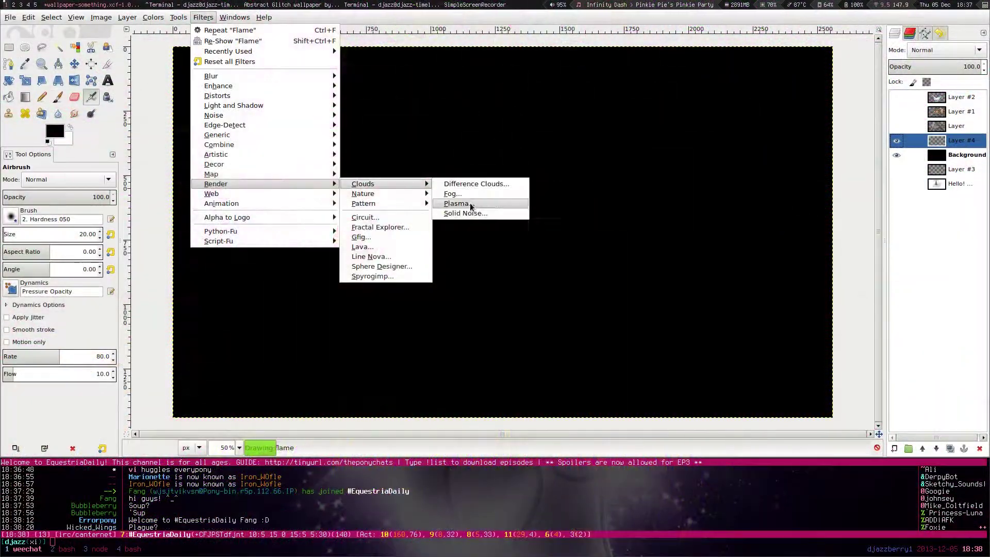
- Render a randomized colourful Plasma texture onto Layer #4
click(477, 201)
click(133, 103)
click(187, 141)
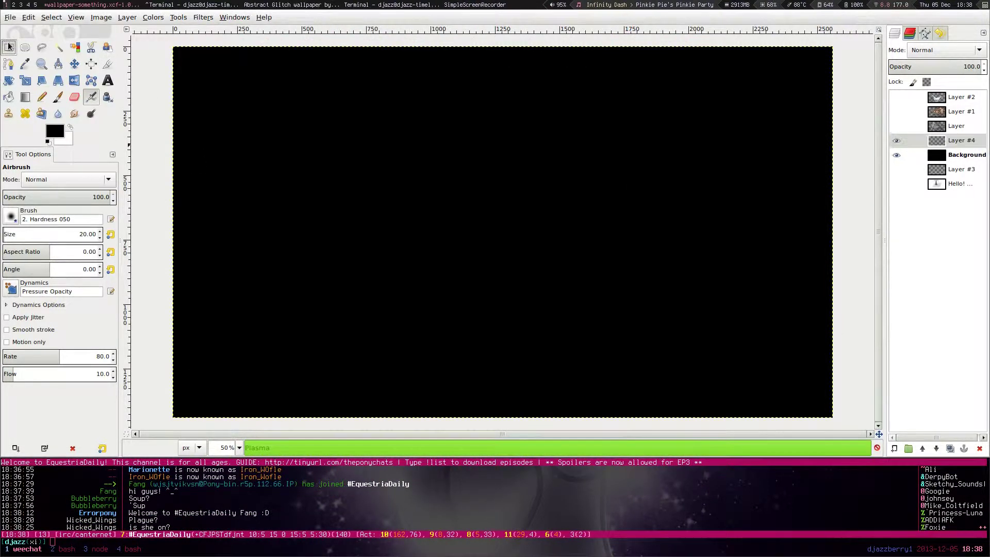
key(r)
- Open the earlier glitch wallpaper .xcf in a second tab
click(10, 17)
click(23, 51)
click(387, 201)
double_click(387, 260)
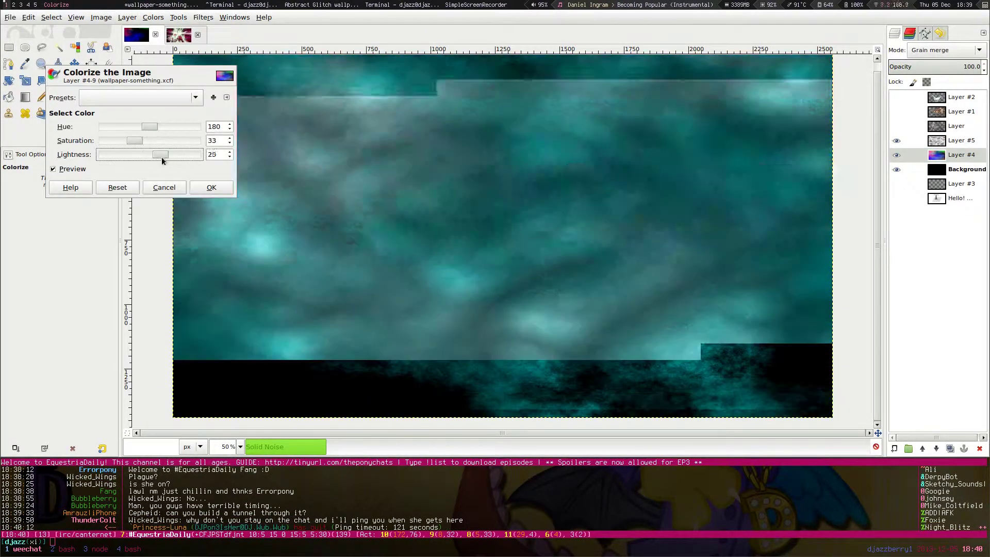
- Tint the Colorize preview blue at saturation 51, then switch the terminal to the node server
mouse_move(150, 126)
mouse_down()
mouse_move(171, 129)
mouse_move(164, 126)
mouse_up()
drag(135, 140, 151, 140)
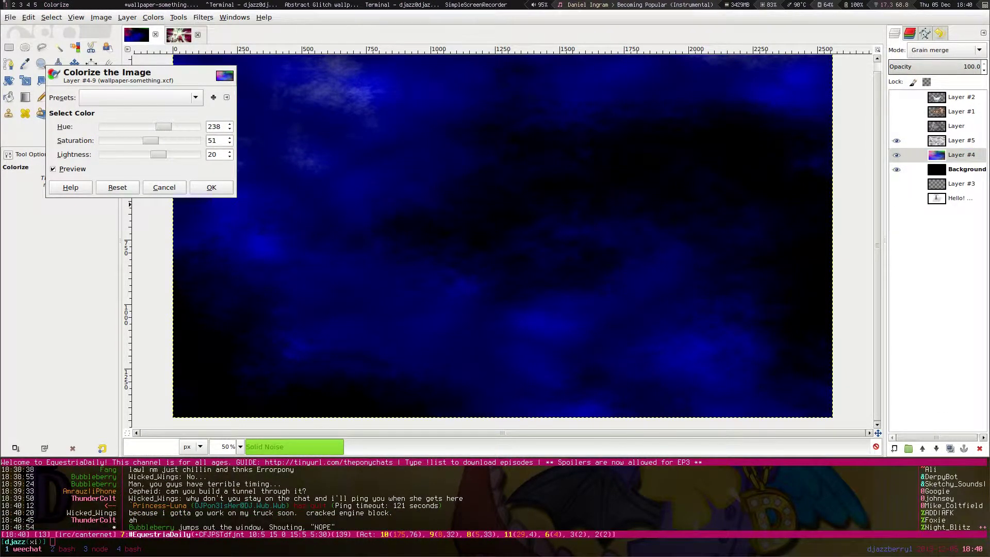
key(ctrl+b)
key(3)
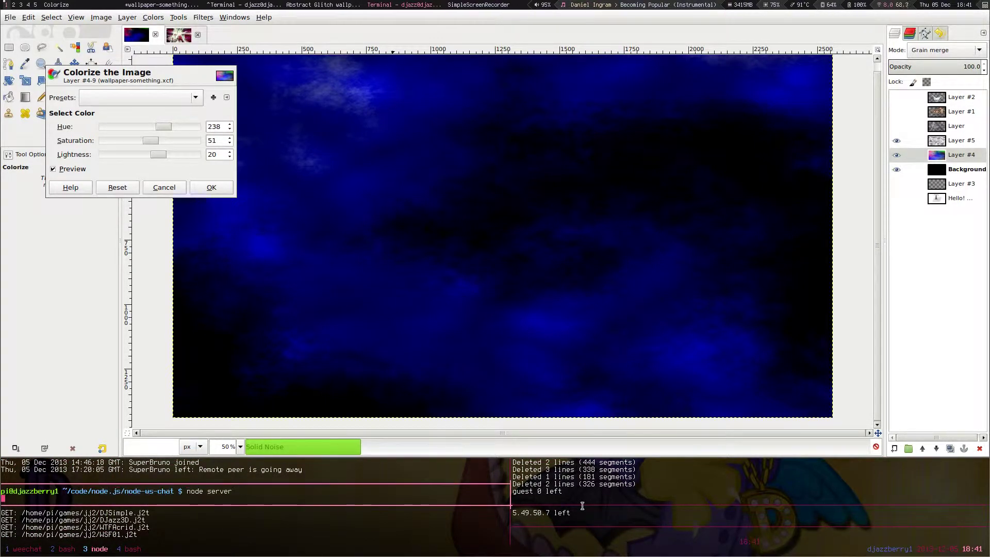
- Send 'with me here too' in the web chat and close the terminal
key(ctrl+b)
key(1)
click(756, 483)
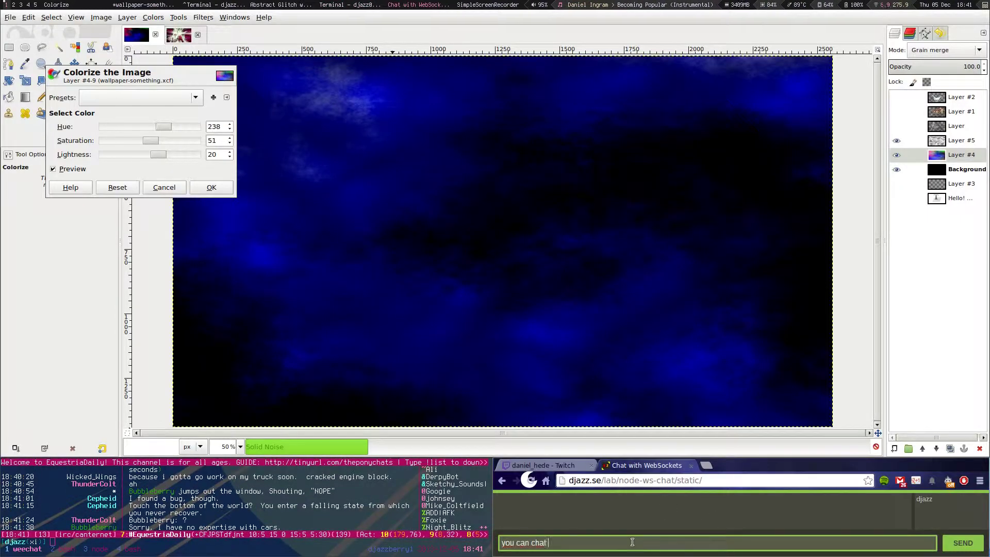
text(with me here too)
key(Return)
key(super+shift+c)
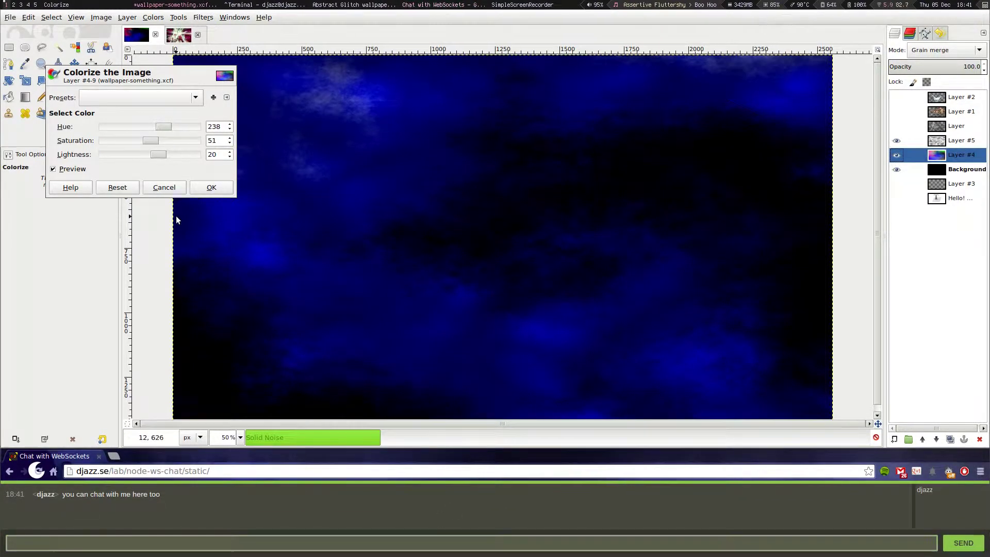
- Colorize Layer #4 purple with higher saturation and lightness
mouse_move(165, 127)
mouse_down()
mouse_move(178, 126)
mouse_move(158, 140)
mouse_up()
drag(153, 155, 172, 127)
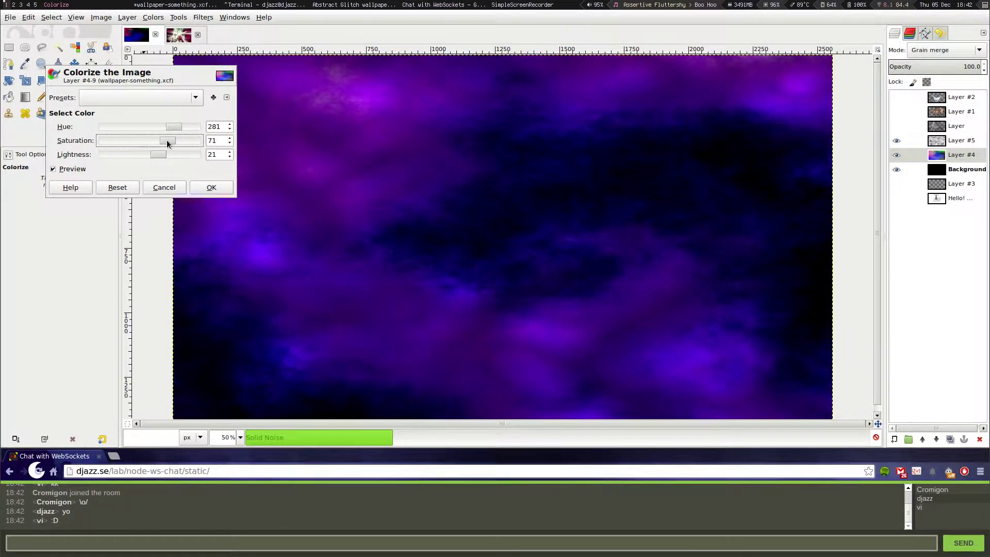
key(Return)
- Set Brightness-Contrast on the plasma to -40 brightness and 56 contrast
click(153, 17)
click(165, 118)
drag(491, 184, 496, 186)
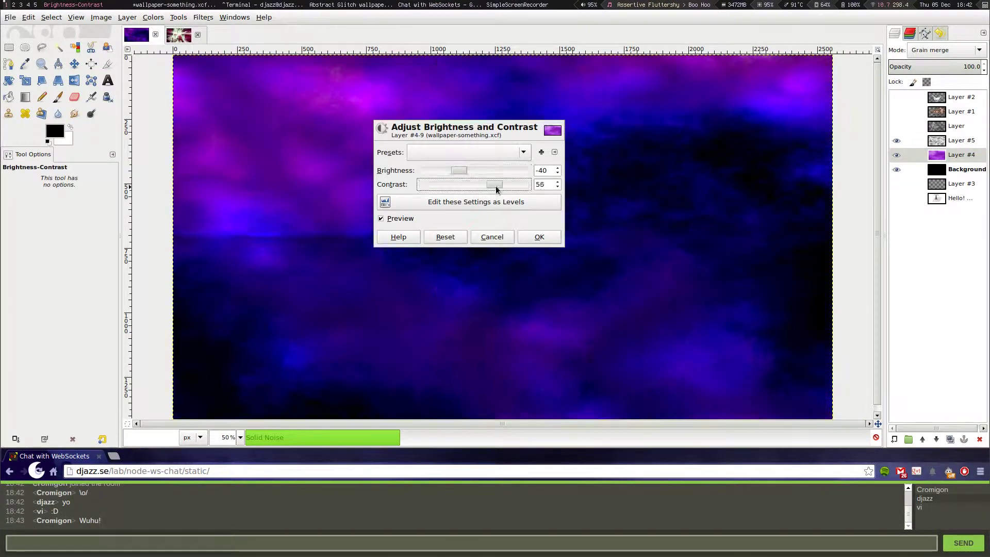
click(539, 237)
- Try Hue-Saturation shifts toward green and desaturation, then cancel them
click(153, 17)
click(165, 93)
drag(216, 287, 179, 280)
mouse_move(216, 315)
mouse_down()
mouse_move(201, 313)
mouse_move(243, 299)
mouse_move(187, 313)
mouse_move(215, 299)
mouse_up()
drag(160, 313, 171, 316)
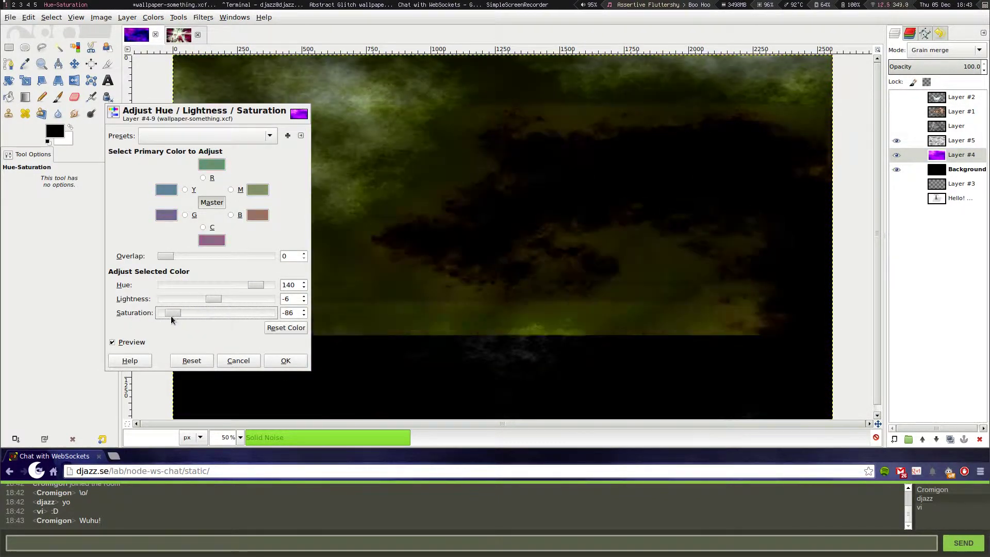
drag(256, 285, 235, 286)
key(Escape)
- Try colorizing Layer #5 with a new hue, then cancel it
key(Page_Up)
click(153, 17)
click(165, 106)
mouse_move(155, 127)
mouse_down()
mouse_move(103, 126)
mouse_move(124, 128)
mouse_up()
click(164, 187)
- Set Colorize to hue 69, saturation 72 and higher lightness for bright green
key(Page_Down)
click(153, 17)
click(165, 49)
click(162, 153)
- Apply the green colorize and raise Layer #5 opacity to 73.3
key(Return)
key(Page_Up)
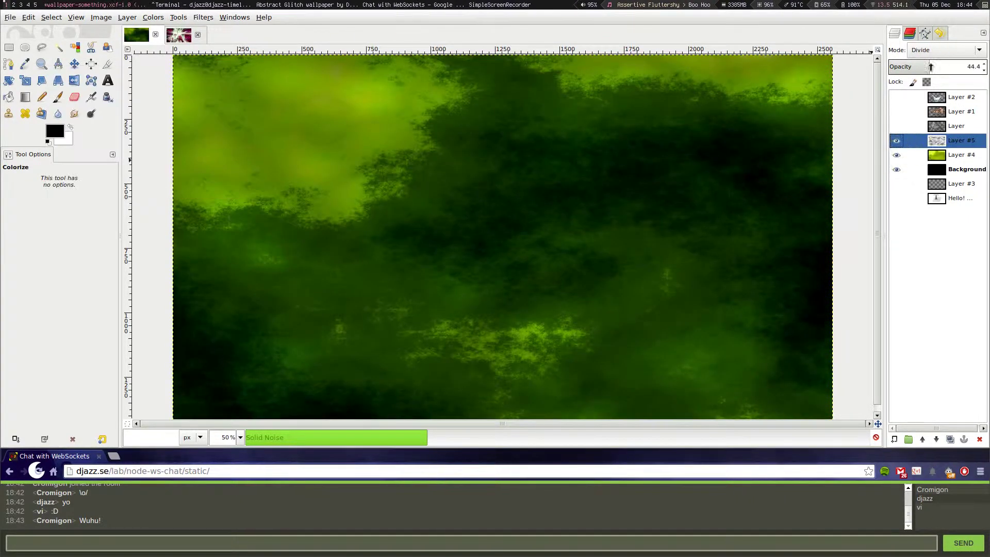
click(153, 17)
click(181, 117)
click(536, 236)
drag(944, 67, 957, 67)
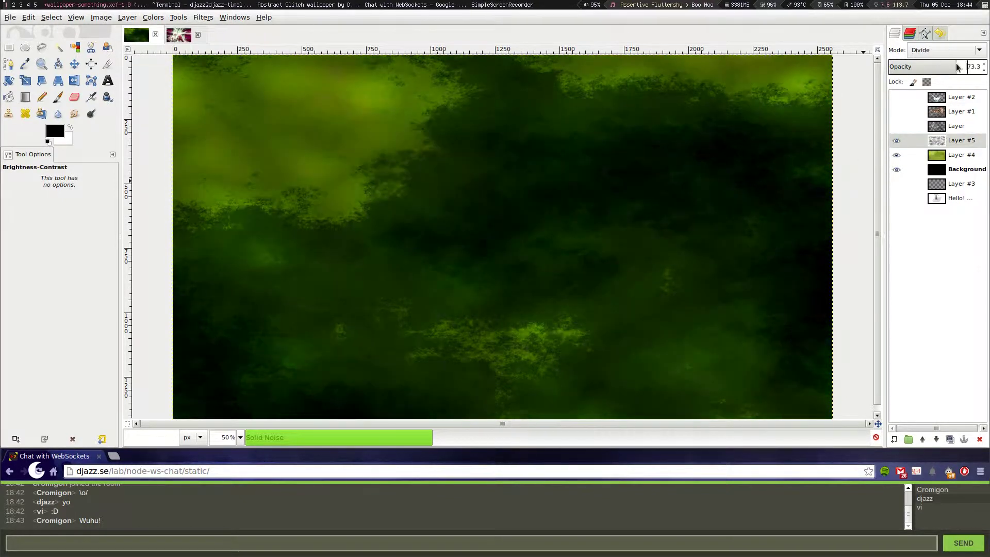
- Toggle the glitch layers' visibility on and off to compare them
click(896, 126)
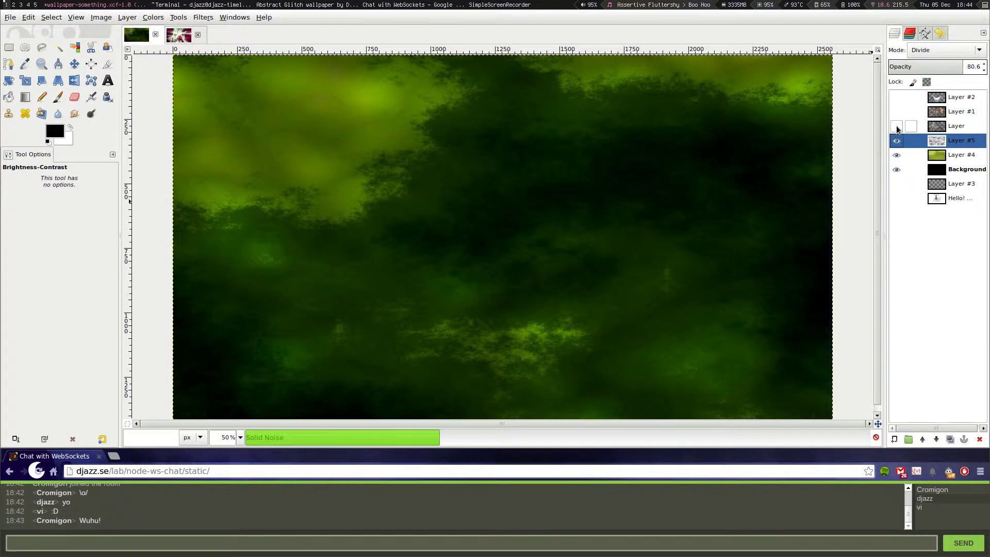
click(897, 97)
click(344, 541)
text(h)
click(896, 126)
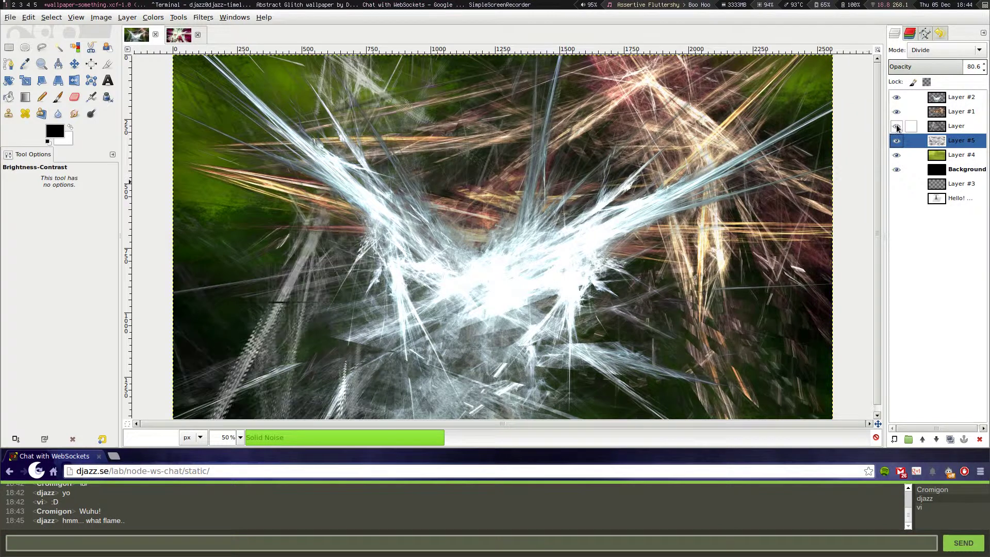
click(896, 126)
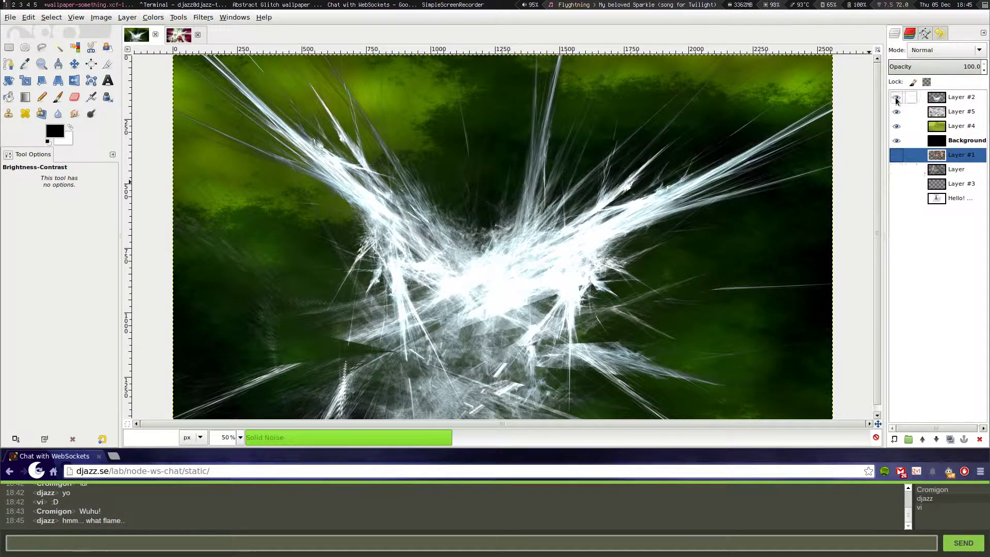
- Type 'layer 5 is' in the chat and apply the cyan colorize to Layer #2
click(157, 541)
text(layer 5 is)
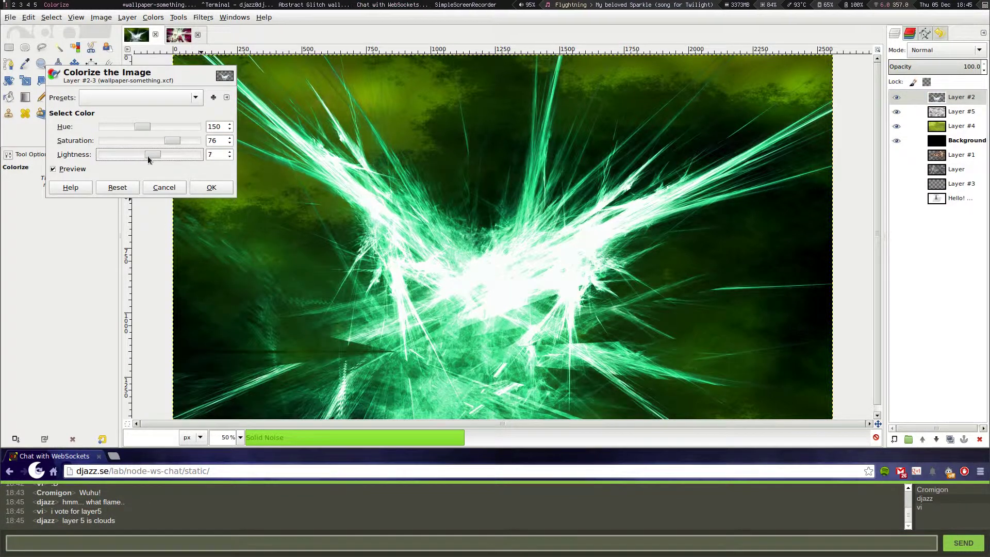
click(211, 188)
text(plasma)
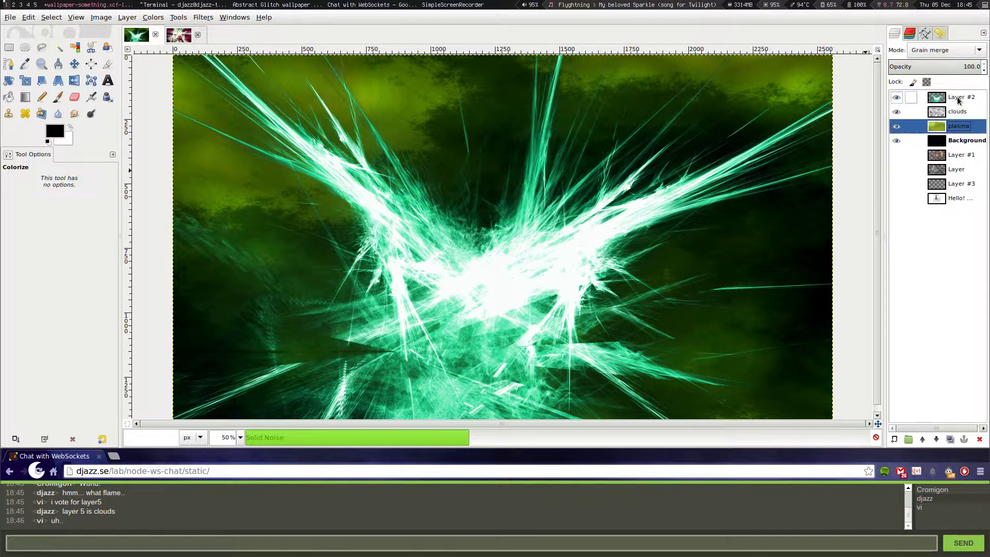
- Add a new Layer #4
key(shift+ctrl+n)
key(Return)
click(203, 17)
mouse_move(216, 183)
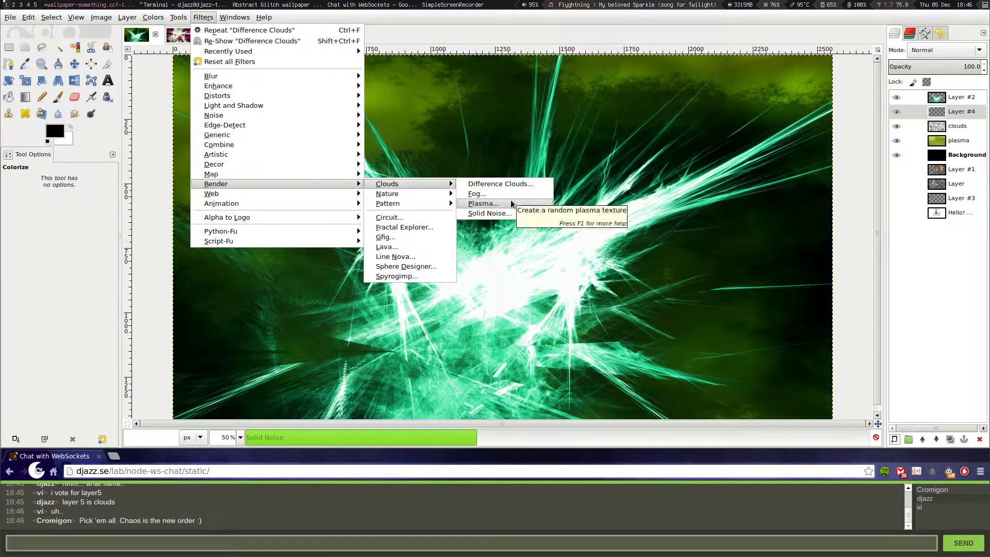
- Render a plasma texture into Layer #4
click(484, 203)
key(Return)
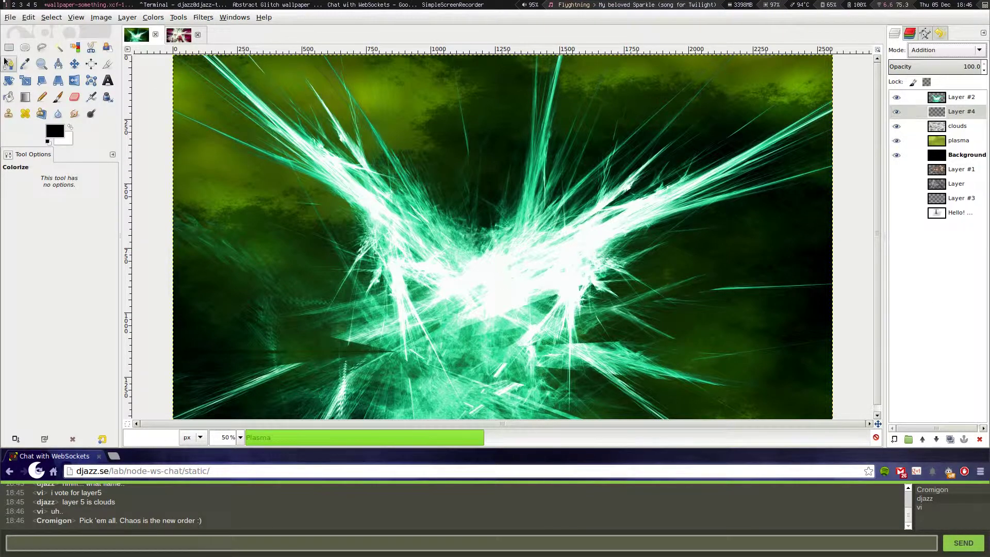
key(r)
scroll(933, 49, down, 1)
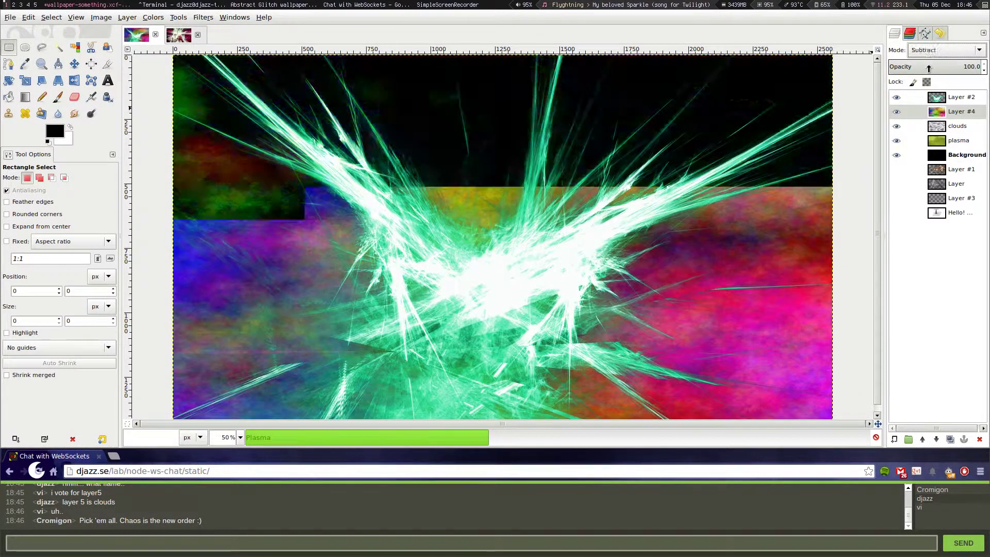
scroll(933, 49, up, 6)
- Lower Layer #4 opacity to 51.1 and shift its hue to 16 with higher lightness, less saturation
click(925, 67)
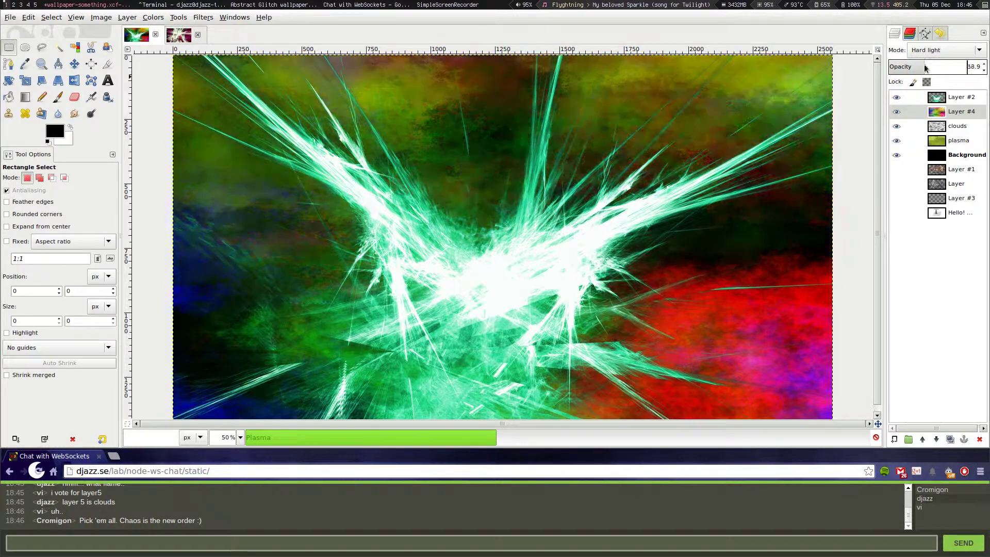
drag(925, 67, 921, 67)
click(153, 17)
click(170, 38)
mouse_move(214, 312)
mouse_down()
mouse_move(187, 313)
mouse_move(220, 284)
mouse_up()
drag(217, 298, 239, 298)
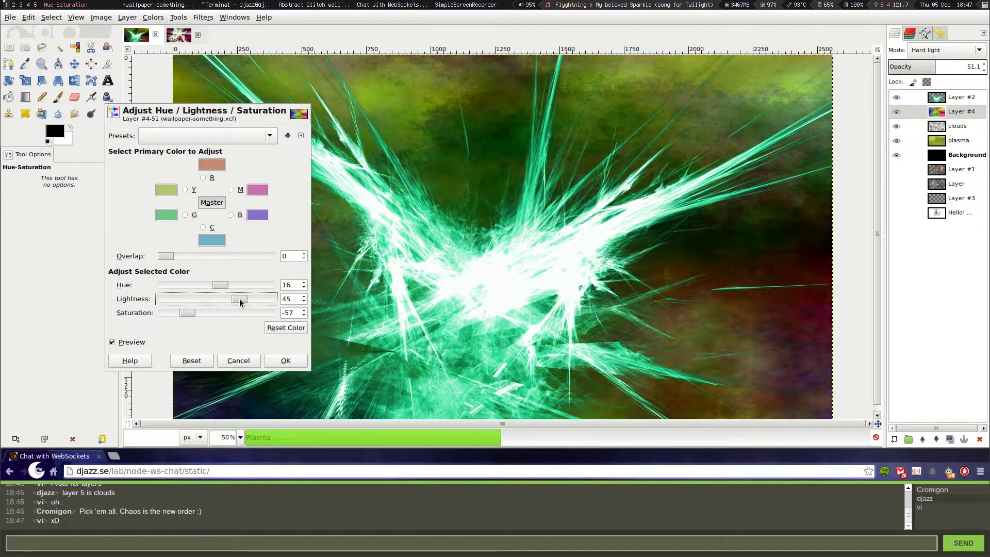
click(153, 17)
- Colorize the plasma layer with hue 186 and toggle Layer #2's visibility
click(170, 50)
mouse_move(150, 128)
mouse_down()
mouse_move(178, 126)
mouse_move(131, 140)
mouse_move(150, 156)
mouse_up()
click(211, 187)
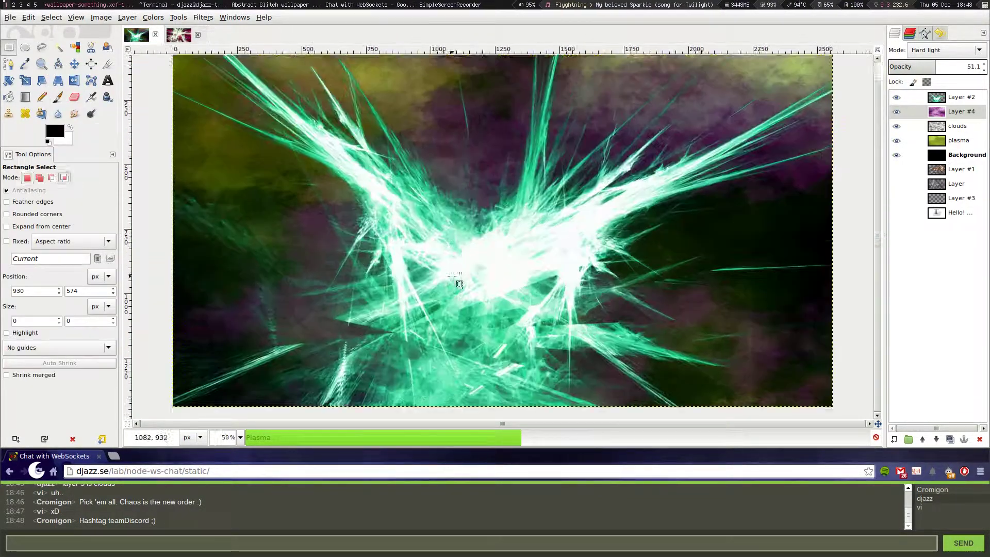
click(896, 97)
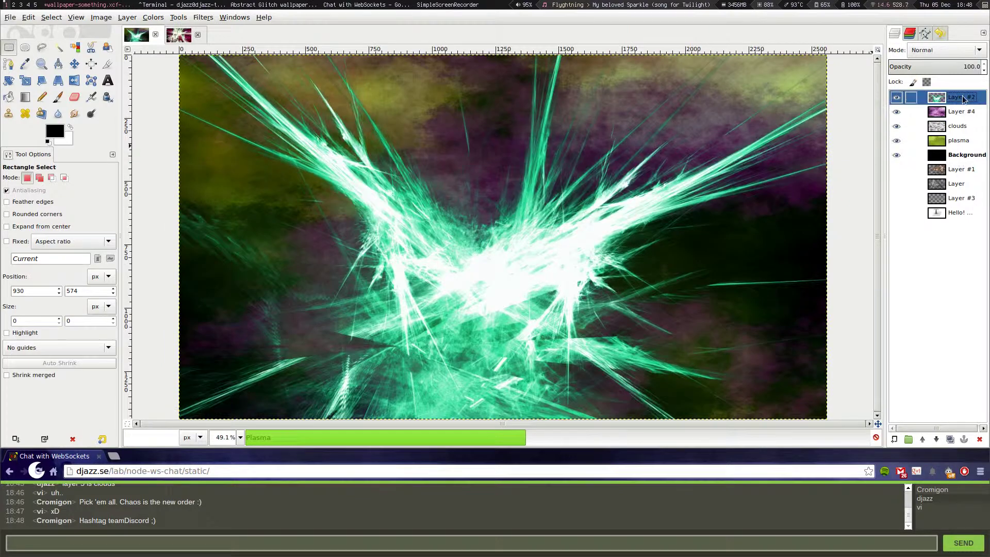
- Check the Abstract Glitch image, return to the wallpaper and add a new layer
key(alt+2)
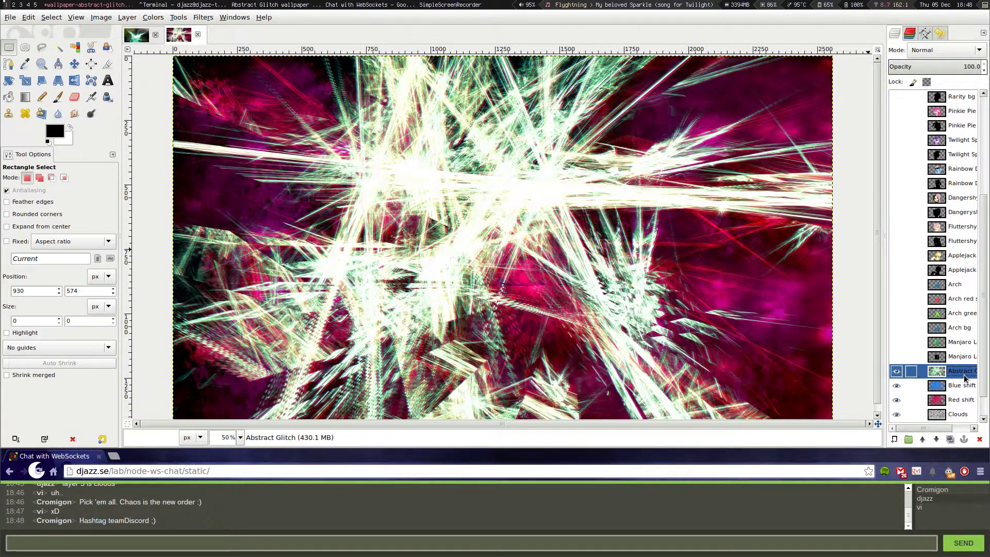
key(alt+1)
click(203, 17)
click(364, 243)
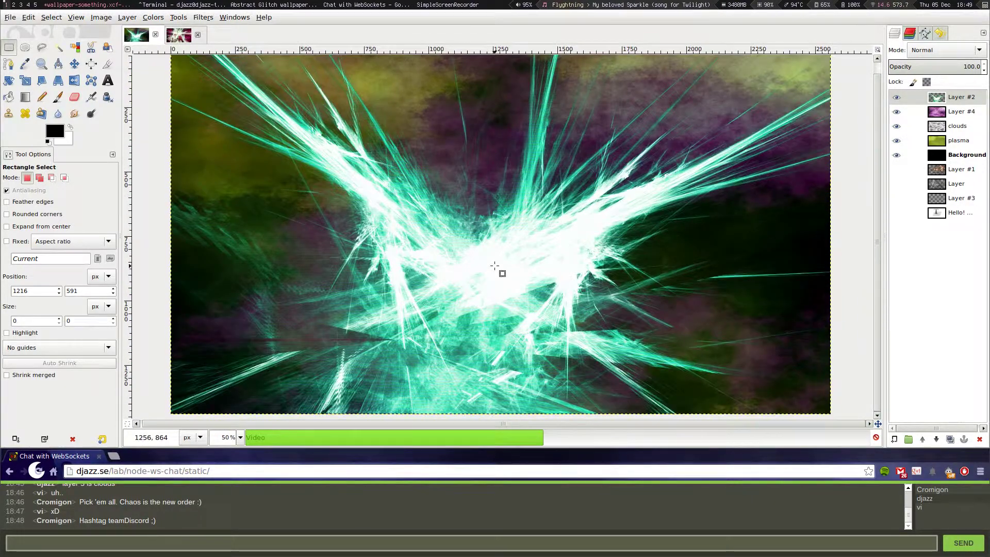
key(shift+ctrl+n)
- Render Solid Noise clouds into the new Layer #5
key(Return)
click(978, 49)
click(928, 212)
click(203, 17)
click(515, 219)
click(233, 172)
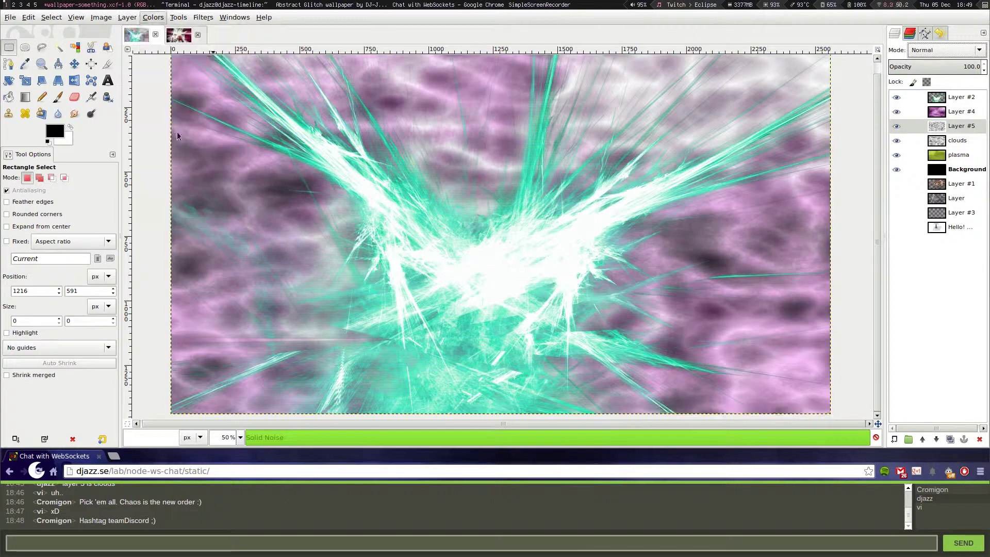
- Change Layer #5's blending mode and select the plasma layer
click(946, 50)
click(937, 135)
scroll(944, 52, down, 7)
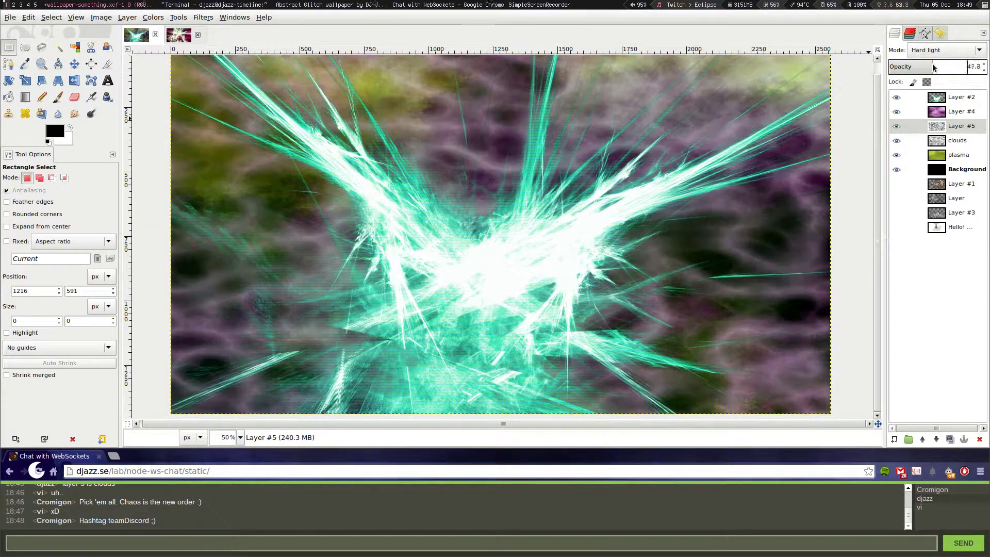
click(958, 155)
- Colorize the plasma layer a deep, dark magenta
click(153, 17)
click(165, 57)
drag(149, 127, 181, 127)
mouse_move(150, 140)
mouse_down()
mouse_move(165, 140)
mouse_move(137, 160)
mouse_up()
click(212, 188)
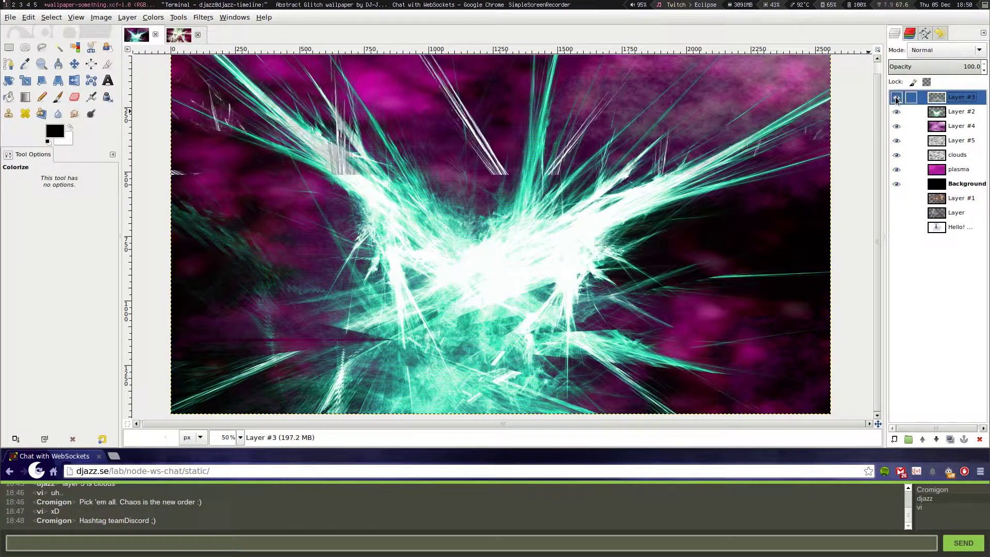
- Hide Layers #3 and #2 and apply a Colorize to Layer #6
click(896, 98)
key(r)
click(896, 112)
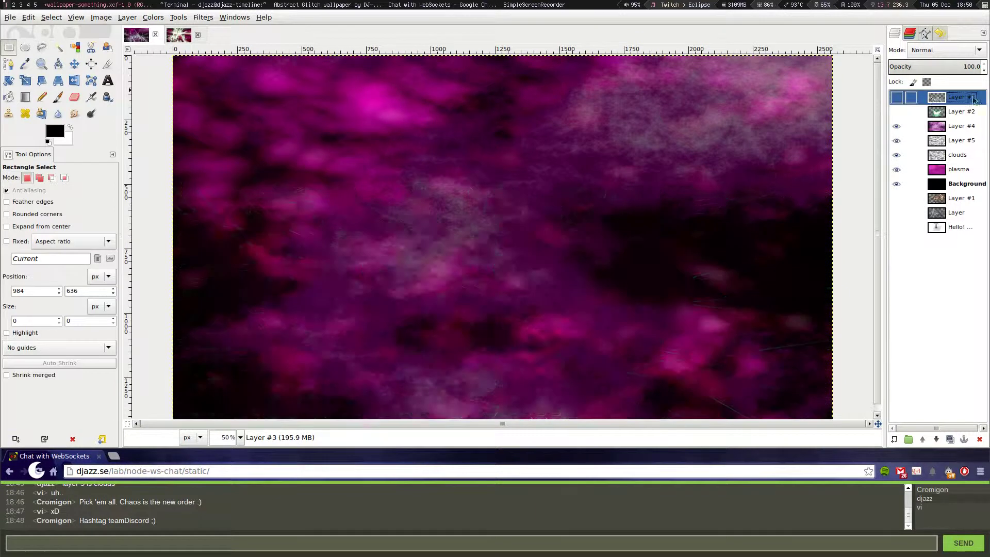
click(153, 17)
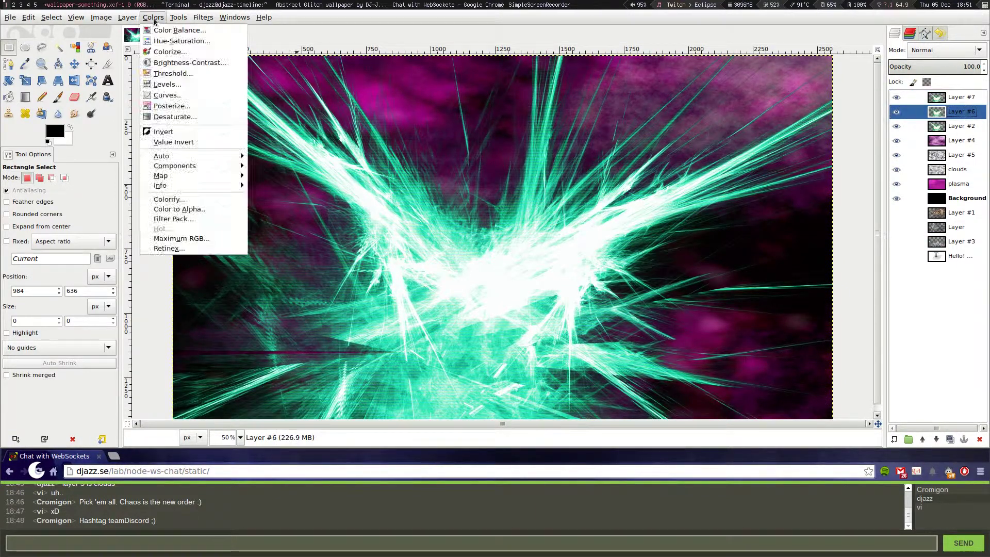
click(170, 52)
click(212, 187)
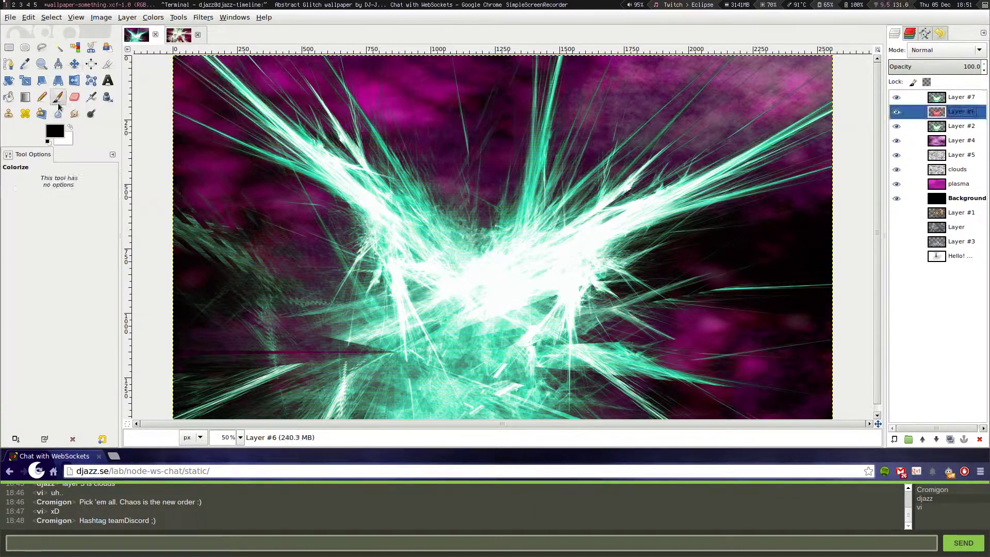
- Nudge Layer #6 slightly on the canvas with the Move tool
key(m)
key(ctrl+z)
key(1)
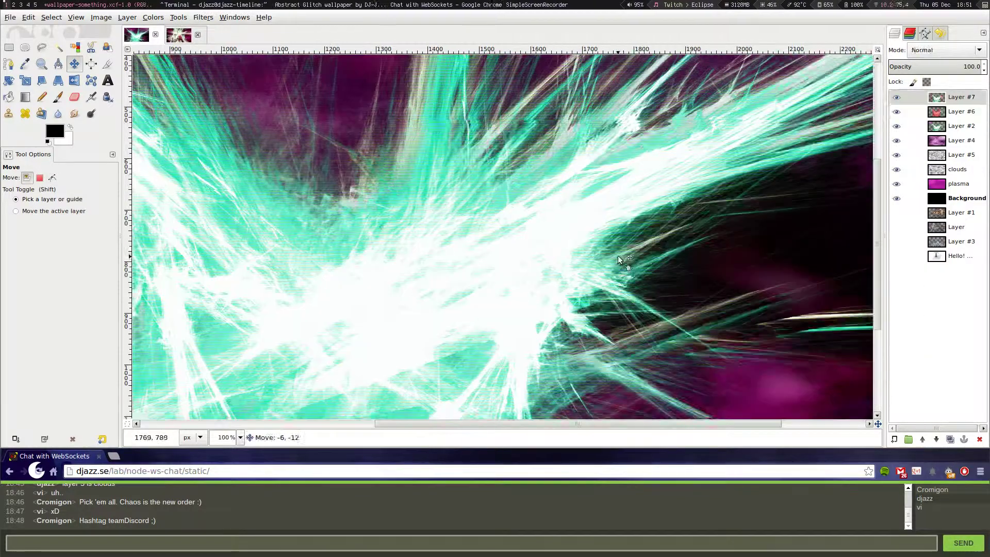
drag(467, 212, 475, 219)
key(minus)
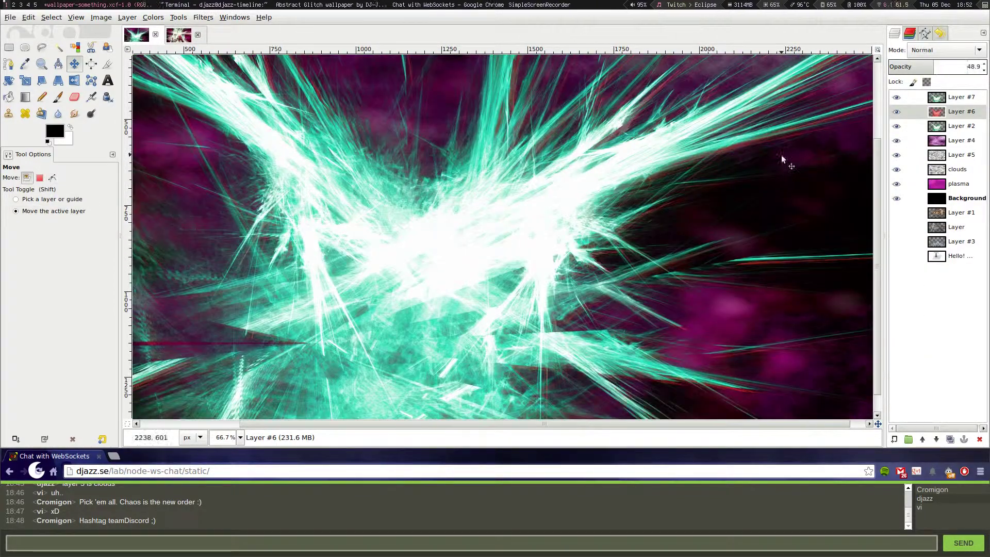
- Colorize Layer #2 with lightness -42 and zoom in to inspect the stripes
key(Page_Down)
key(minus)
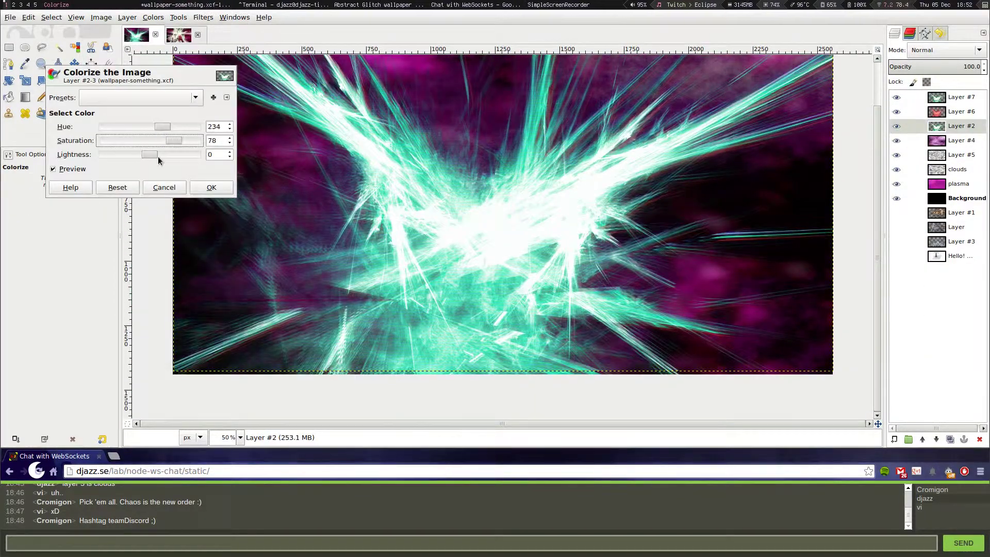
drag(158, 156, 139, 157)
key(plus)
key(plus)
key(plus)
key(m)
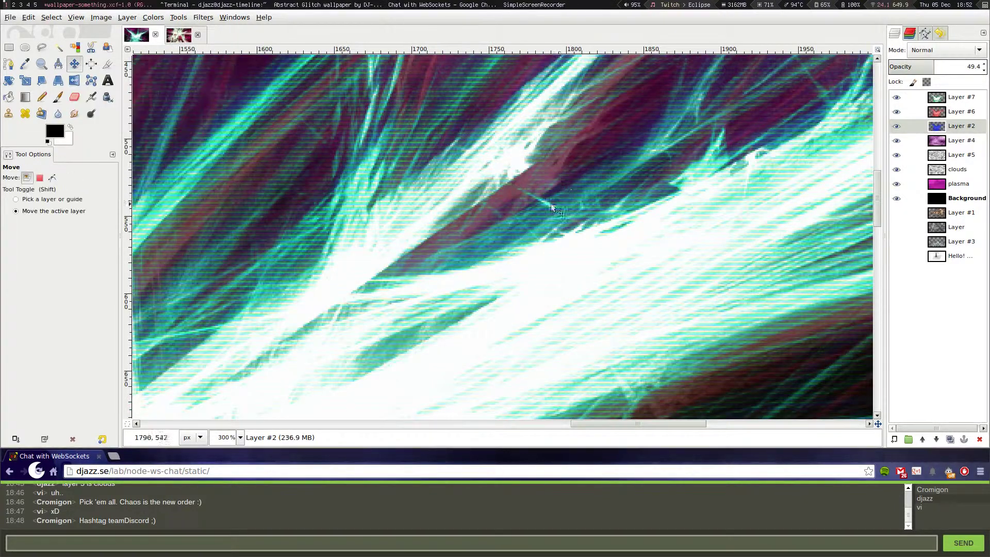
scroll(641, 326, right, 5)
key(minus)
key(minus)
key(minus)
- Raise Layer #3 to the top of the stack and set it to Divide blending
click(959, 241)
click(127, 17)
click(309, 230)
click(946, 50)
click(928, 247)
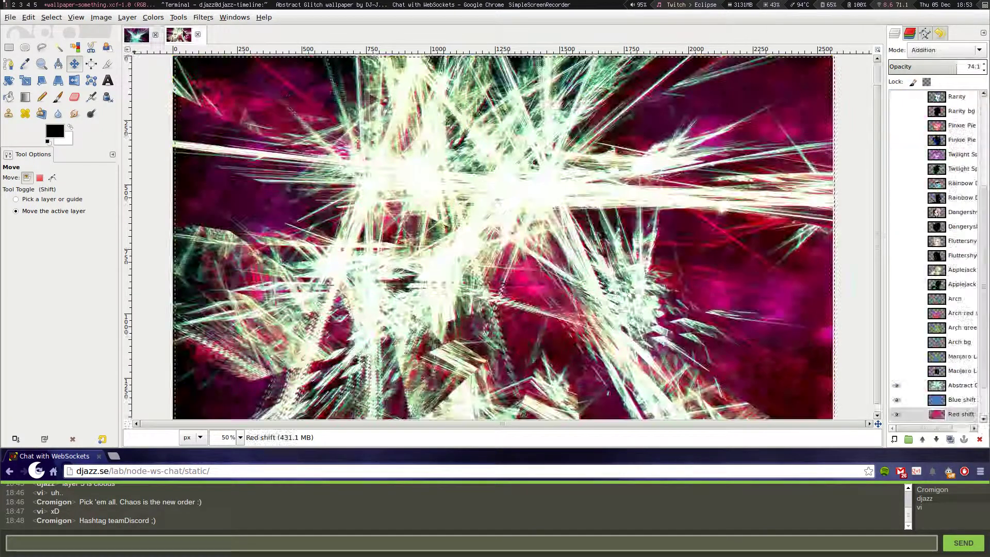
- Colorize Layer #3 with a redder hue and lower its opacity to 57.8
click(154, 17)
click(157, 95)
mouse_move(93, 128)
mouse_down()
mouse_move(191, 140)
mouse_move(175, 155)
mouse_move(171, 131)
mouse_up()
click(214, 186)
click(153, 17)
click(158, 83)
click(153, 17)
click(157, 95)
click(212, 187)
click(941, 66)
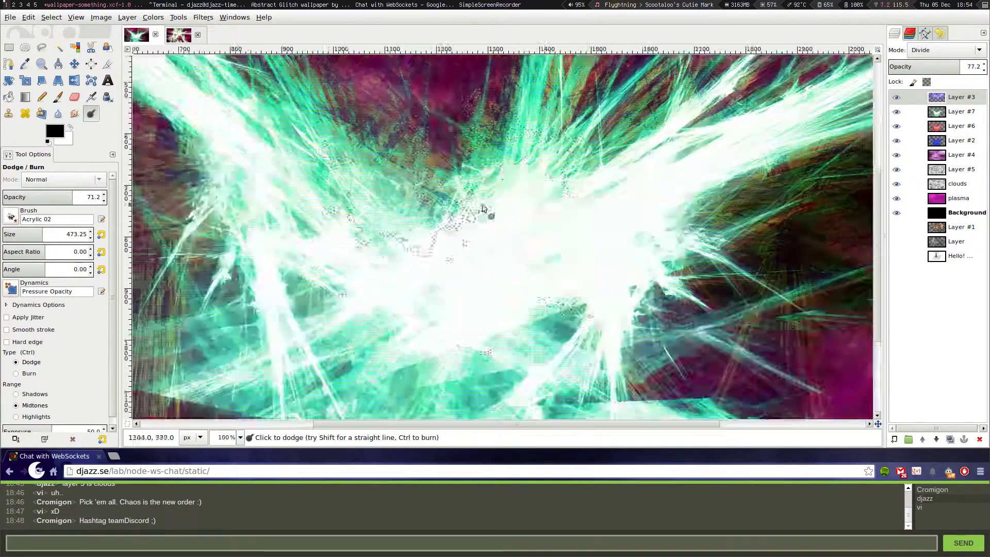
- Move the layer named Layer just under Layer #3 and set its opacity to 56.7
key(r)
drag(947, 238, 946, 105)
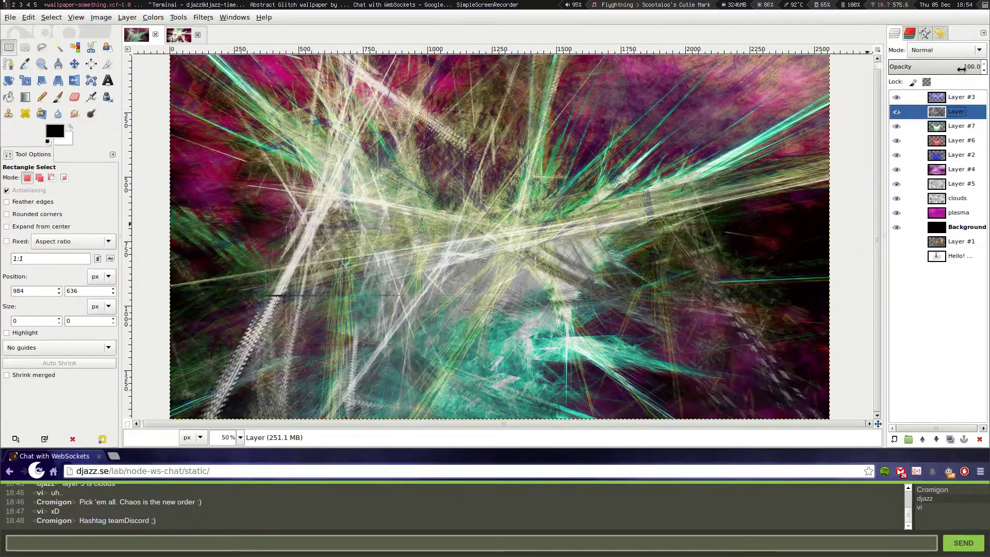
click(924, 69)
drag(926, 72, 941, 66)
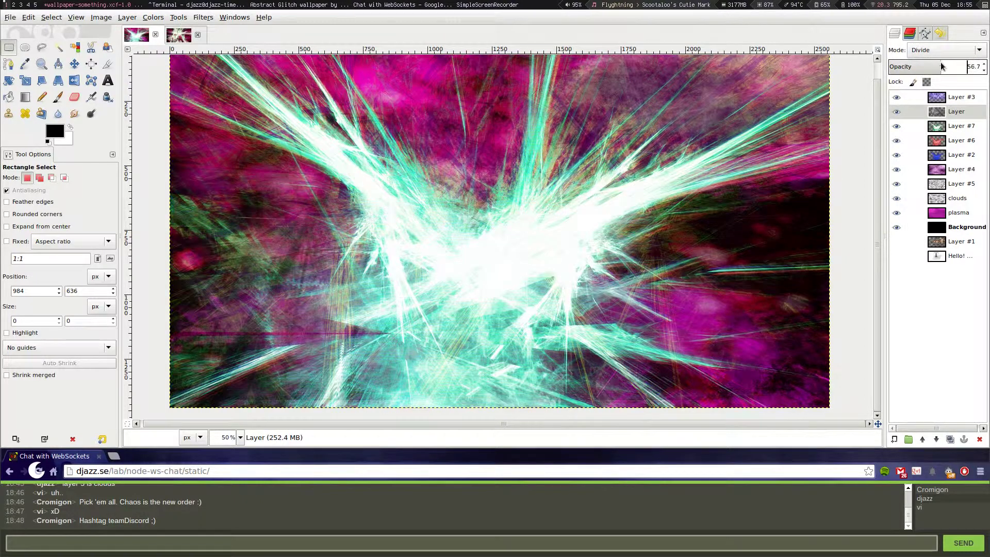
scroll(930, 67, down, 3)
scroll(943, 50, down, 9)
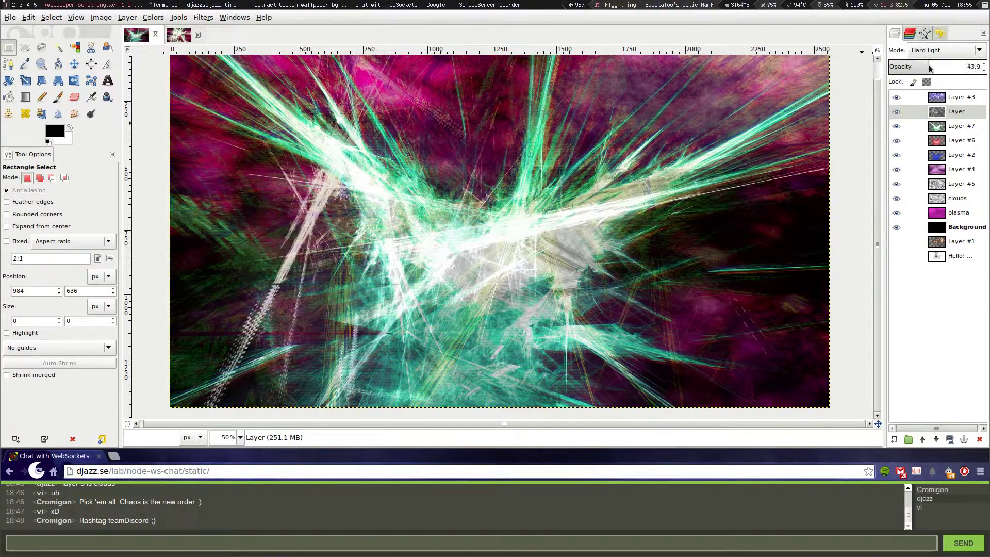
scroll(943, 50, up, 8)
- Change Layer's blend mode and colorize it with saturation 100, lightness -31
click(960, 67)
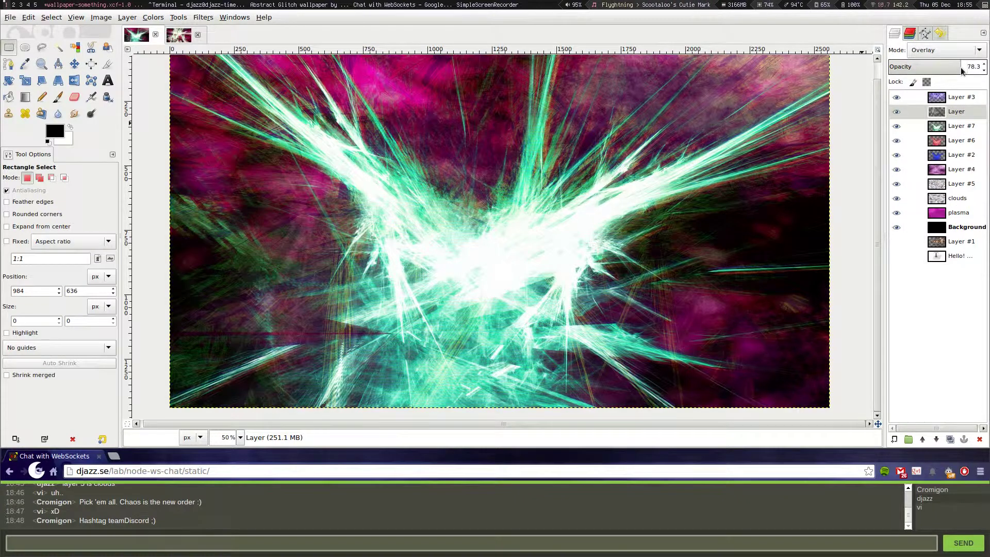
scroll(944, 50, up, 1)
scroll(930, 67, down, 5)
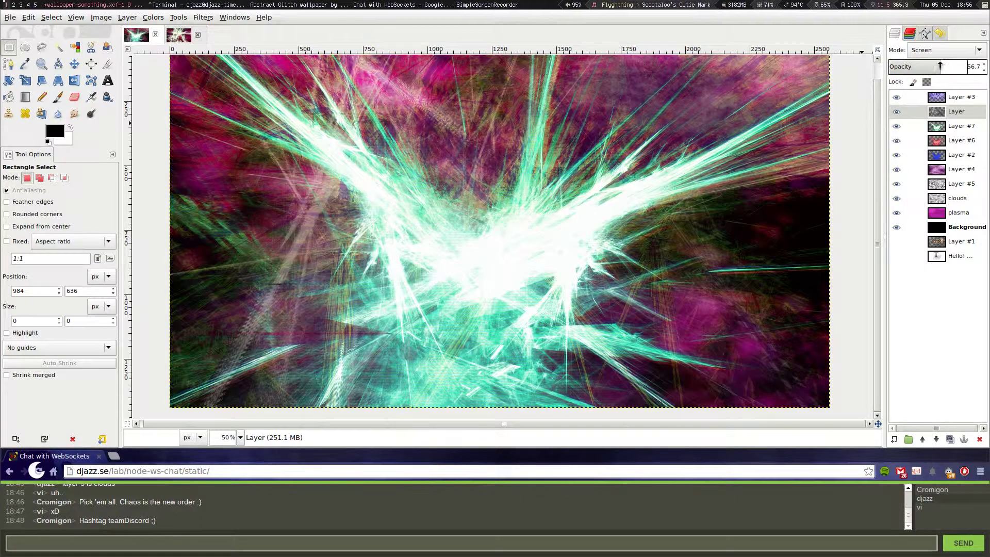
click(153, 17)
click(162, 47)
drag(142, 141, 200, 141)
click(135, 155)
- Apply the red colorize to Layer, then shift its hue toward green with Hue-Saturation
click(201, 188)
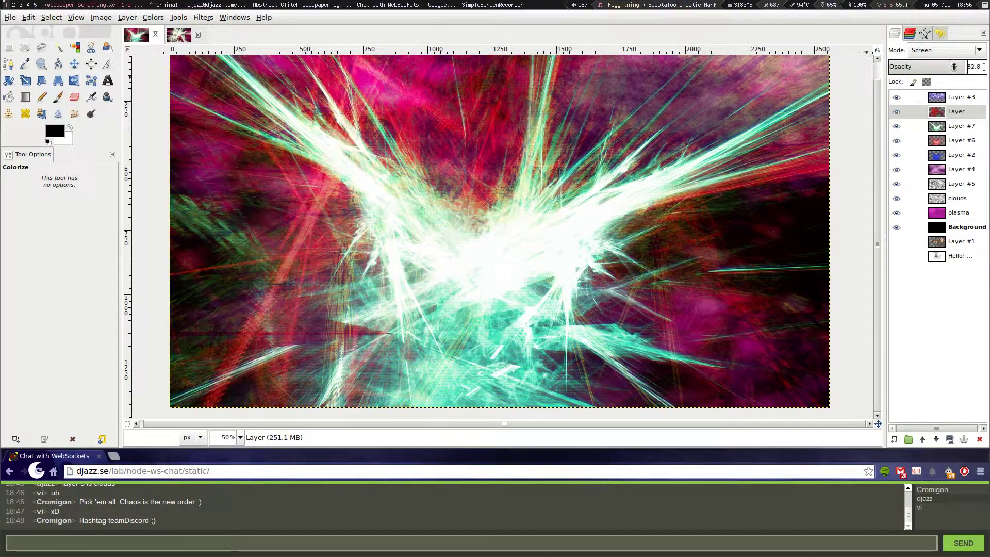
click(153, 17)
click(163, 36)
mouse_move(227, 286)
mouse_down()
mouse_move(256, 291)
mouse_move(173, 287)
mouse_move(200, 287)
mouse_move(223, 311)
mouse_move(243, 312)
mouse_up()
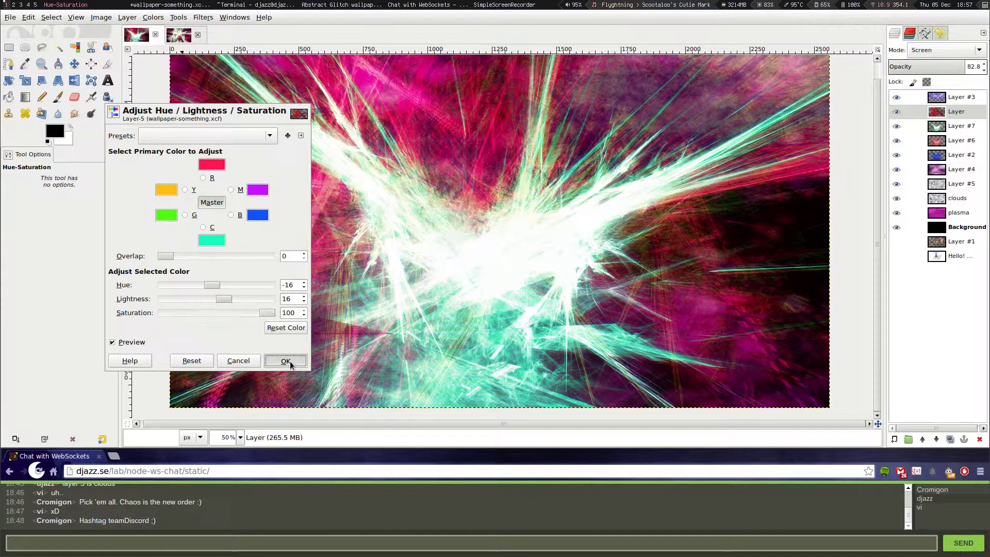
click(283, 360)
key(1)
scroll(444, 250, down, 2)
scroll(445, 250, down, 1)
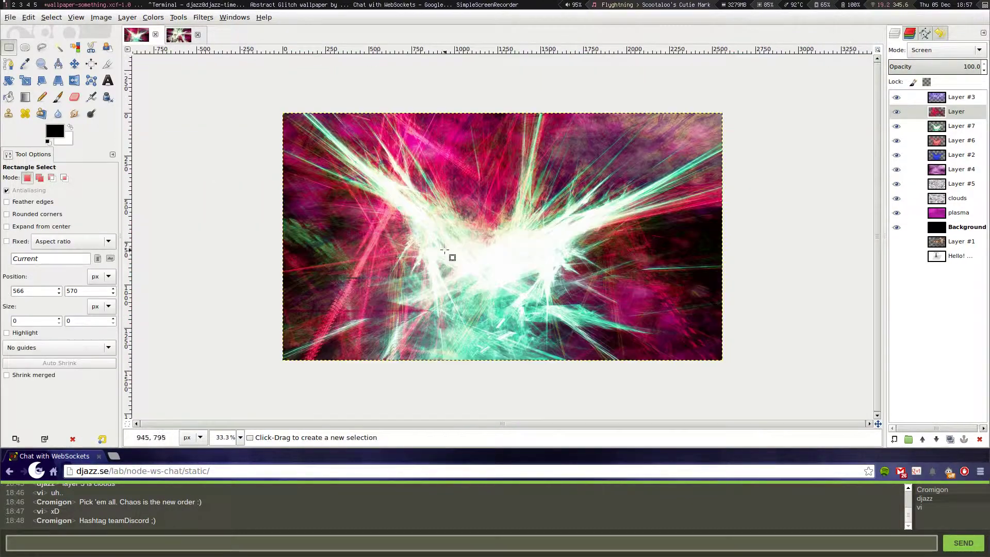
- Set Layer #1 to Dodge at 88.3 opacity and preview a hue shift of 122
click(944, 50)
click(937, 98)
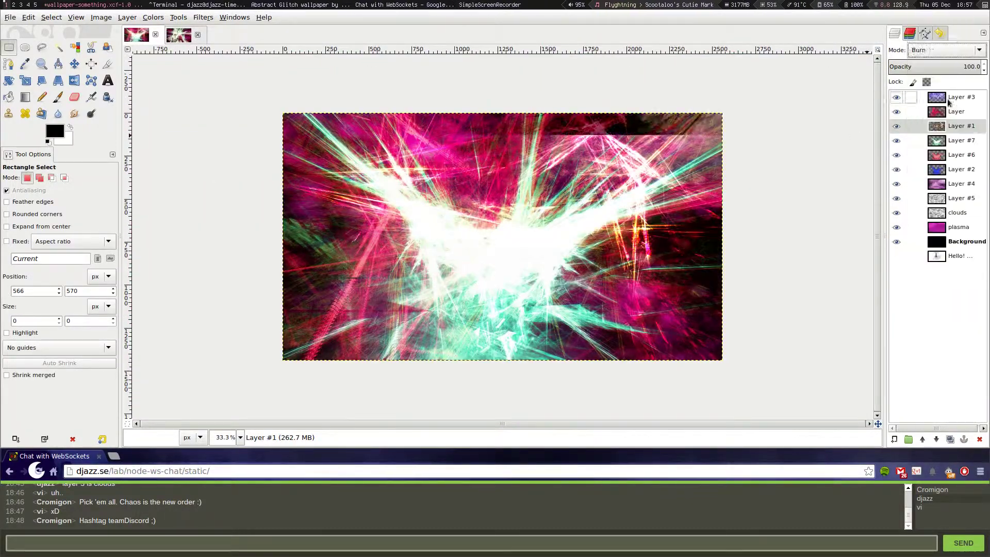
click(943, 50)
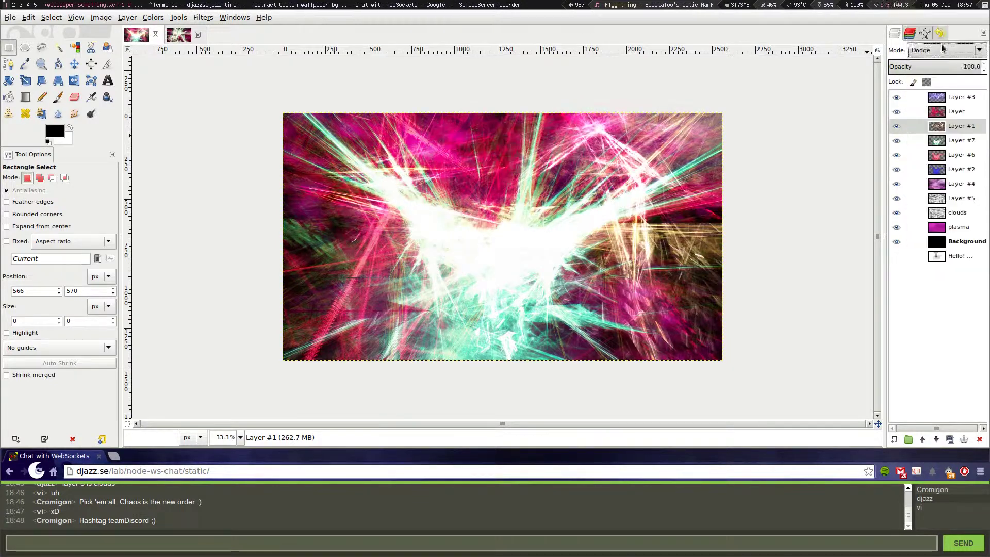
drag(942, 66, 969, 67)
key(ctrl+u)
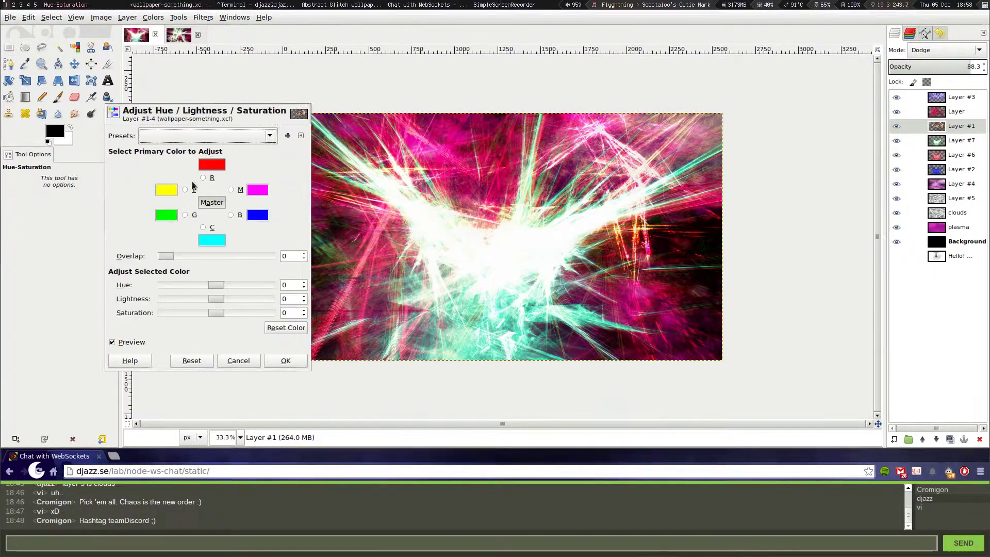
key(shift+ctrl+j)
mouse_move(216, 285)
mouse_down()
mouse_move(245, 290)
mouse_move(206, 301)
mouse_up()
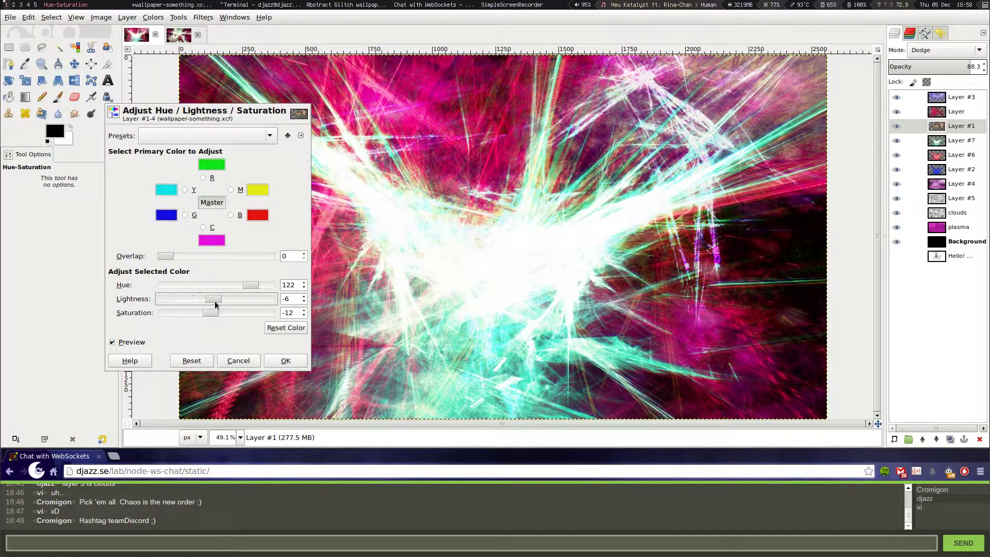
- Confirm Layer #1's hue change and apply the Distorts > Video stripe pattern
key(Return)
key(r)
key(1)
key(alt+r)
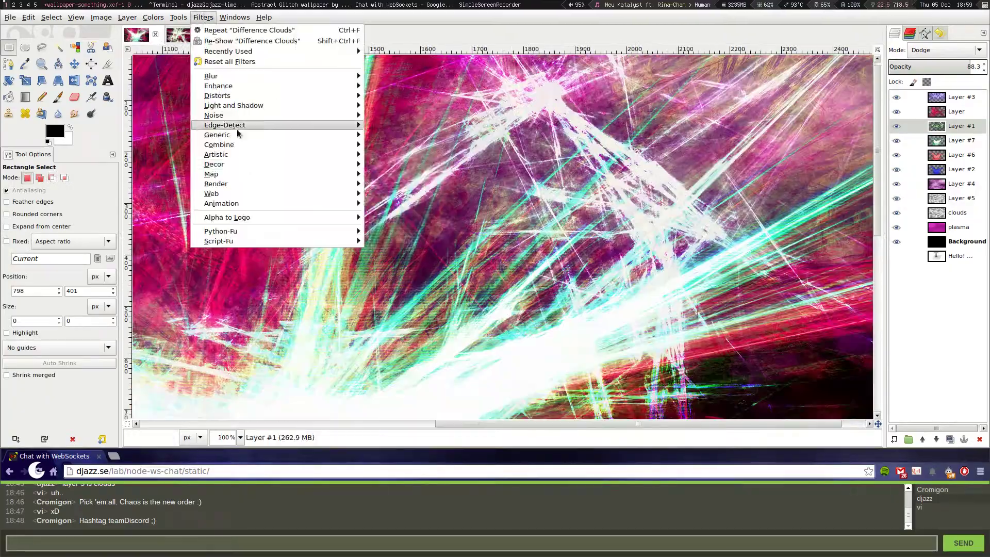
key(d)
key(v)
key(Return)
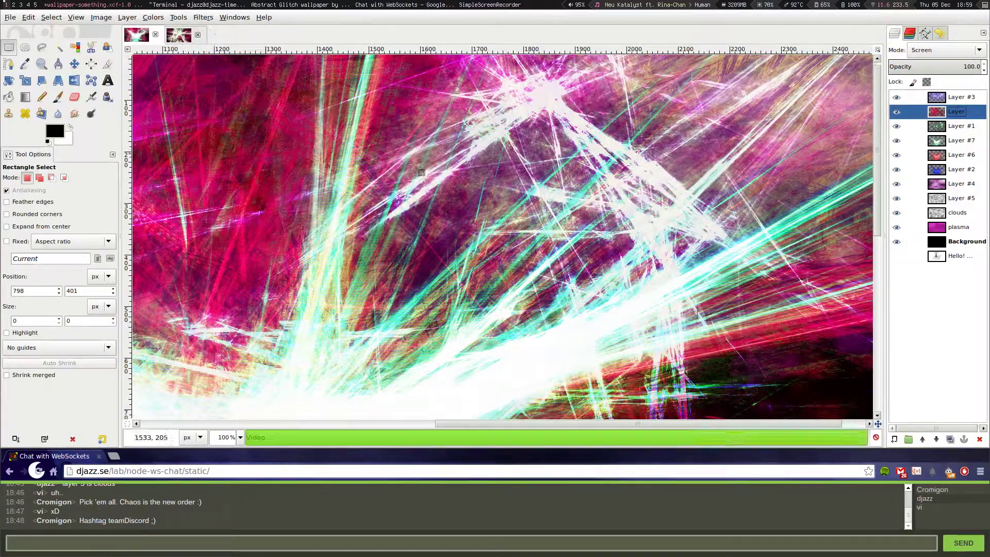
key(2)
scroll(224, 205, down, 3)
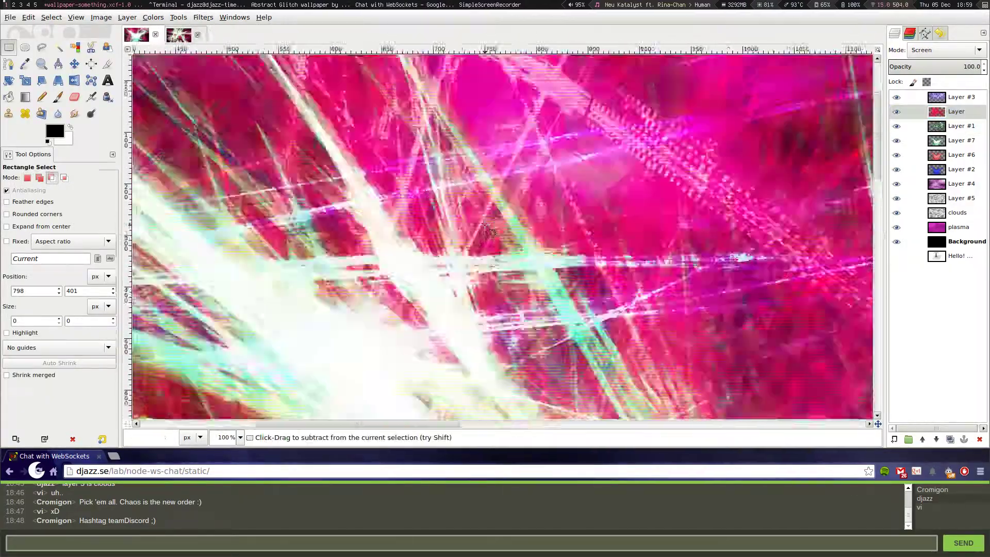
- Select Layer #7 and switch its blend mode to Screen
click(961, 126)
scroll(863, 129, right, 5)
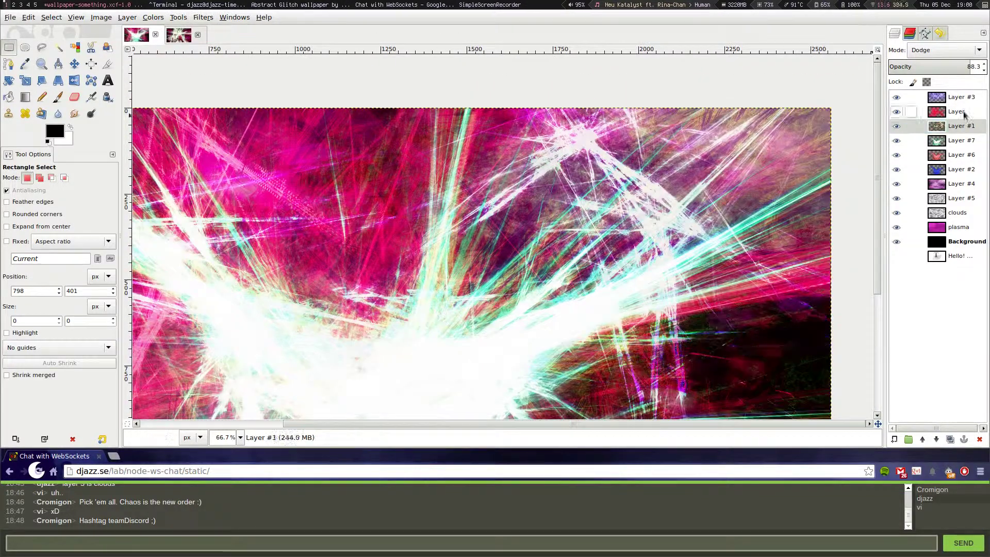
click(961, 97)
scroll(497, 287, down, 3)
scroll(496, 287, left, 2)
click(961, 140)
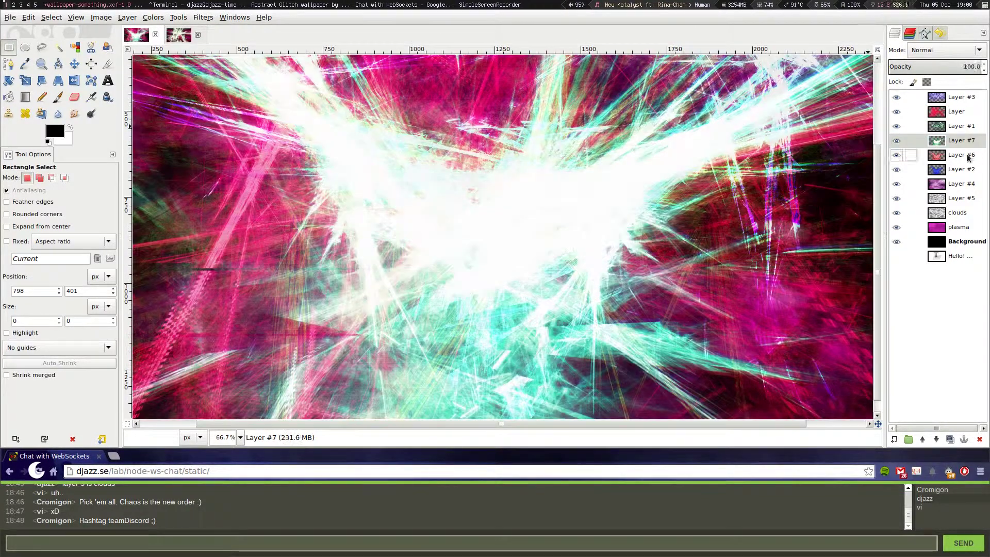
click(943, 50)
click(913, 50)
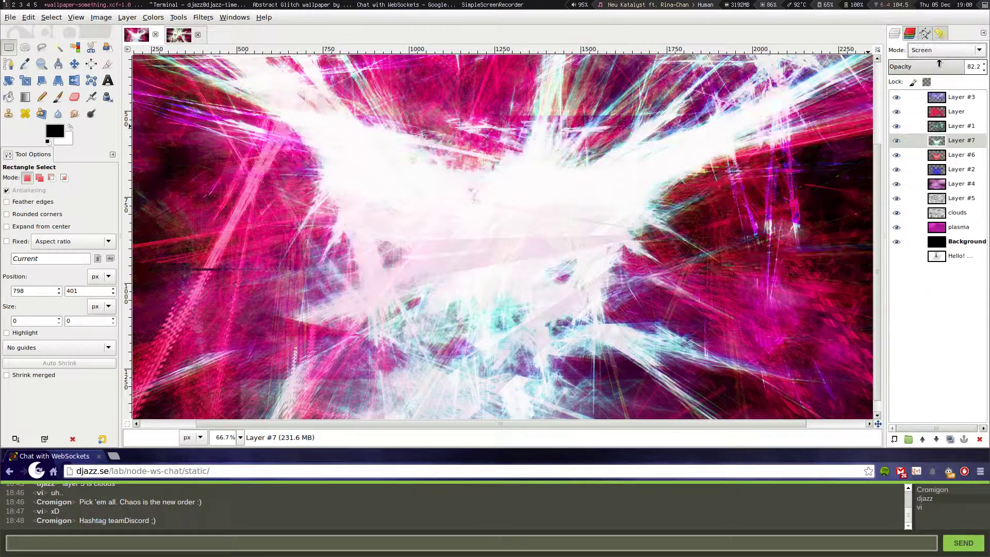
- Zoom out to the whole image and select Layer #6
scroll(912, 50, down, 2)
key(minus)
scroll(928, 50, down, 2)
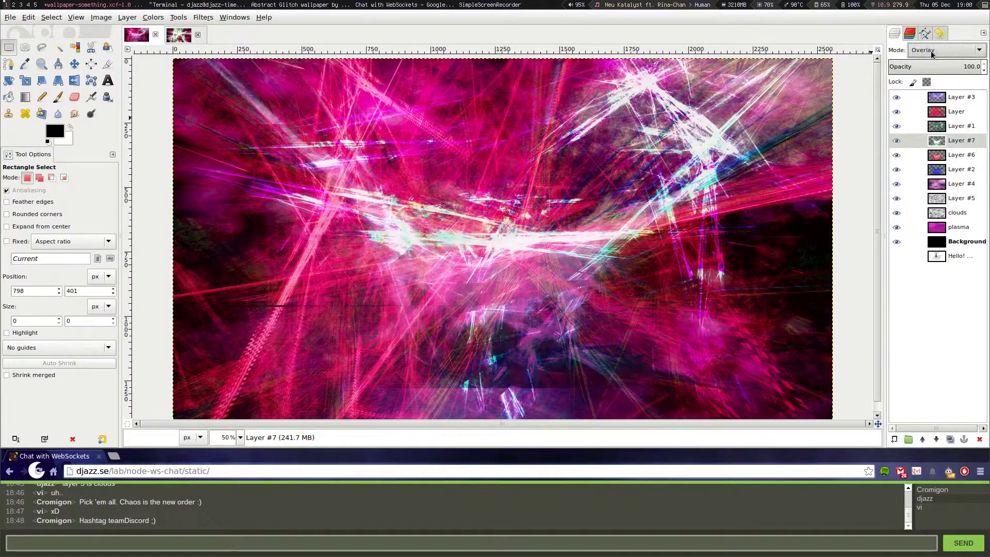
click(961, 154)
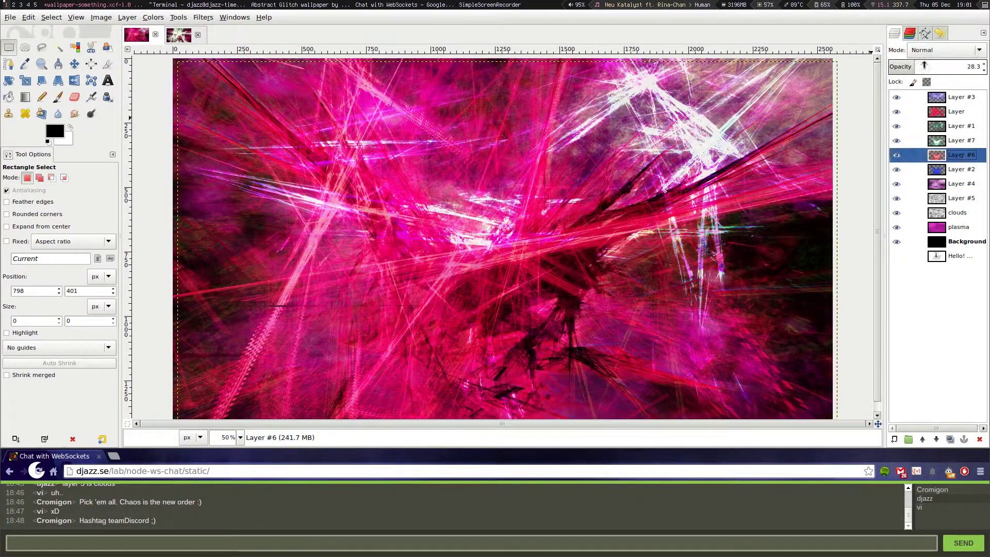
scroll(943, 50, up, 2)
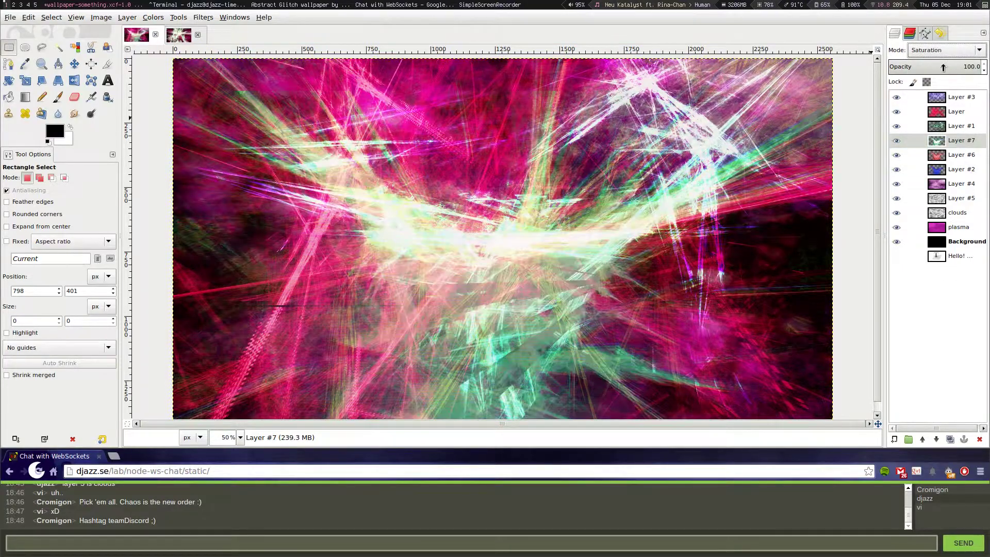
scroll(944, 50, up, 1)
scroll(475, 274, down, 2)
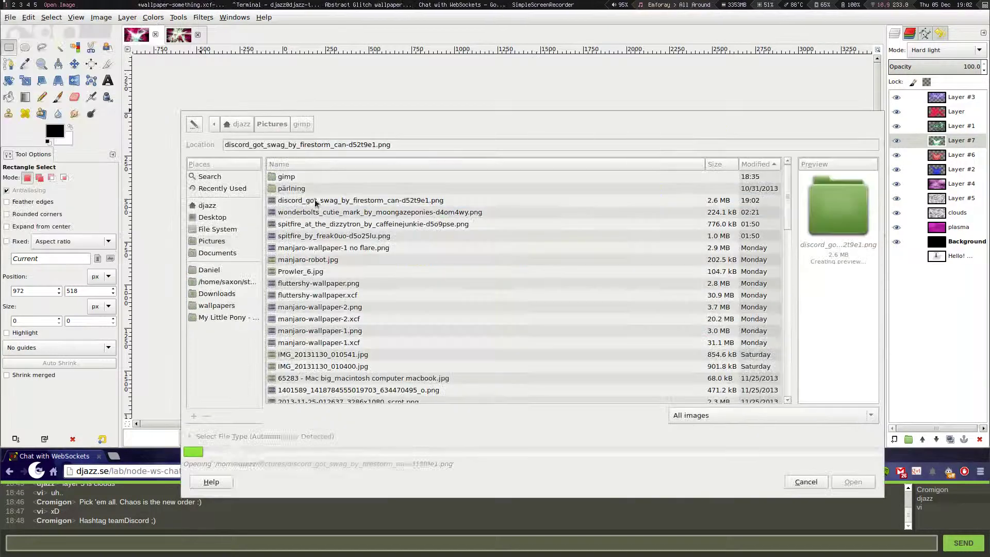
- Scale the Discord artwork, copy it and paste it into the wallpaper
key(alt+i)
key(s)
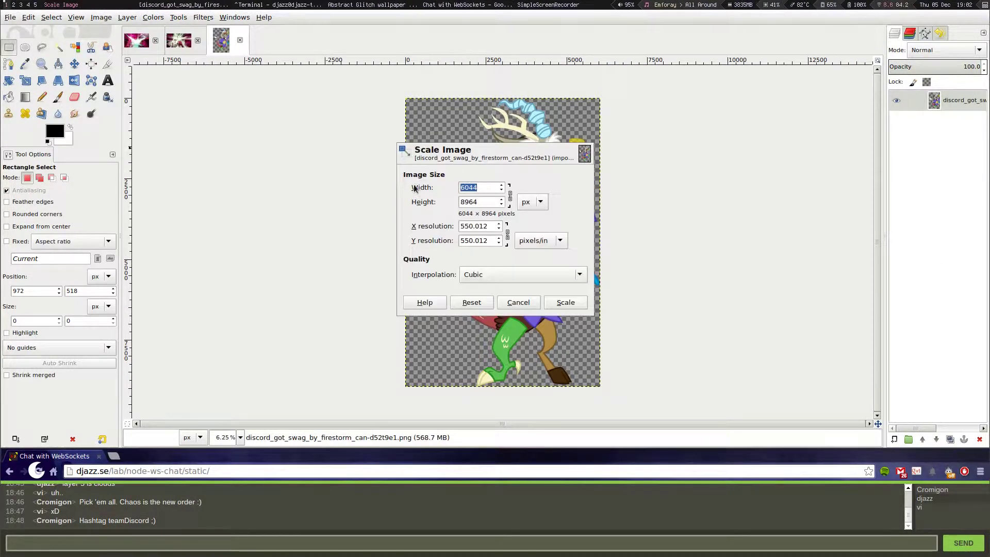
key(Return)
key(ctrl+c)
key(alt+1)
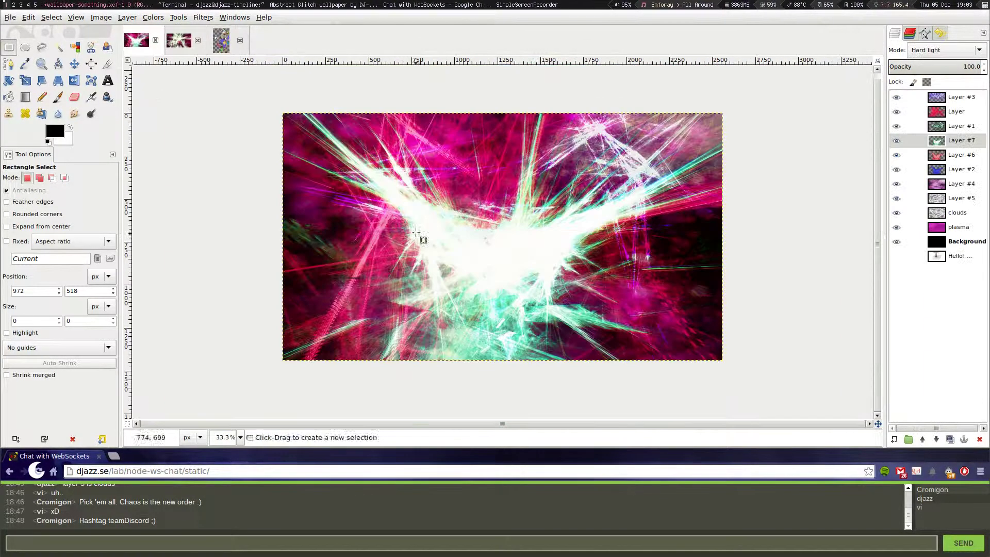
key(ctrl+v)
- Move the Pasted Layer below Layer #1 and reposition it on the canvas
scroll(944, 50, down, 8)
drag(959, 96, 959, 140)
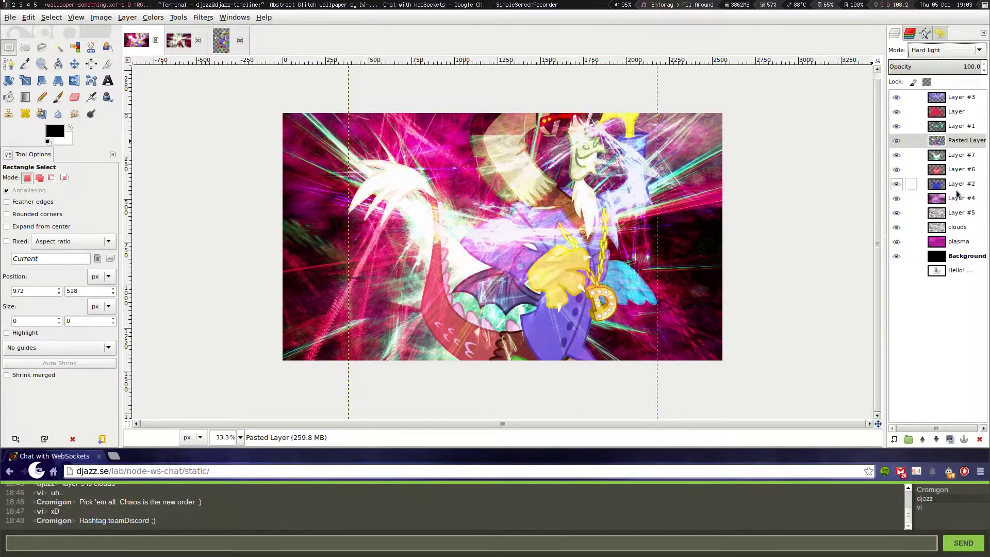
key(m)
drag(567, 180, 443, 217)
- Paste a second scaled copy of the Discord picture and position it
key(alt+3)
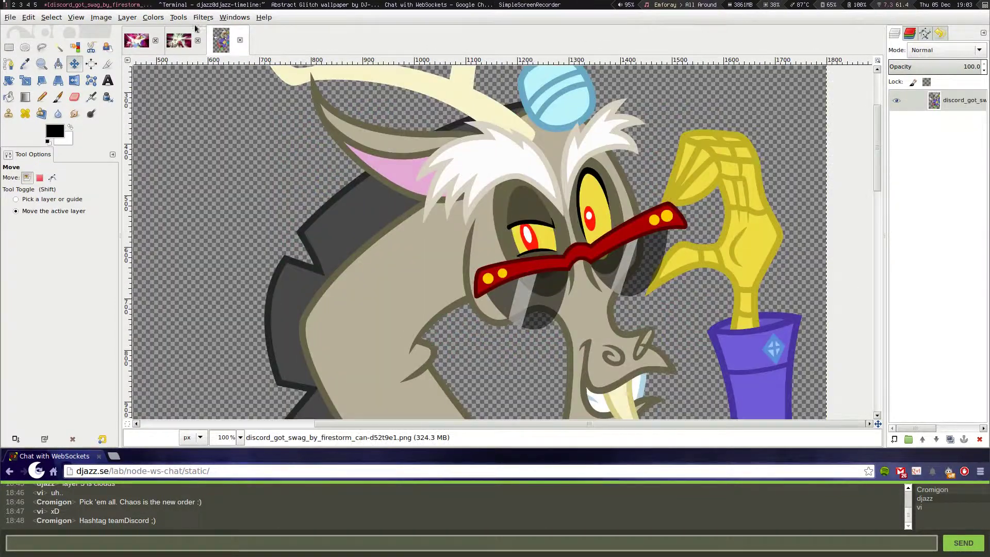
key(alt+i)
click(126, 105)
key(alt+1)
key(ctrl+v)
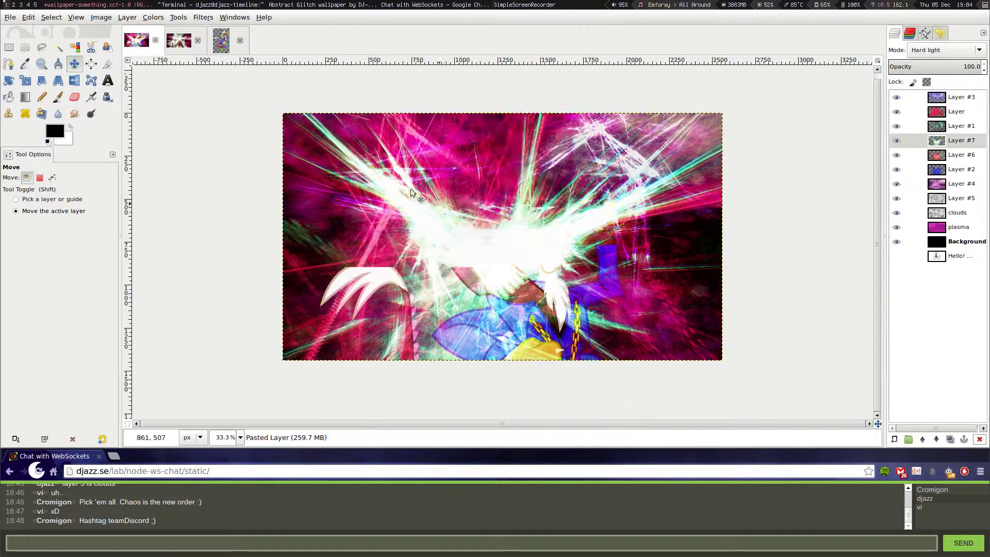
mouse_move(558, 274)
mouse_down()
mouse_move(546, 284)
mouse_move(560, 262)
mouse_up()
drag(965, 97, 966, 149)
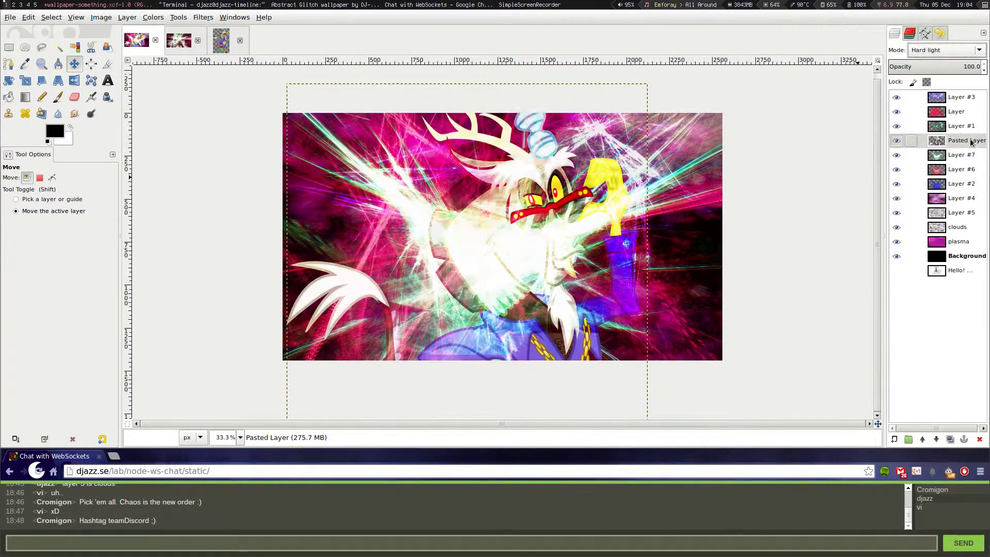
- Apply a Levels adjustment to the pasted layer and lower its opacity
click(153, 17)
click(168, 84)
click(864, 366)
click(945, 67)
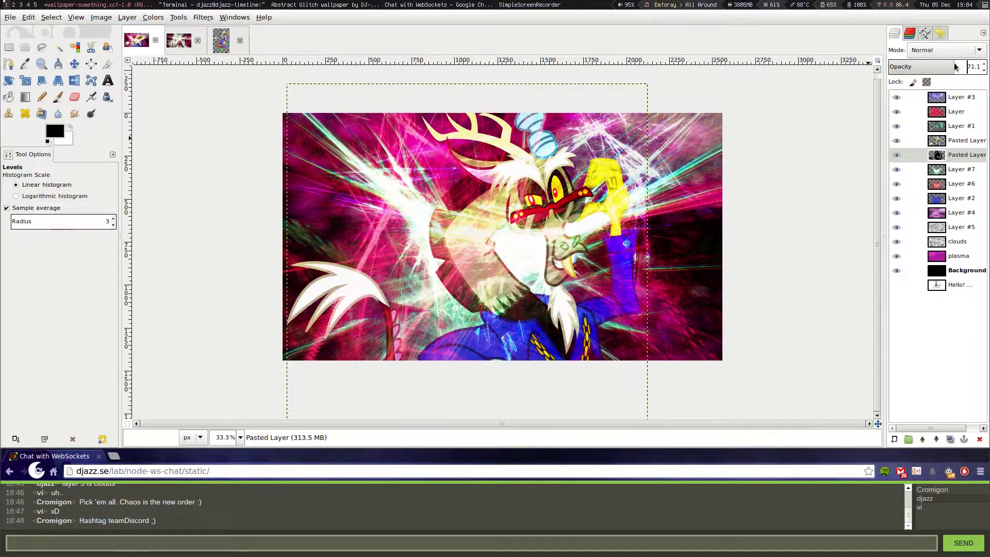
click(88, 119)
key(plus)
key(plus)
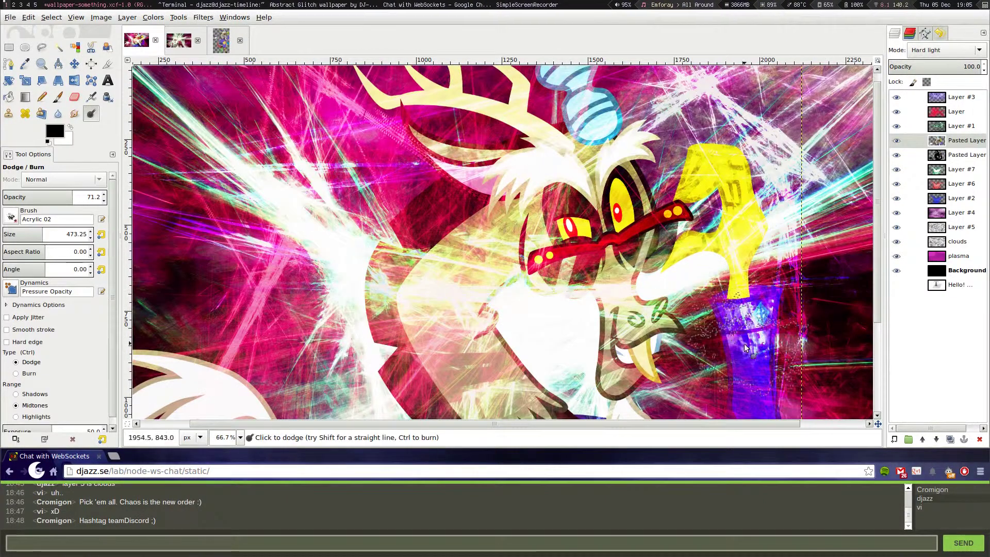
- Dodge and burn the character's eyes, chains and glasses
scroll(747, 330, down, 5)
scroll(612, 340, up, 1)
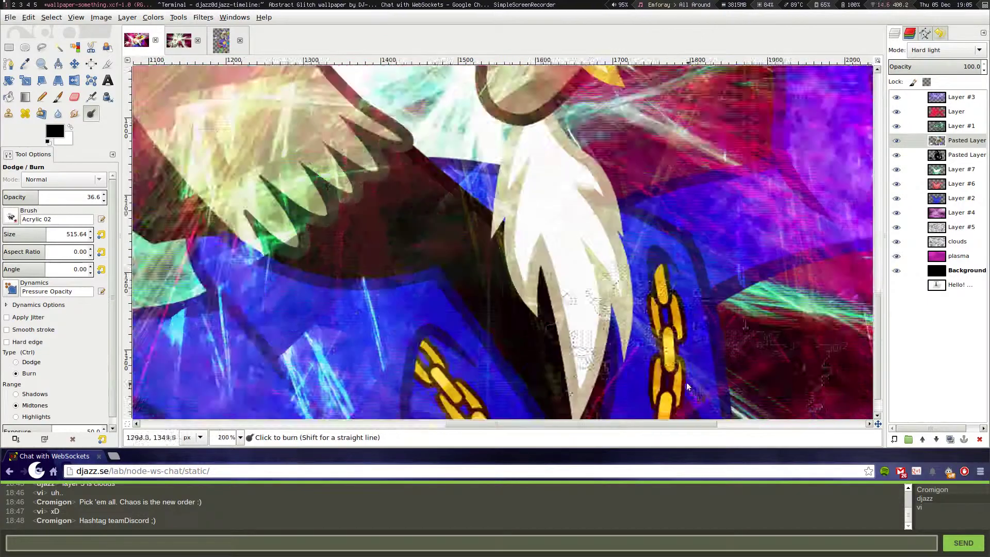
scroll(634, 356, up, 1)
scroll(669, 369, up, 1)
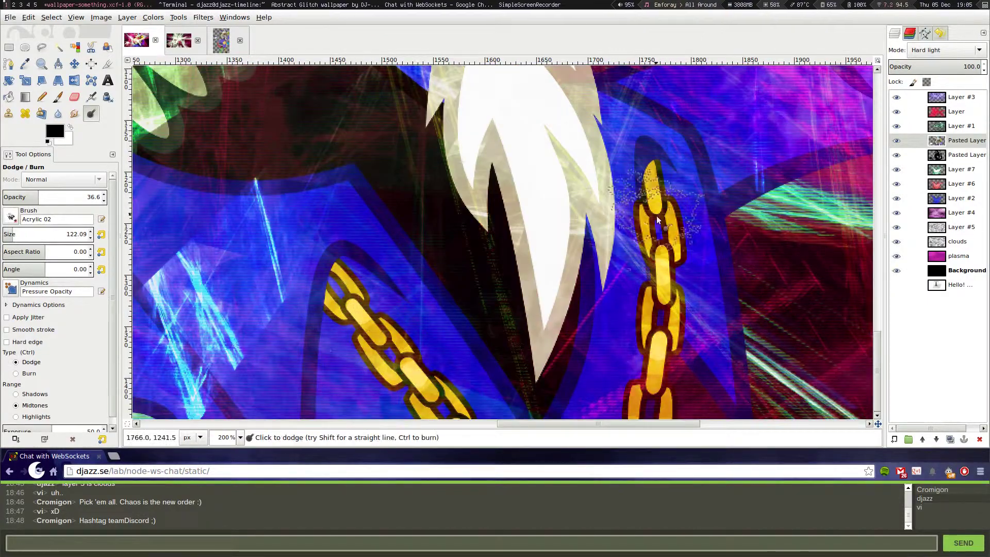
scroll(657, 220, down, 2)
scroll(263, 334, up, 10)
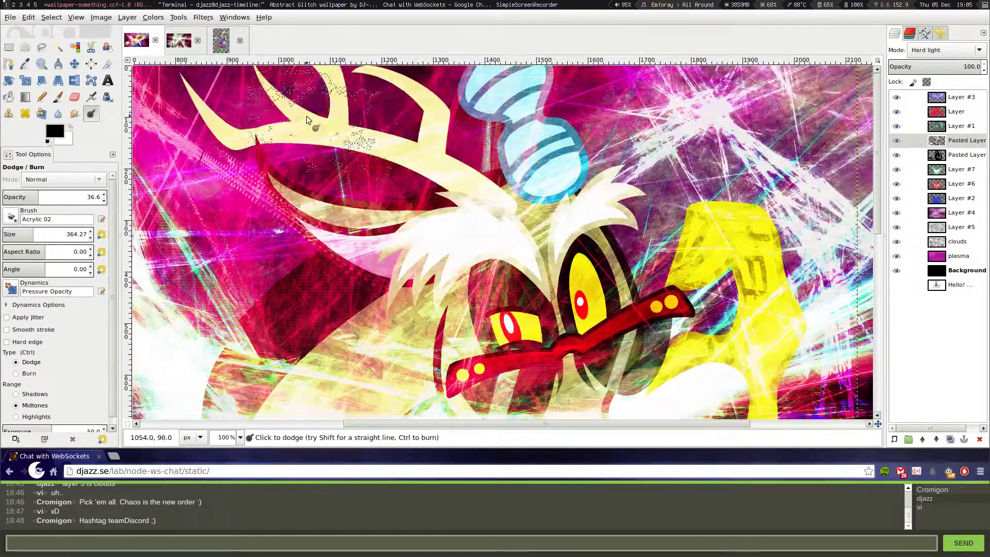
scroll(670, 311, up, 3)
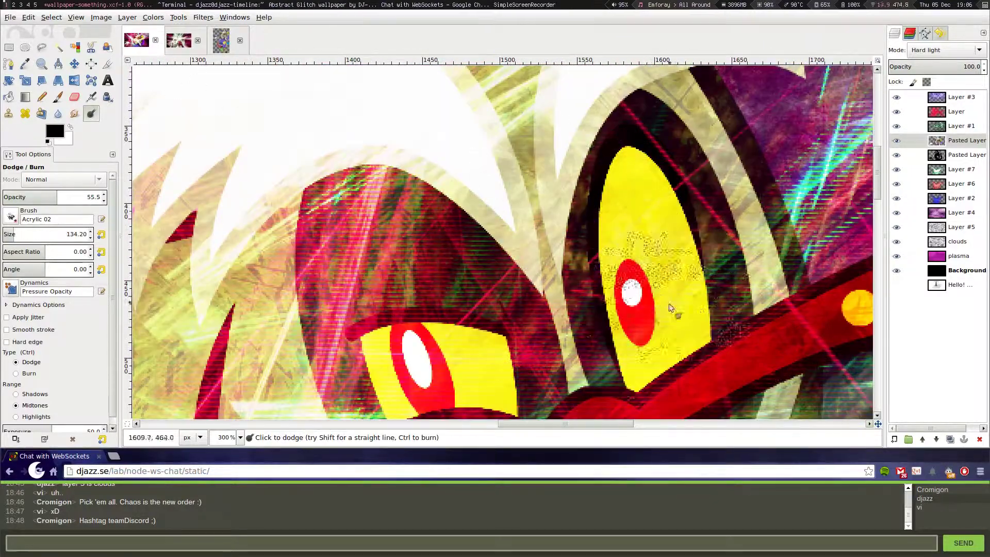
click(10, 236)
ctrl+scroll(685, 263, down, 1)
scroll(563, 315, right, 5)
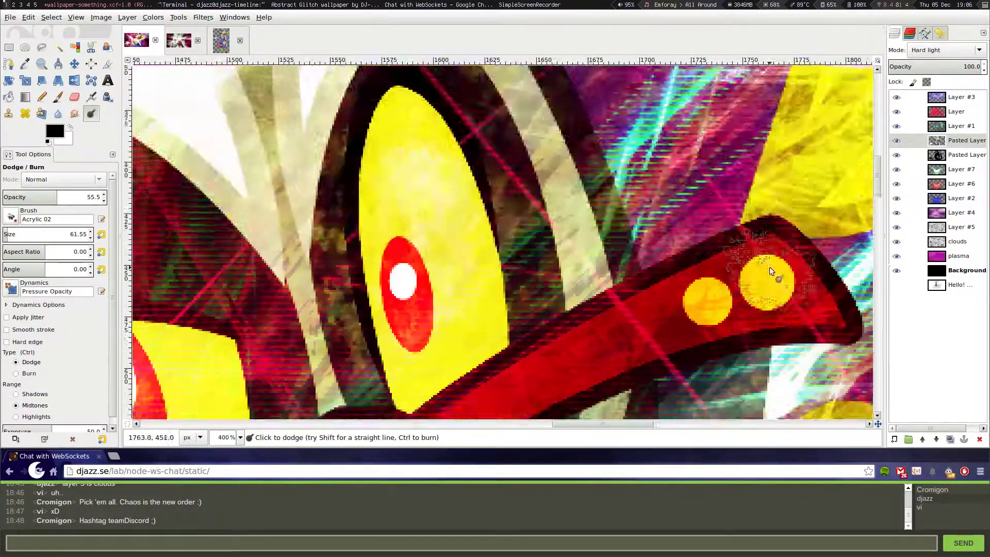
scroll(567, 289, right, 6)
scroll(593, 248, down, 3)
ctrl+scroll(621, 211, up, 2)
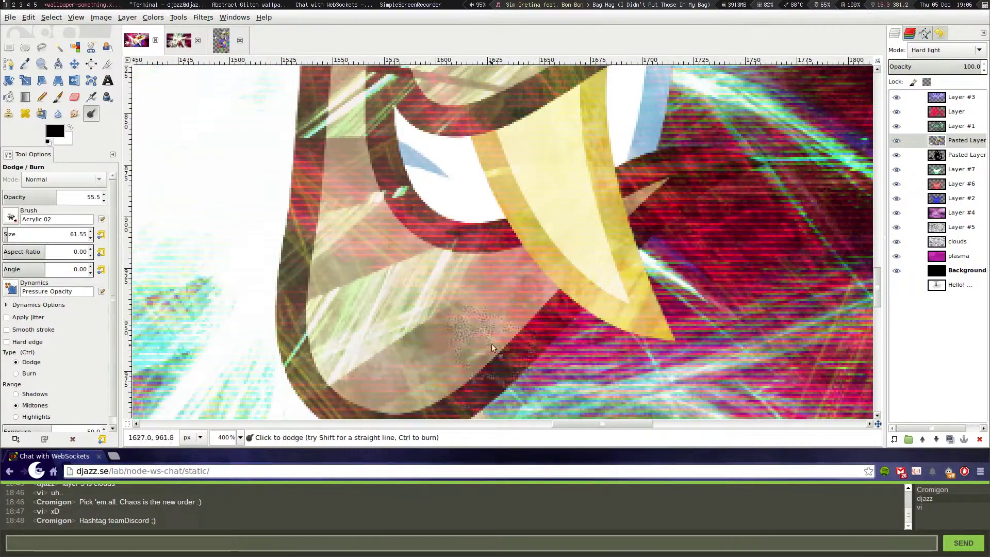
ctrl+scroll(567, 216, down, 6)
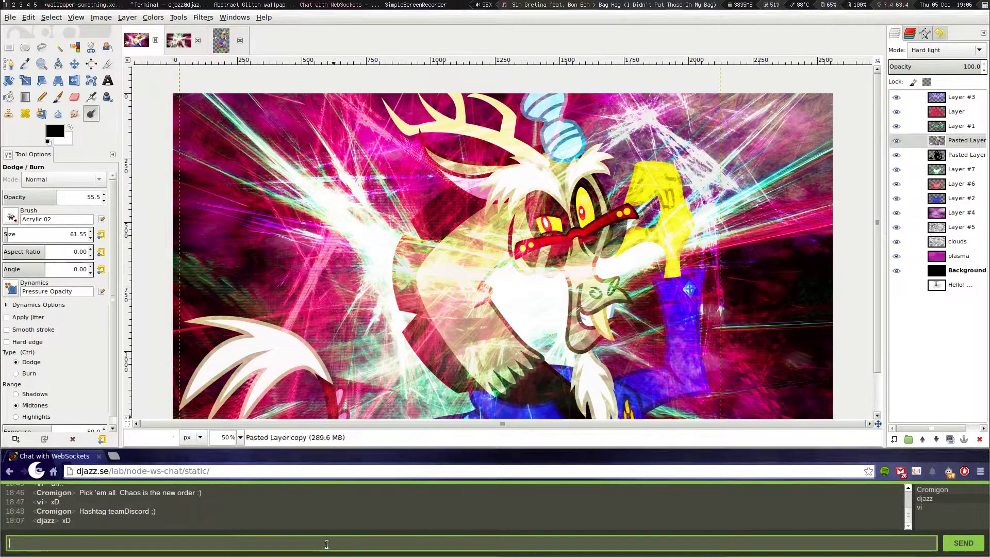
ctrl+scroll(619, 304, up, 1)
ctrl+scroll(619, 303, up, 1)
ctrl+scroll(620, 303, up, 2)
scroll(570, 335, right, 5)
scroll(570, 336, up, 7)
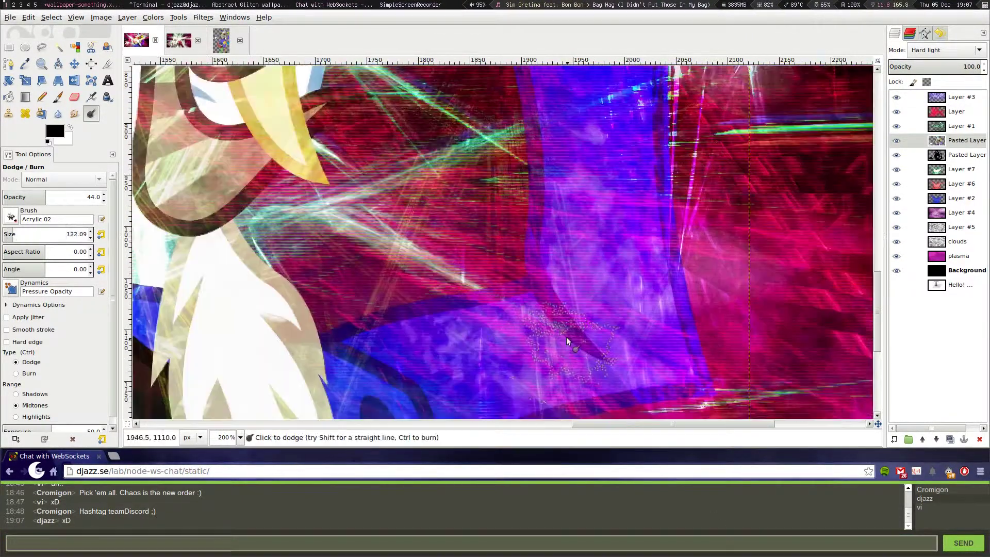
scroll(460, 348, up, 5)
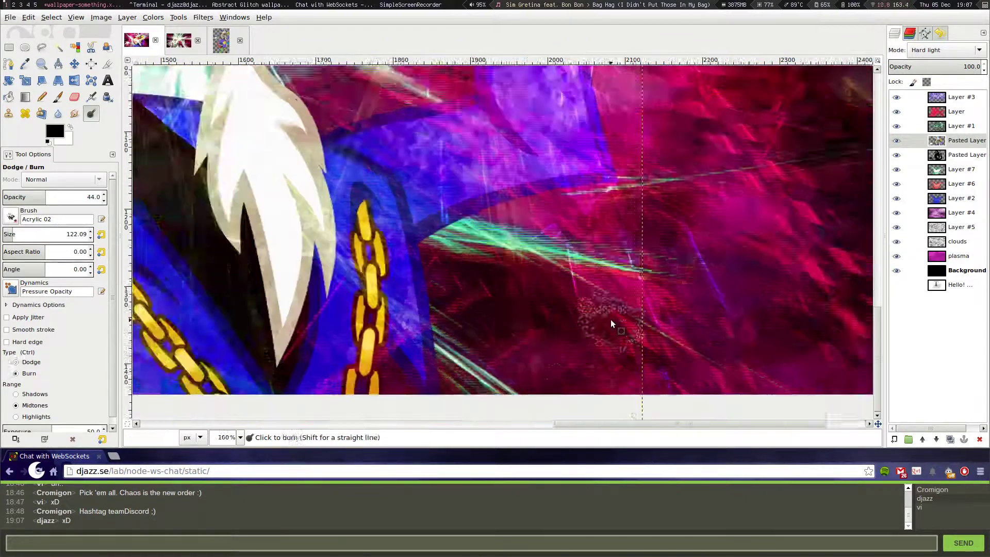
ctrl+scroll(611, 324, down, 2)
- Lower the Dodge Layer #1 opacity to 73.3
click(960, 126)
key(minus)
key(minus)
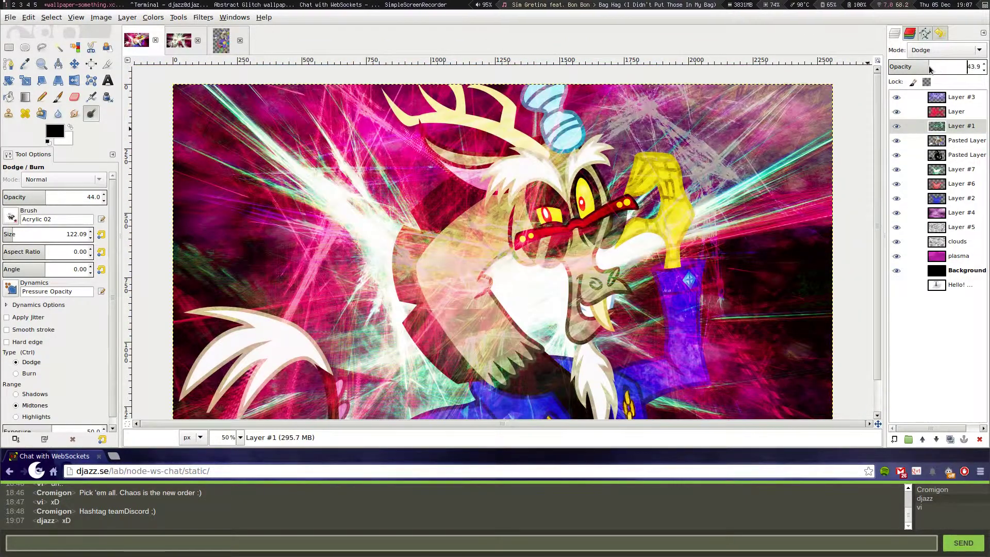
drag(954, 67, 964, 67)
ctrl+scroll(558, 249, up, 3)
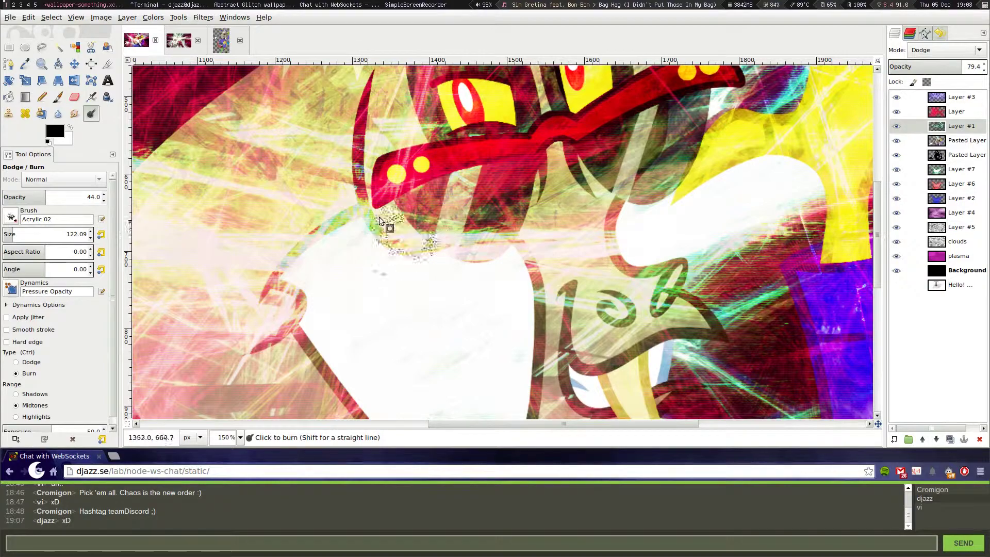
ctrl+scroll(474, 277, up, 1)
ctrl+scroll(521, 253, down, 2)
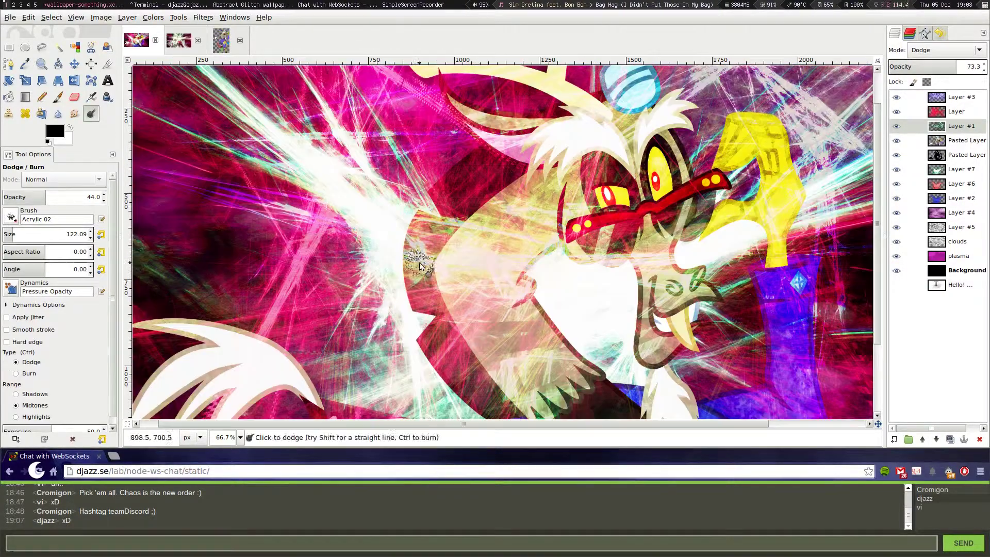
key(r)
ctrl+scroll(520, 253, down, 2)
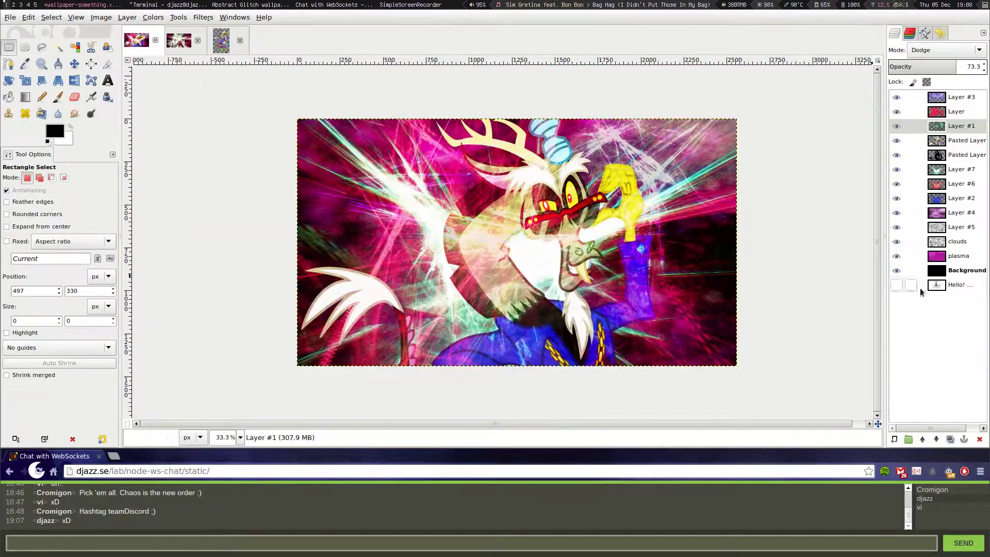
key(ctrl+shift+n)
- Render tileable Solid Noise clouds in a new white layer, blend it in Burn and move it up
key(Return)
click(203, 17)
click(476, 183)
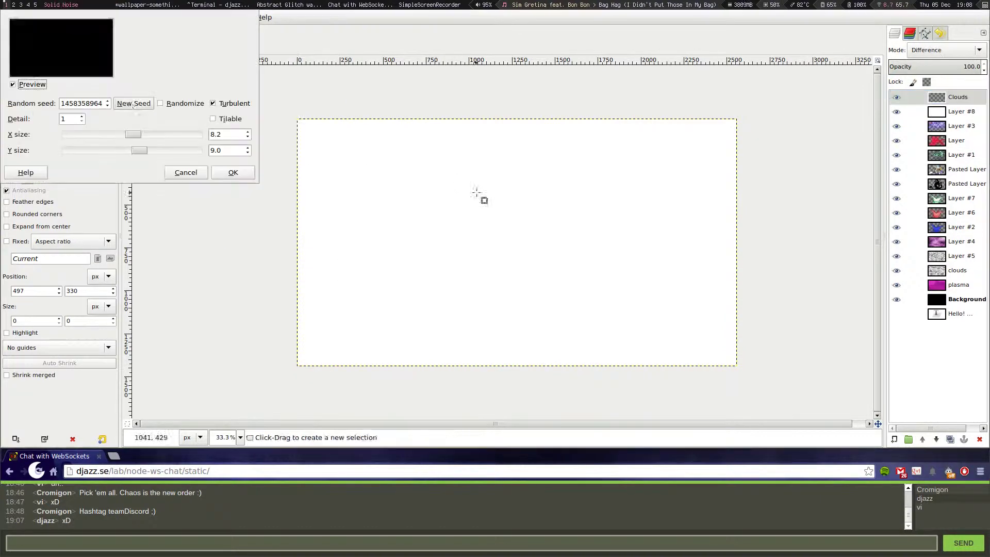
click(230, 119)
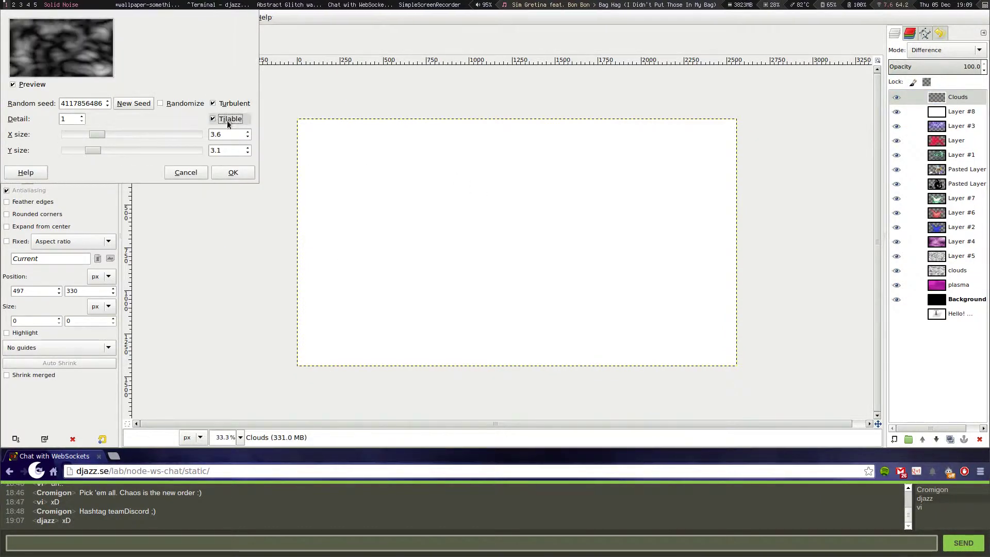
click(233, 172)
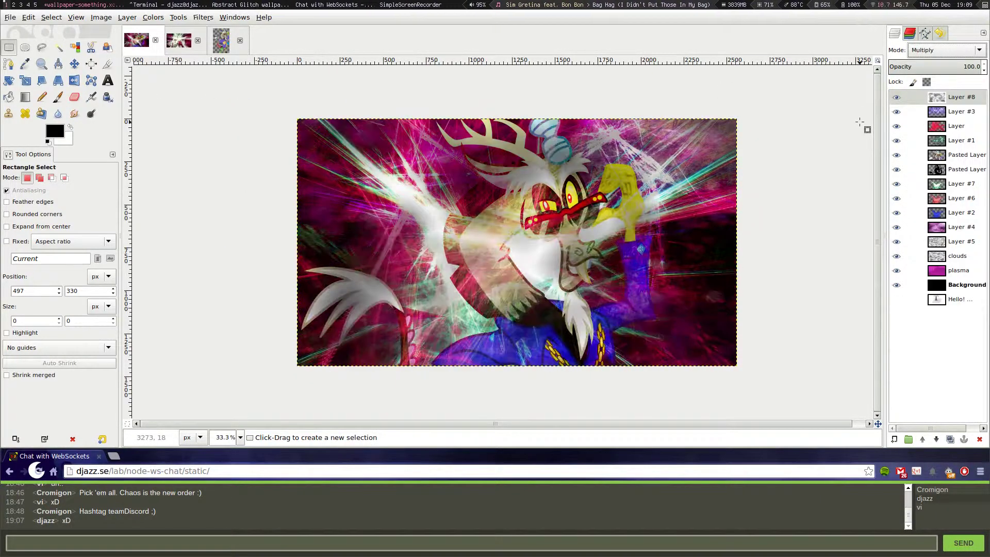
scroll(944, 50, down, 1)
click(929, 68)
drag(965, 135, 957, 98)
- Select the plasma layer and dodge it with an enlarged brush
click(958, 270)
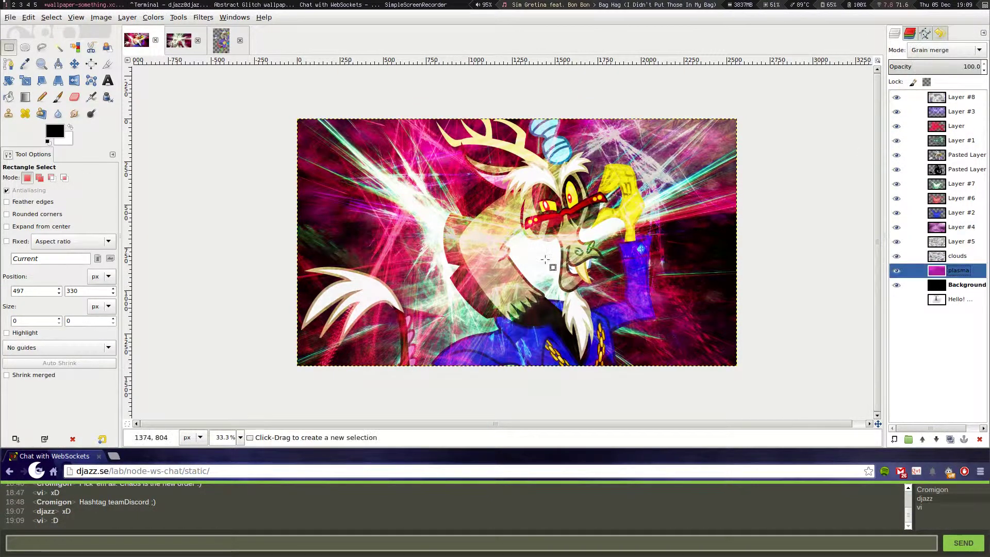
scroll(595, 310, up, 2)
key(shift+d)
drag(22, 235, 66, 235)
scroll(596, 276, right, 5)
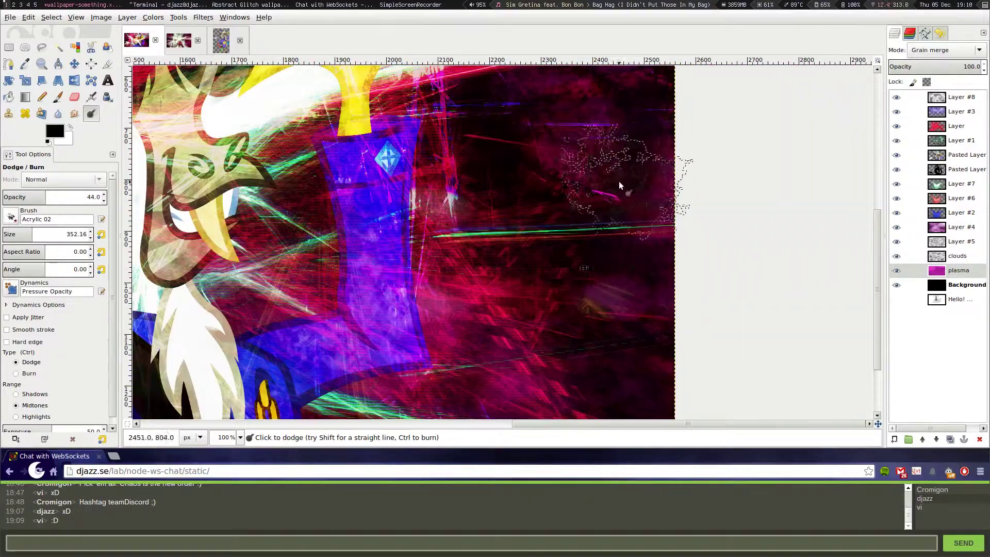
key(1)
scroll(464, 196, down, 1)
- Look at the clouds layer in the Layers panel, then select Layer #1
scroll(506, 217, down, 1)
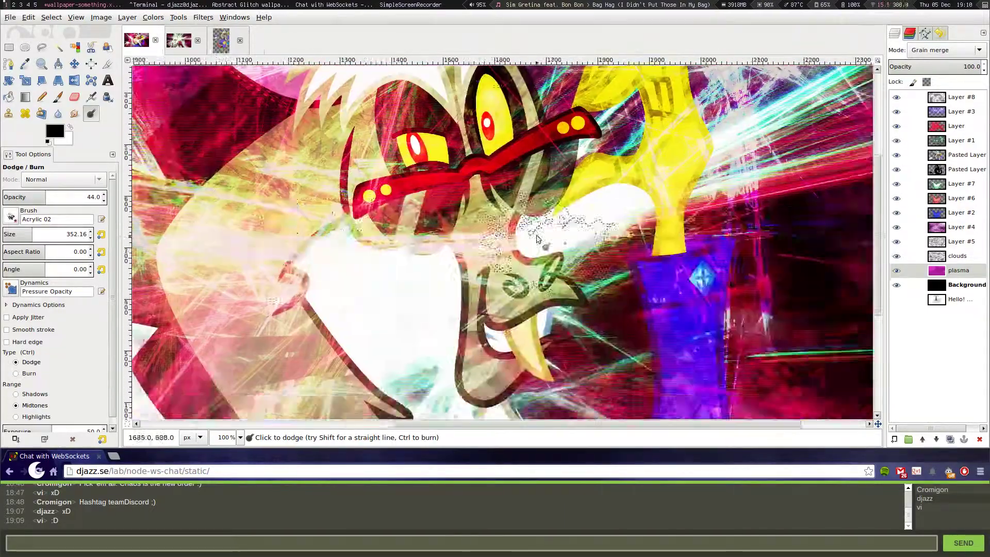
scroll(557, 235, down, 1)
click(960, 255)
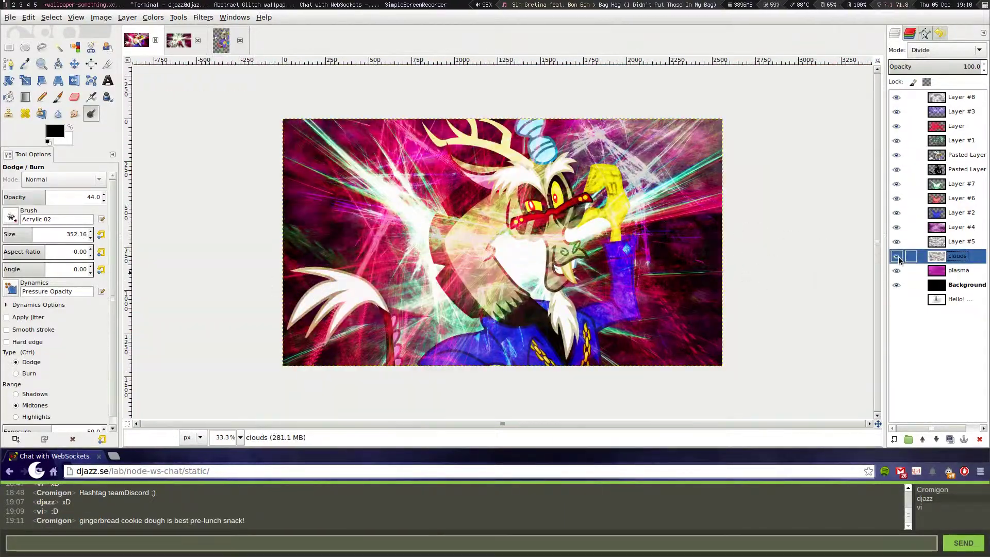
scroll(591, 196, up, 1)
scroll(360, 232, up, 1)
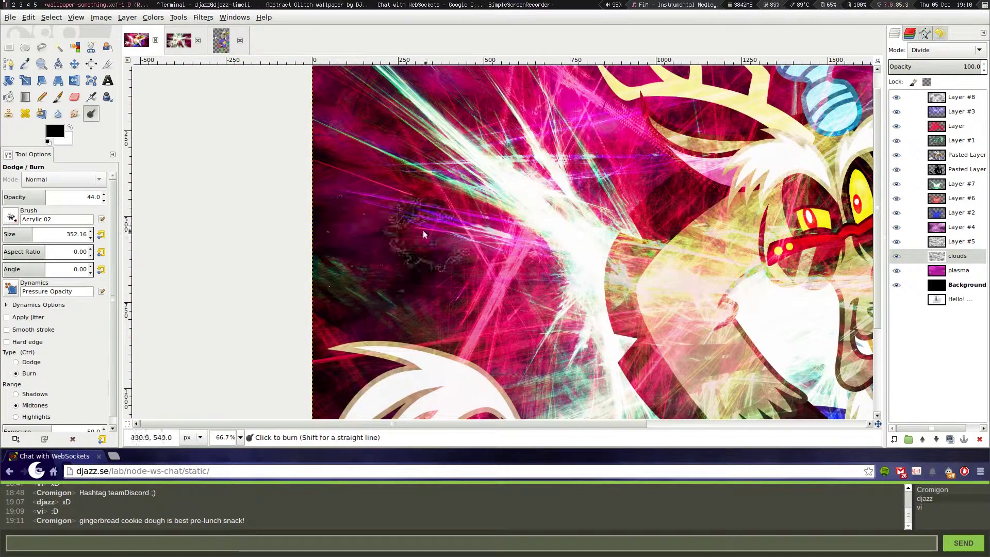
click(895, 144)
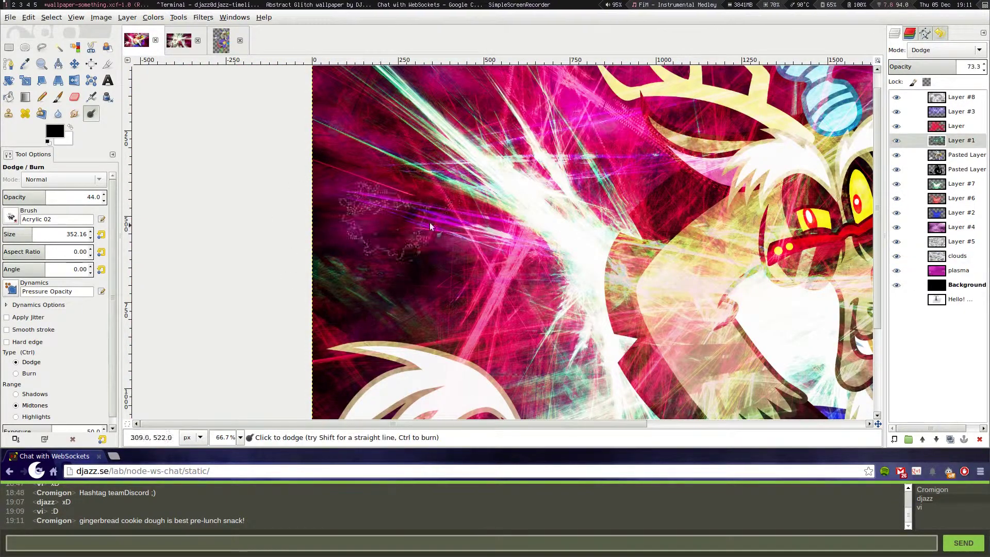
- Check Layer #3's blend mode, then raise Layer #1's opacity to 100
scroll(430, 227, right, 8)
scroll(431, 227, right, 1)
click(961, 111)
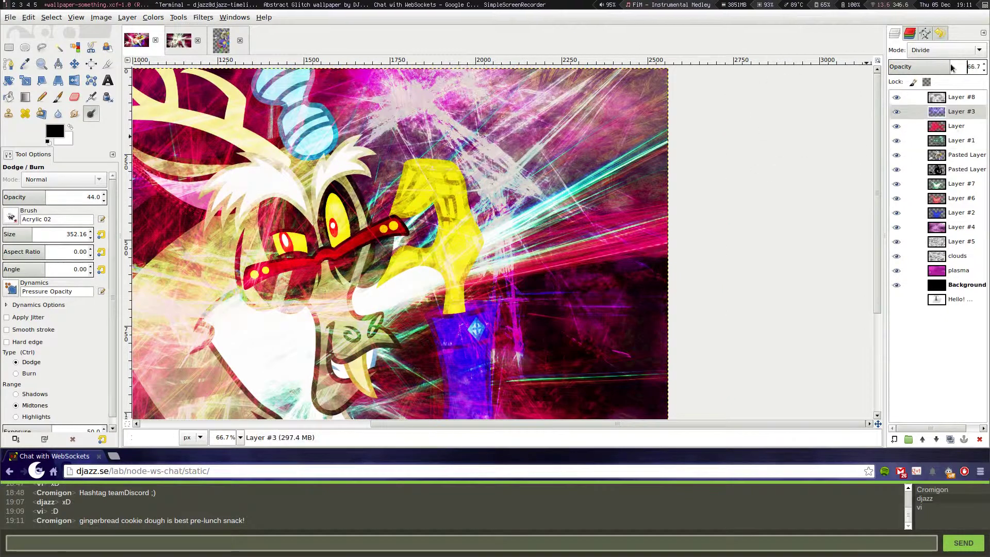
click(961, 140)
drag(954, 67, 978, 68)
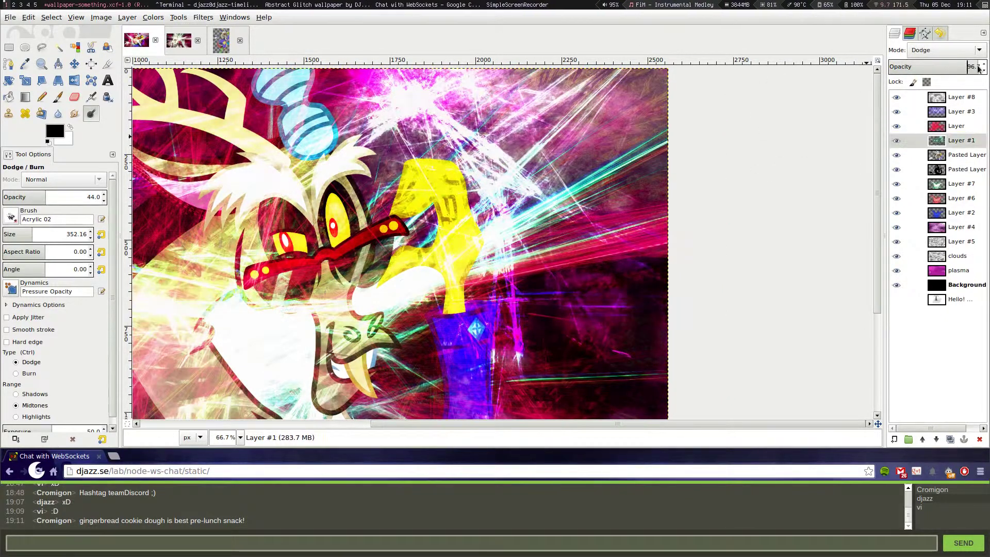
- Preview Brightness-Contrast on Layer #1 at brightness -18 and contrast -31
scroll(411, 292, down, 1)
click(153, 17)
click(185, 66)
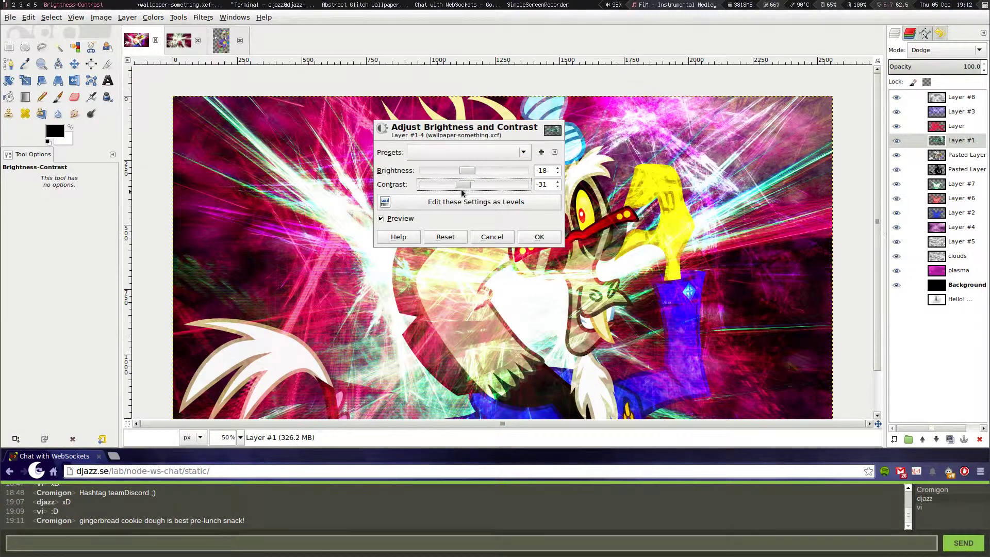
- Apply the brightness -18 / contrast -31 change and view the whole image
click(536, 238)
key(1)
key(shift+d)
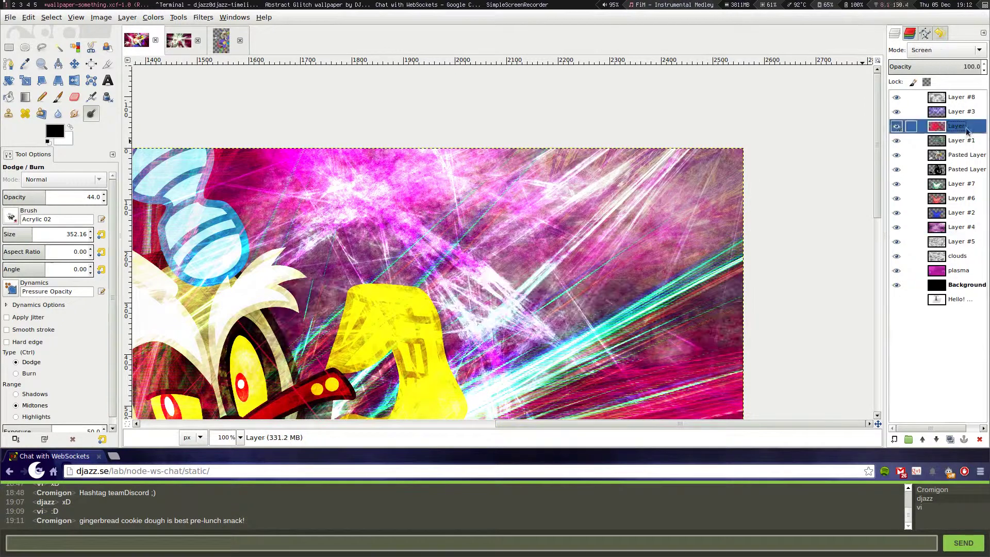
key(Page_Down)
key(Page_Down)
key(Page_Down)
key(Page_Up)
key(minus)
key(minus)
key(minus)
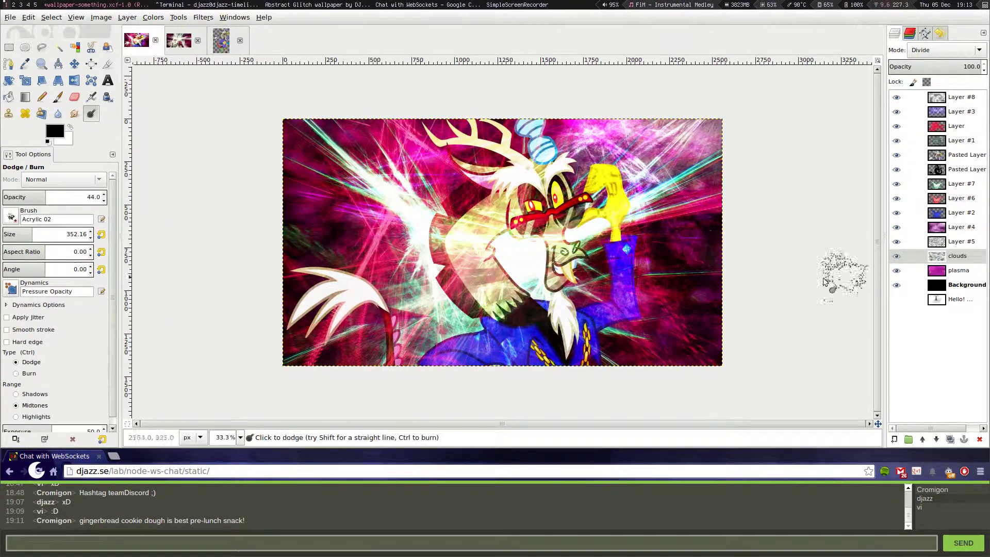
- Move Layer #2 beneath Layer #6 in the layer stack
click(958, 215)
key(plus)
key(plus)
key(plus)
key(m)
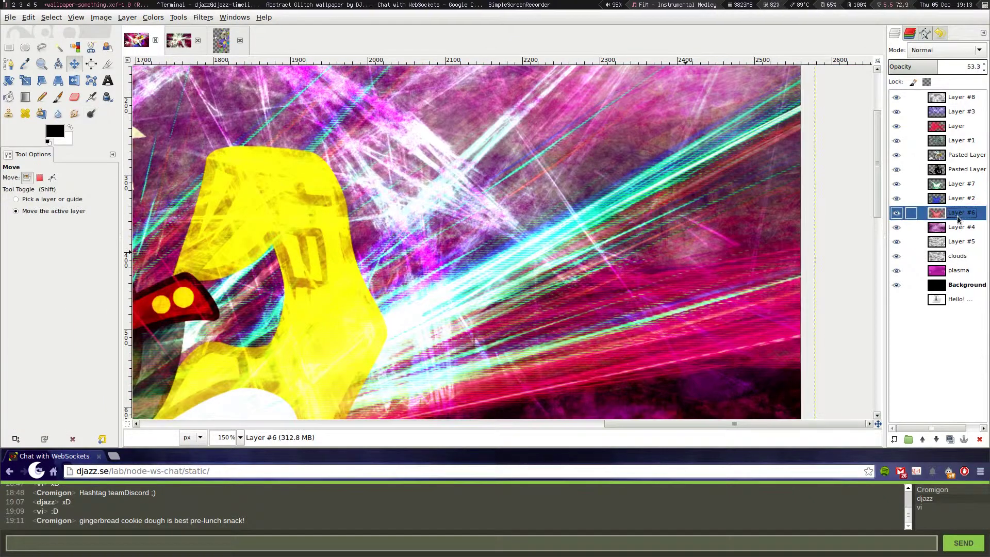
drag(957, 198, 958, 221)
key(minus)
key(minus)
key(minus)
key(plus)
- Send 'what do ya think?' in the chat and select the Background layer
text(rwhat do ya think?)
key(Return)
key(minus)
key(plus)
key(plus)
key(plus)
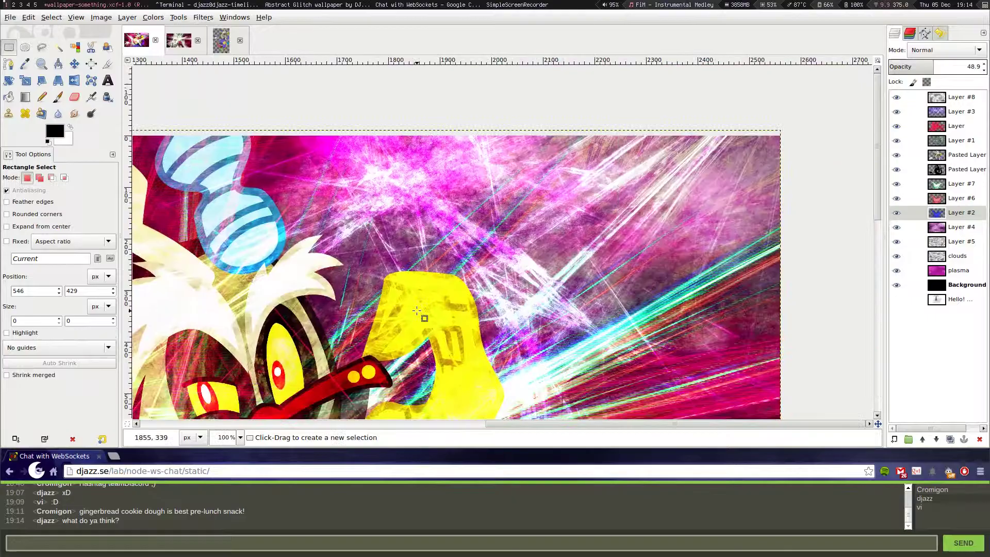
key(Page_Down)
key(Page_Down)
key(Page_Down)
- Switch the music playlist to a different track
scroll(416, 311, down, 5)
scroll(437, 248, left, 5)
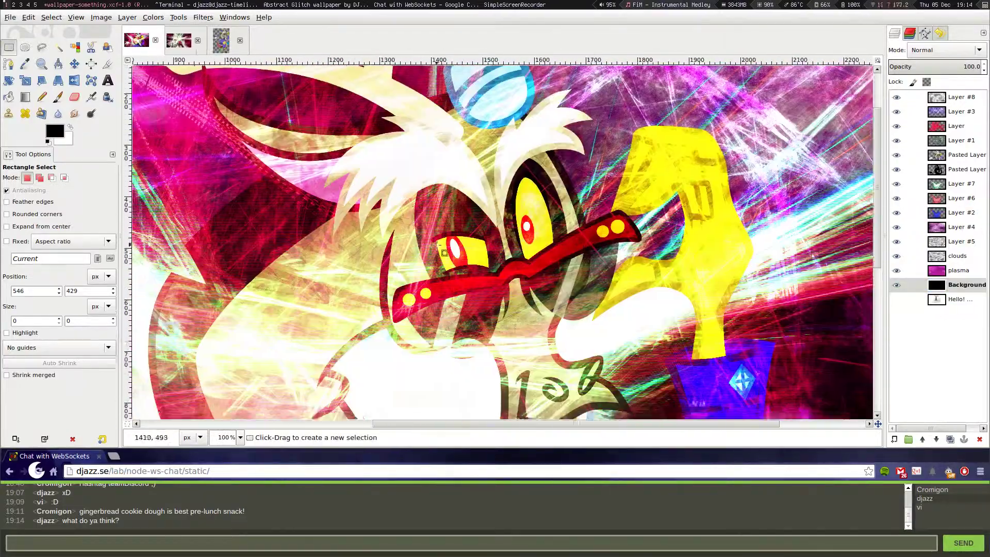
scroll(437, 247, down, 1)
scroll(590, 233, right, 4)
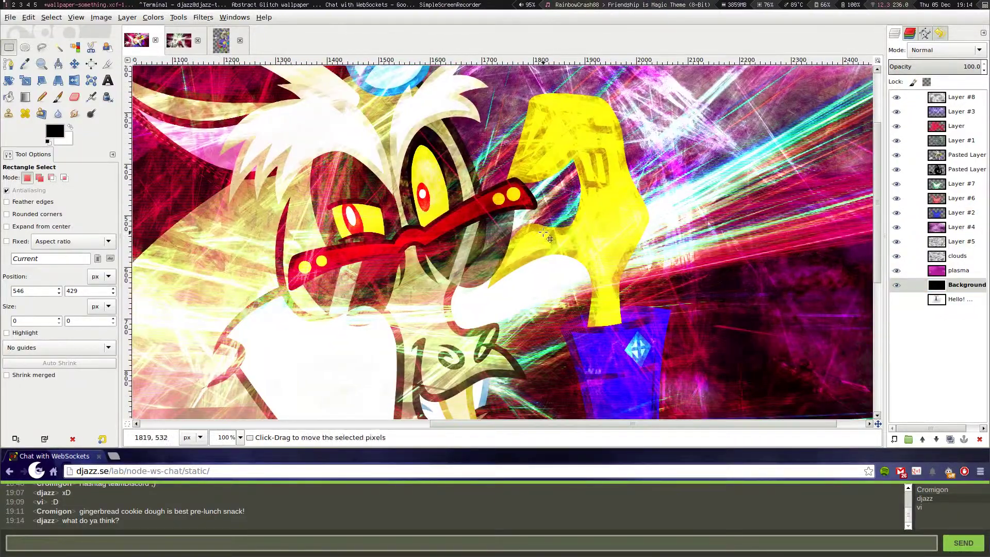
key(F12)
key(Return)
key(F12)
- Zoom the image out to half size and select Layer #8 at the top
key(minus)
key(minus)
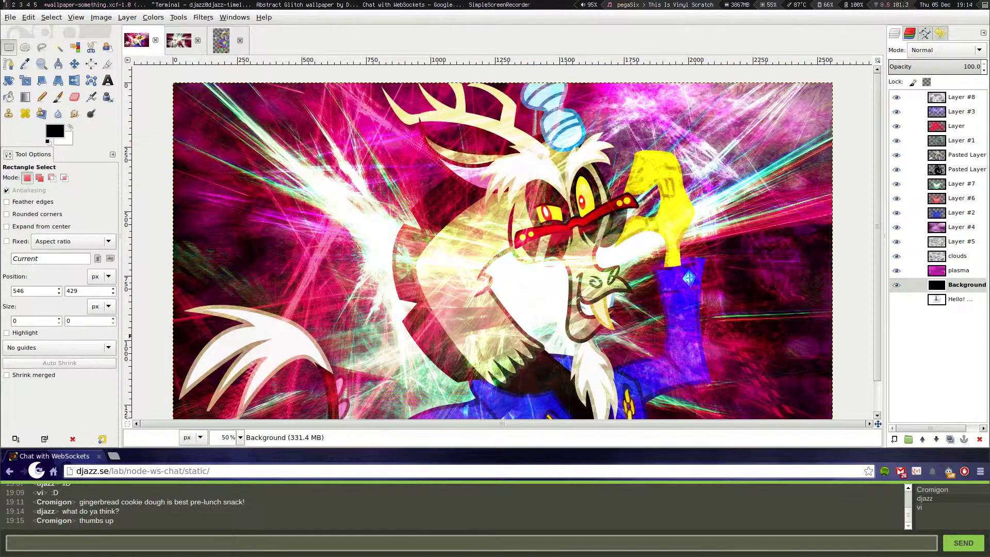
scroll(611, 248, down, 1)
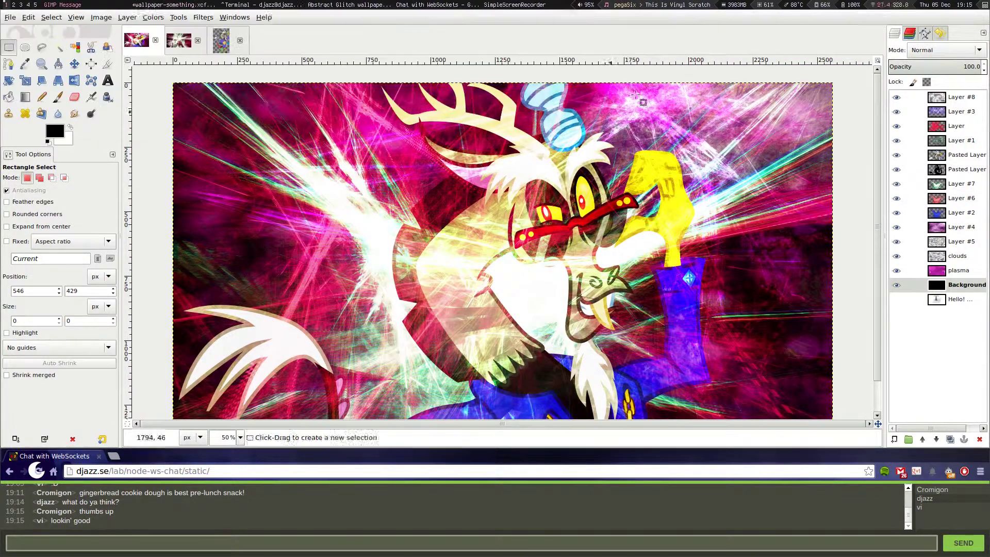
key(Home)
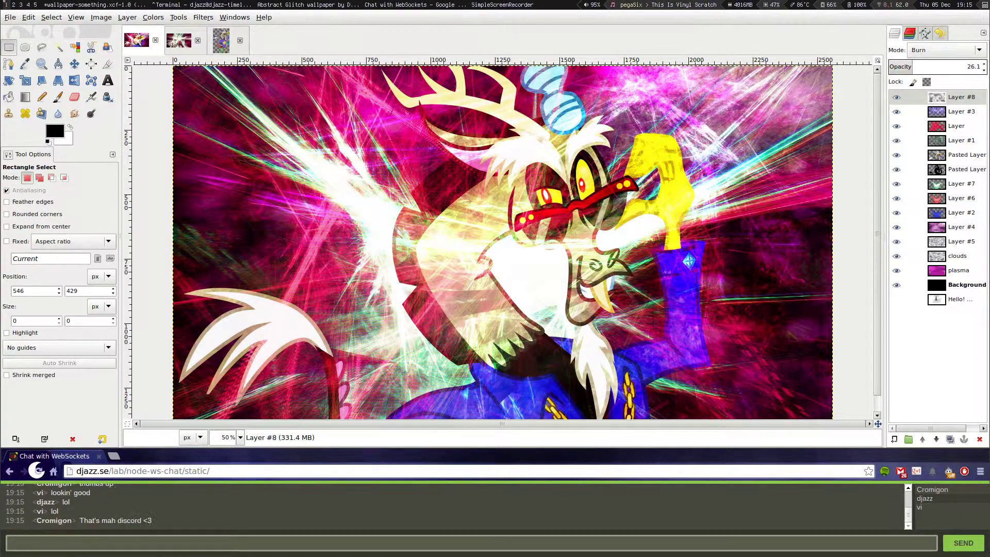
- Cancel the new layer and pick the Text tool with the Terminus Bold font
key(shift+ctrl+n)
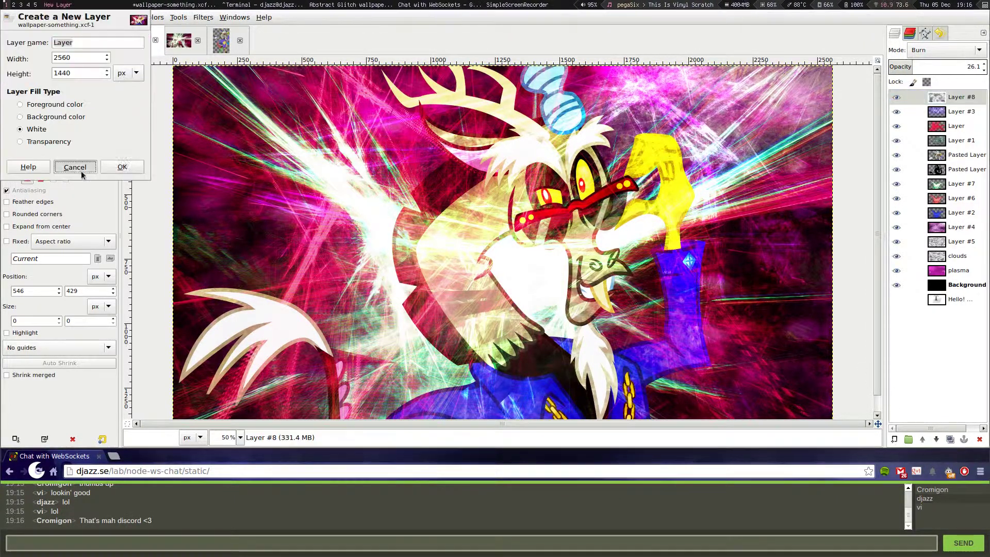
click(80, 163)
click(107, 80)
click(10, 180)
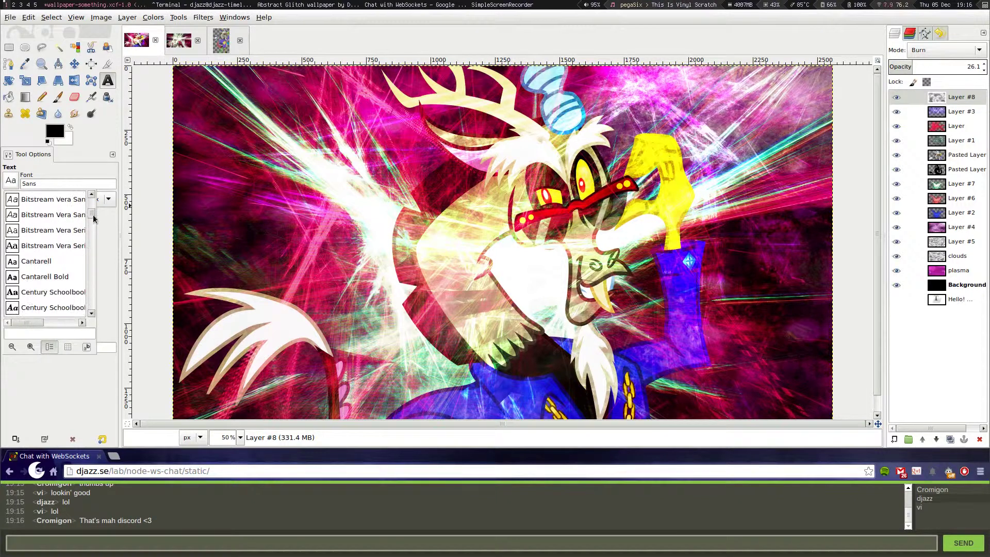
click(45, 284)
- Type 'DiscD' in a text box near the bottom centre and select it all
click(346, 342)
text(Disc)
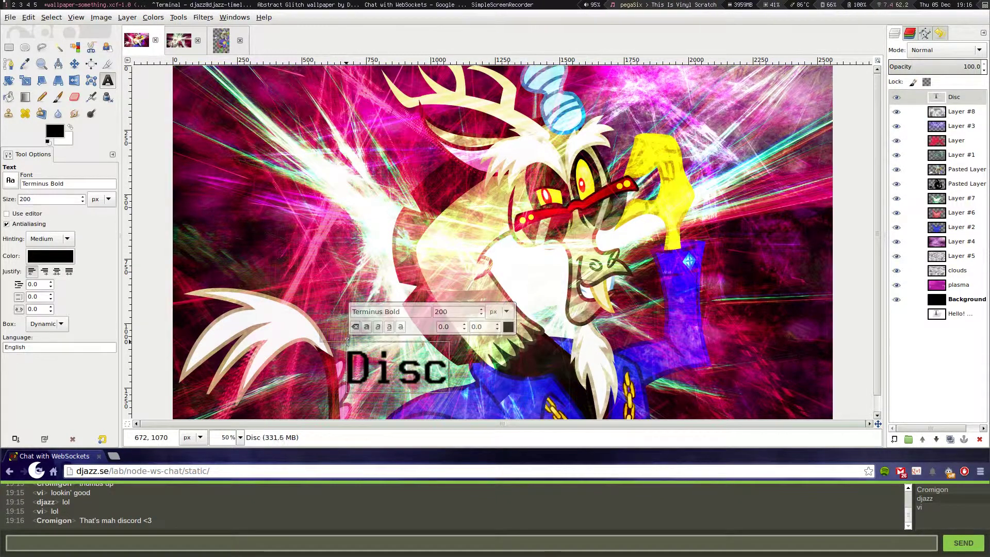
text(D)
key(ctrl+a)
- Try Sans Bold Italic and Monospace Bold Italic on the title, then switch to chat
click(11, 179)
click(31, 206)
click(10, 180)
click(35, 217)
click(10, 180)
scroll(36, 227, down, 2)
click(36, 227)
click(274, 541)
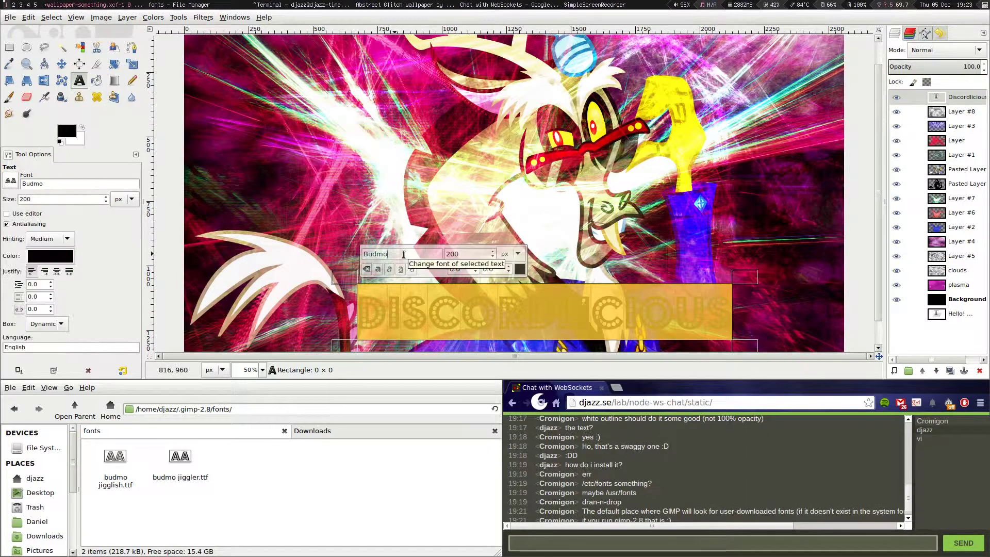
- Keep the title black, enlarge it to 233 px and fix the text box size
key(ctrl+w)
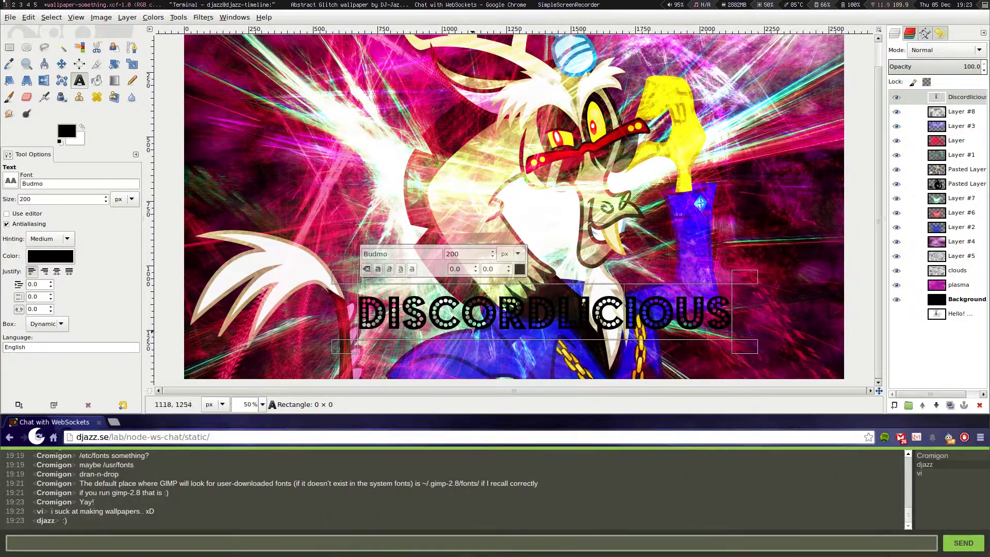
click(60, 258)
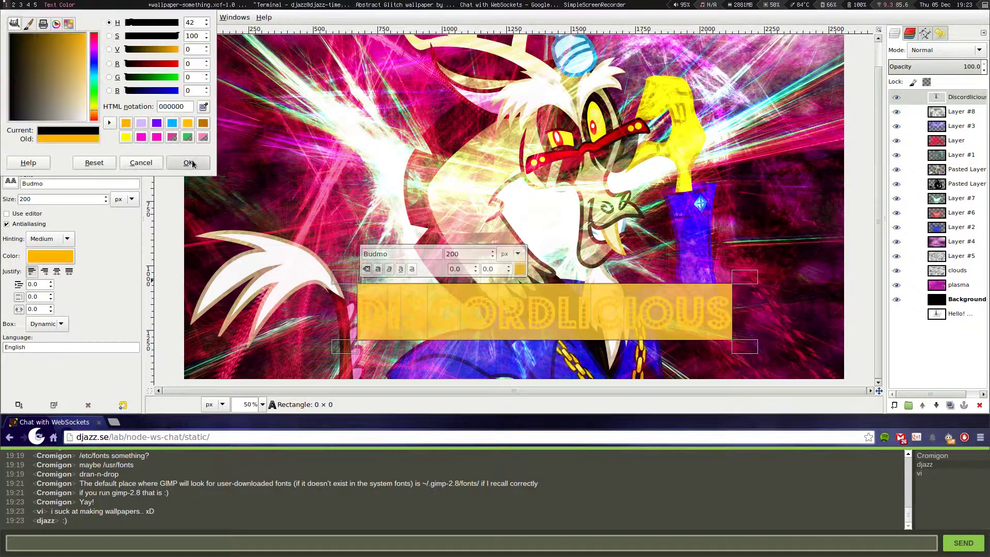
key(Escape)
click(492, 251)
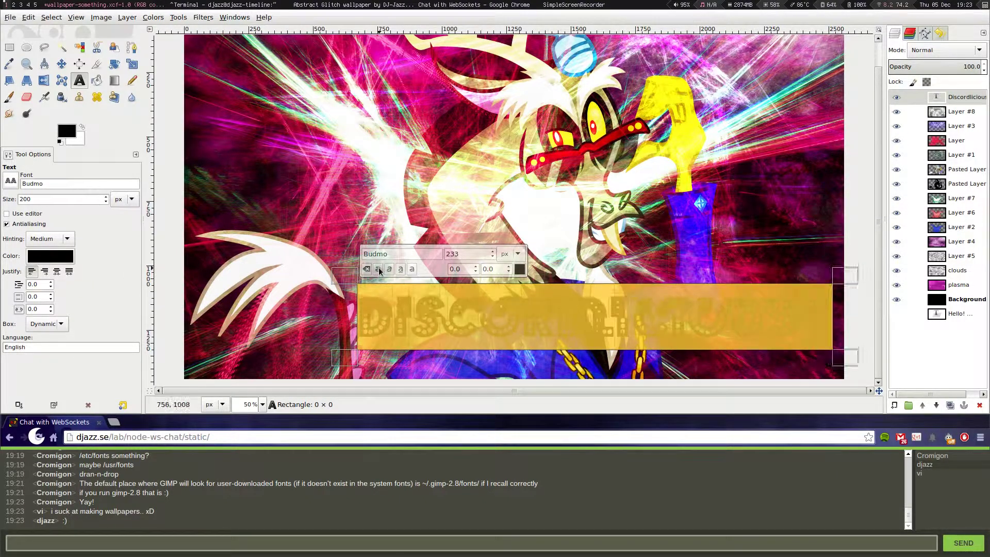
click(549, 332)
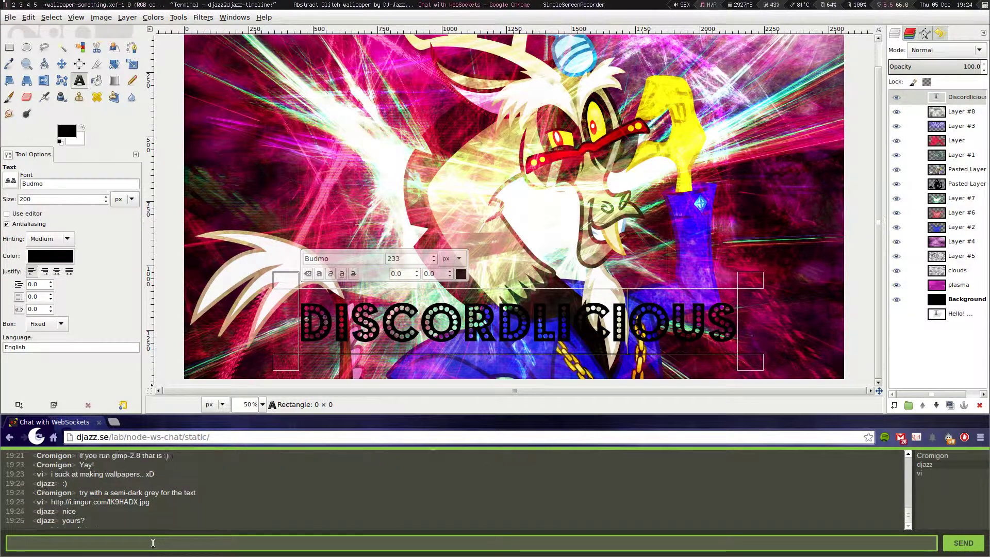
- Return to the title and choose the Cage Transform tool
click(503, 316)
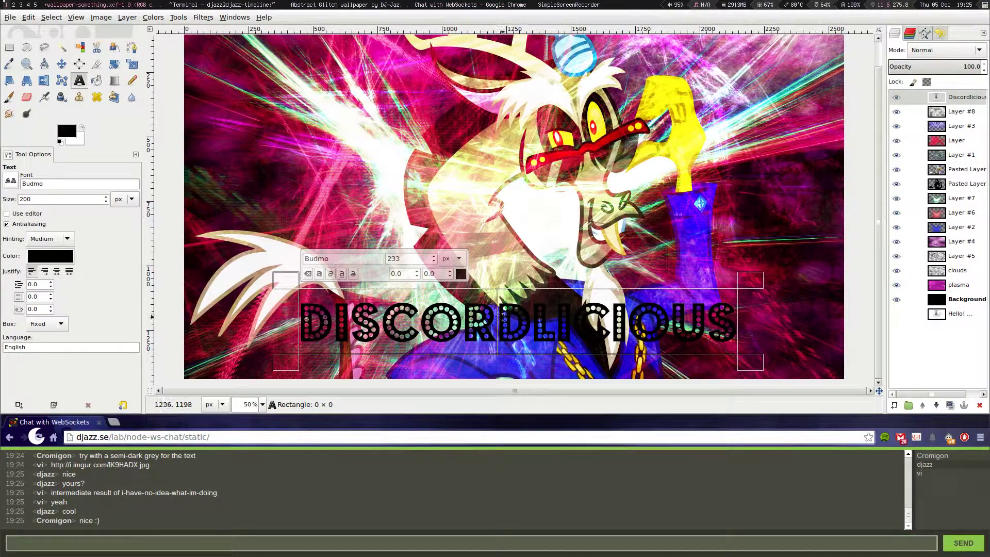
click(178, 17)
click(330, 135)
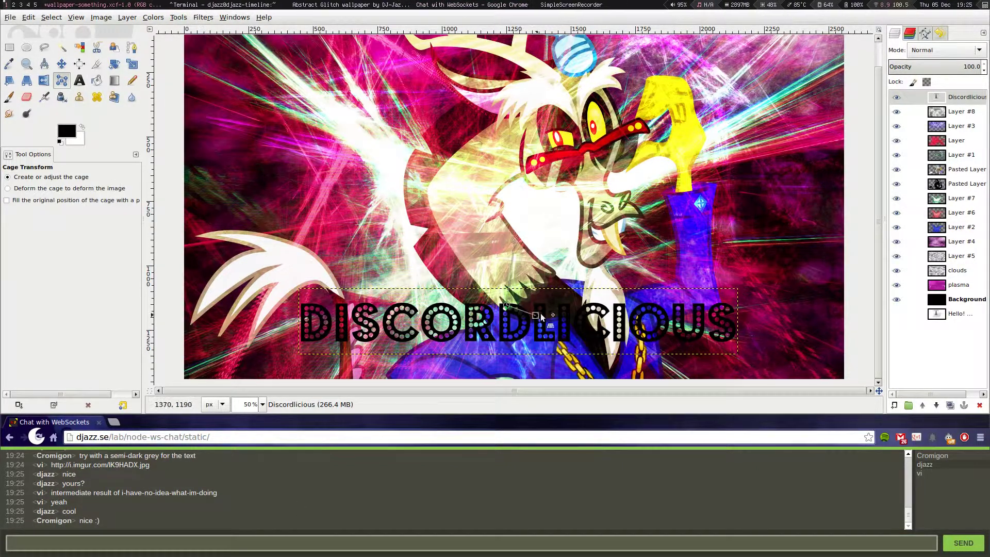
- Cancel the cage transform and tilt the title into a perspective trapezoid
key(Return)
click(178, 17)
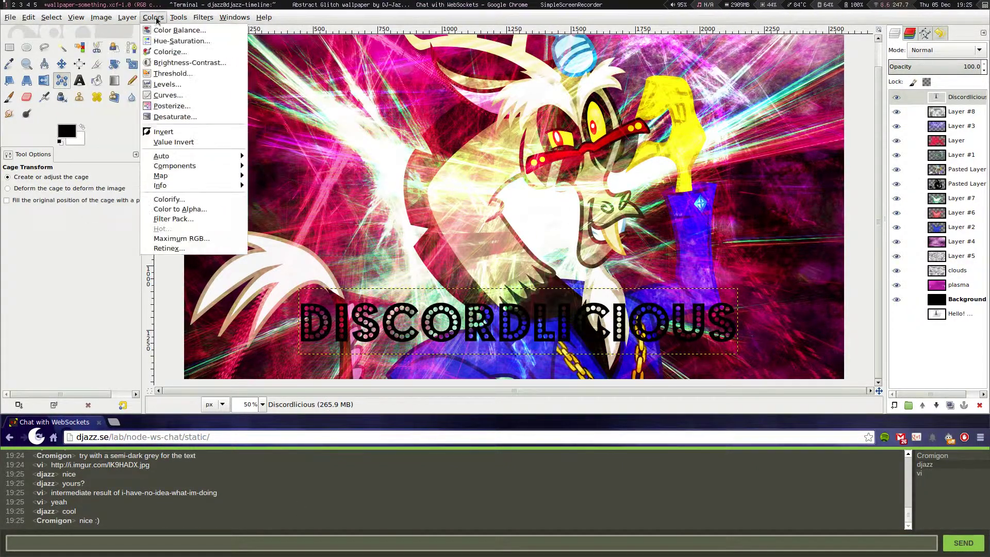
click(330, 112)
click(299, 288)
drag(299, 289, 264, 280)
drag(738, 288, 766, 278)
drag(738, 355, 760, 374)
drag(299, 354, 240, 374)
drag(264, 281, 271, 298)
drag(765, 277, 709, 283)
key(Return)
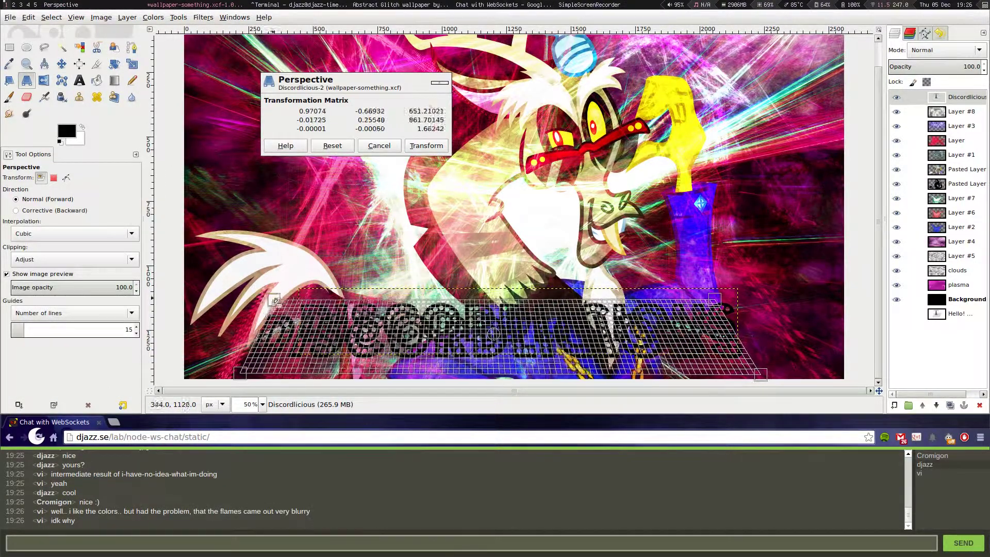
- Gaussian-blur the title and try Hard light, Dissolve and Multiply blending, settling on Normal
key(r)
click(957, 109)
click(203, 17)
click(376, 81)
click(172, 213)
click(931, 50)
click(931, 64)
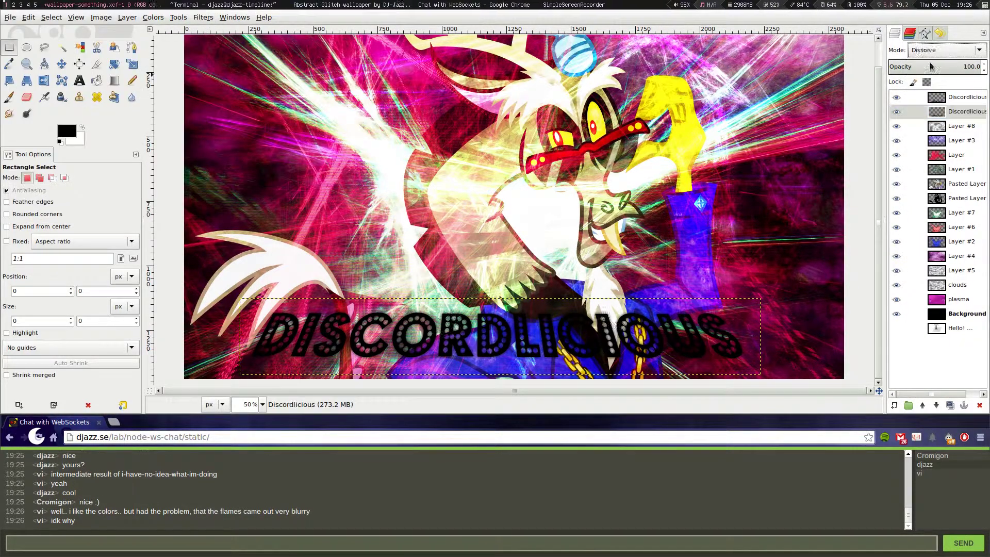
key(Down)
key(Down)
key(Down)
key(Up)
key(Up)
key(Up)
key(Up)
key(Up)
key(Up)
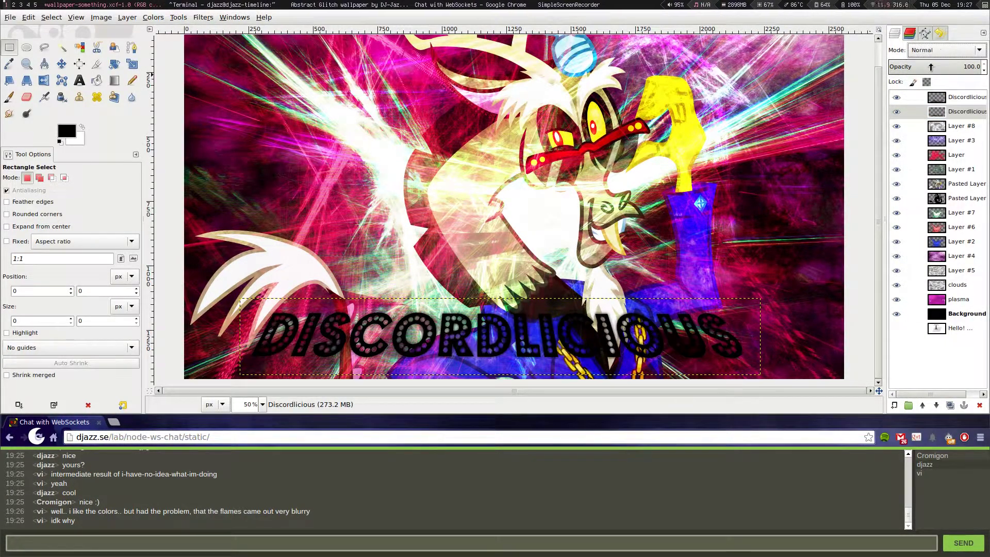
- Colorize the title a saturated golden hue
click(153, 17)
click(170, 53)
mouse_move(146, 127)
mouse_down()
mouse_move(172, 127)
mouse_move(116, 125)
mouse_move(190, 142)
mouse_up()
click(204, 187)
- Colorize the top Discordlicious layer a brighter, lit yellow
click(964, 96)
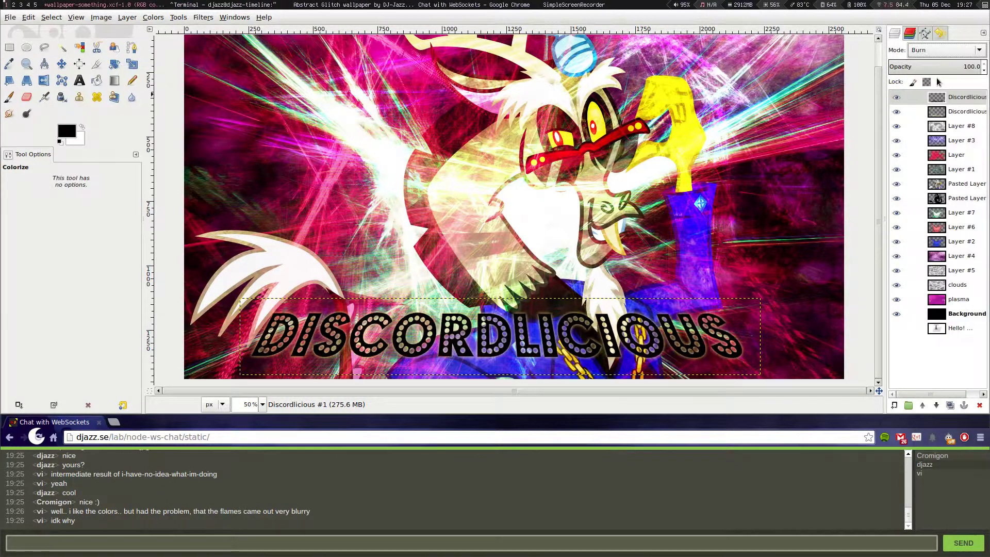
click(178, 17)
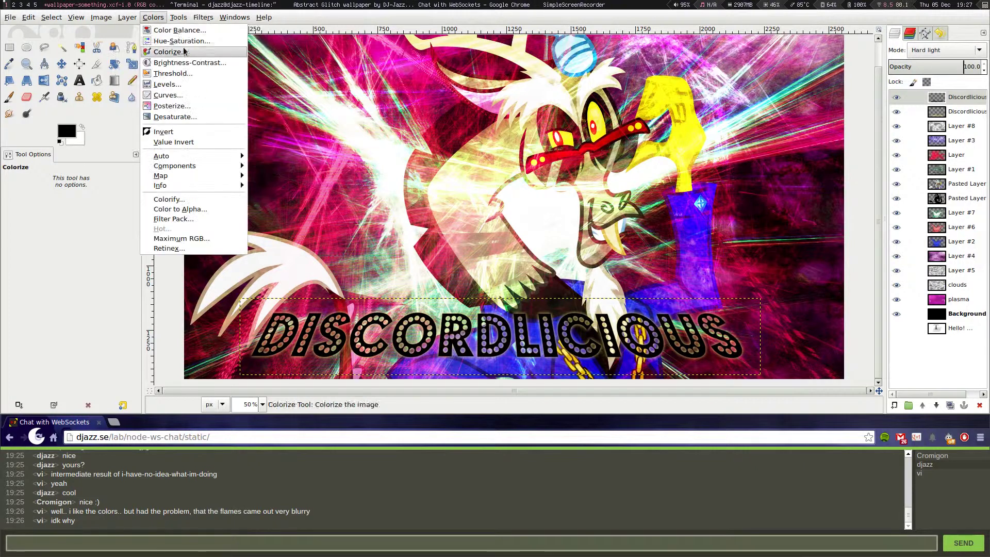
click(171, 52)
double_click(213, 127)
drag(161, 154, 171, 154)
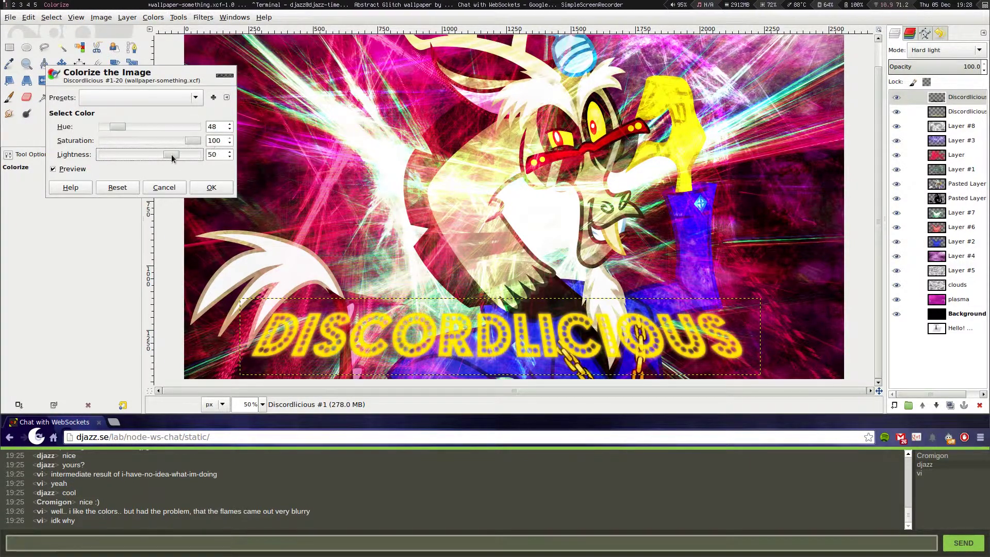
click(212, 187)
- Apply the Curve Bend distortion to a Discordlicious title layer
click(957, 97)
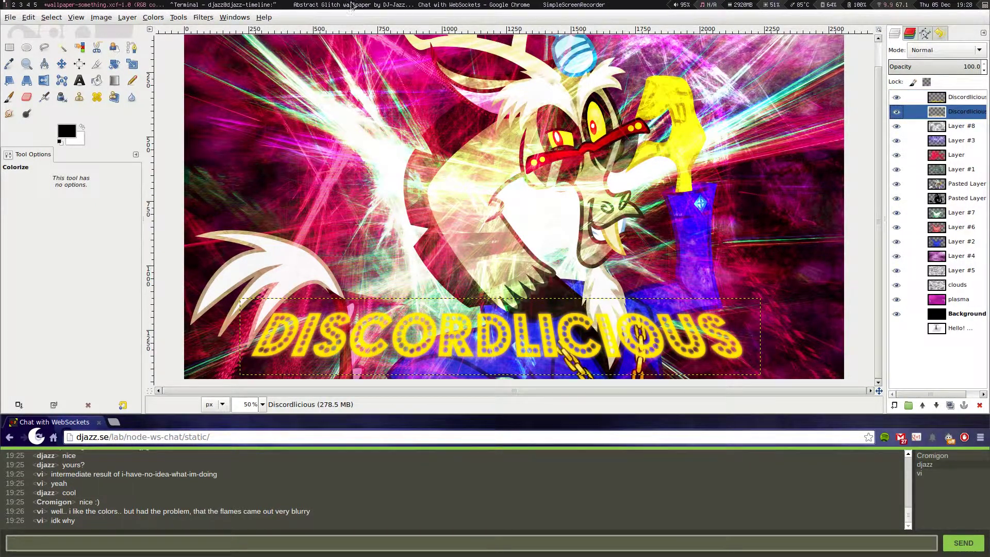
click(203, 18)
click(382, 117)
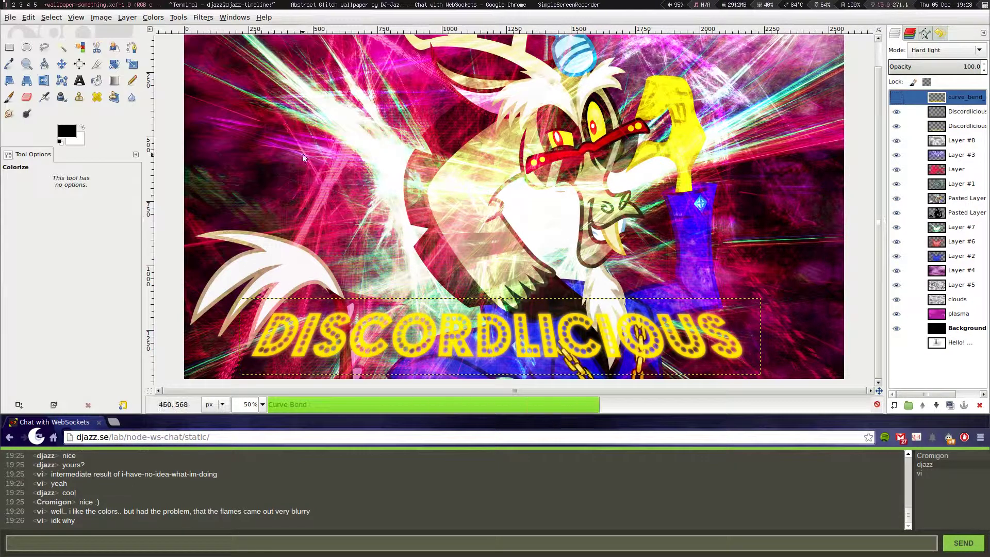
- Move the bent title up and right and render difference clouds over it
key(m)
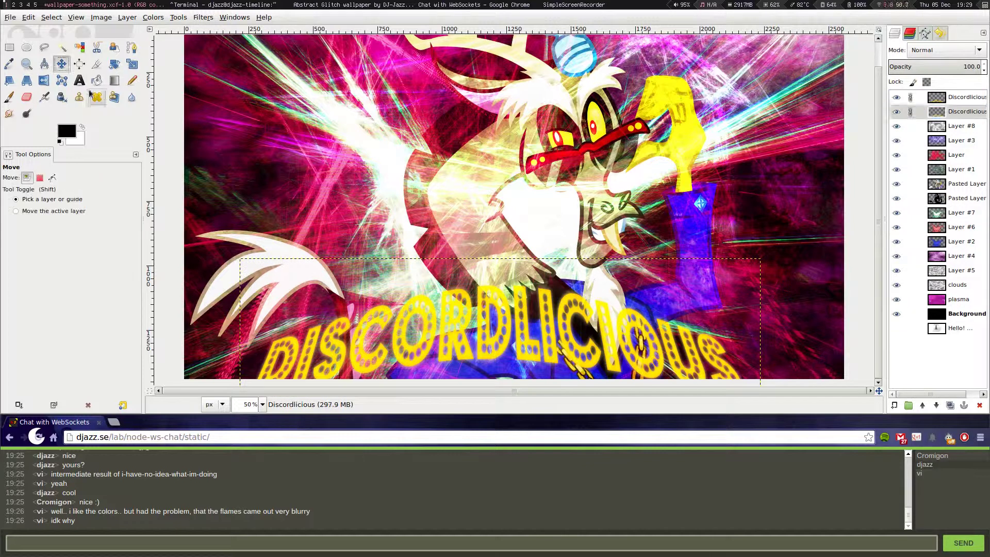
drag(483, 315, 496, 293)
click(203, 17)
click(407, 181)
click(233, 145)
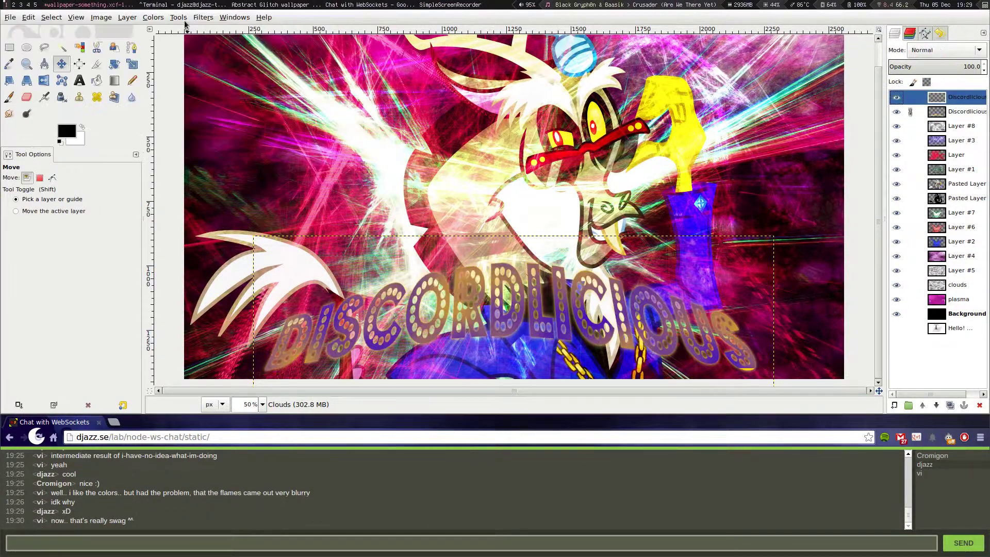
- Colorize the title yellow with adjusted lightness and nudge its brightness down slightly
click(153, 17)
click(170, 52)
drag(150, 155, 174, 161)
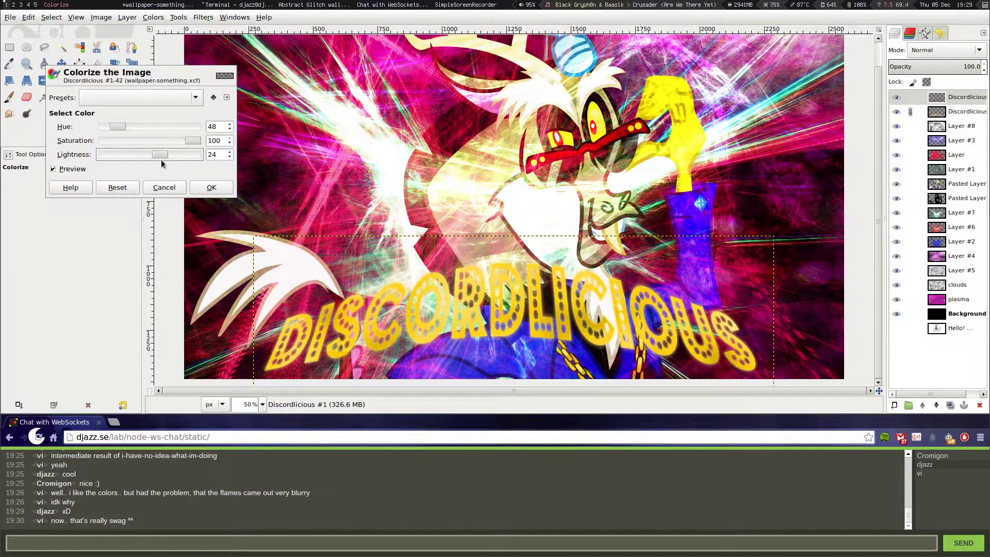
click(212, 187)
click(154, 17)
click(175, 63)
drag(475, 173, 472, 174)
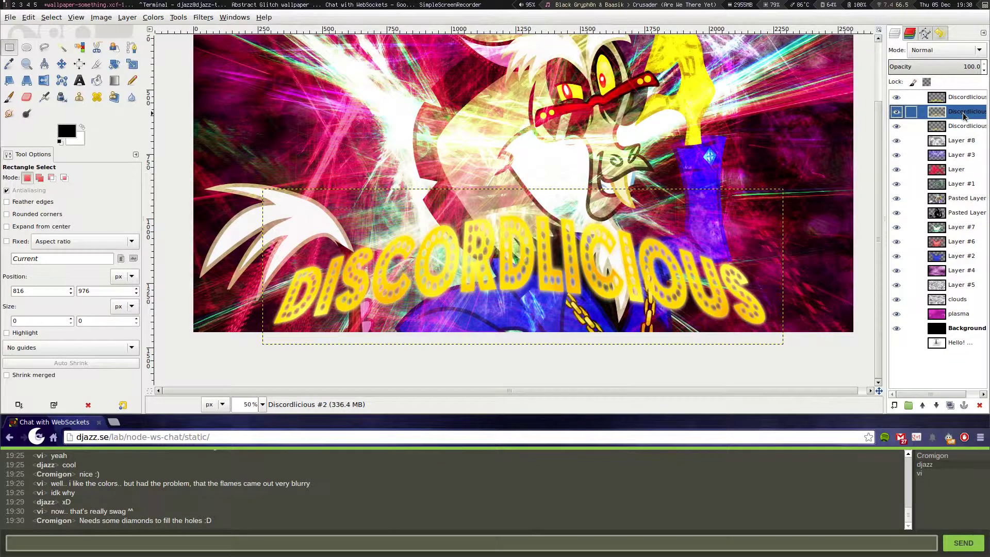
- Adjust Brightness-Contrast on the third Discordlicious layer and unhide the top one
click(963, 126)
click(153, 17)
click(175, 63)
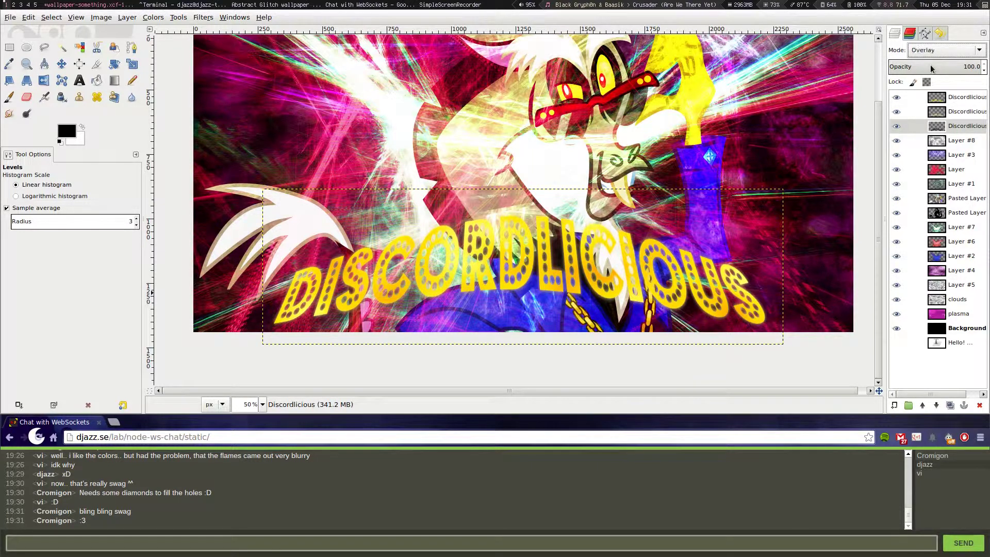
scroll(931, 52, up, 1)
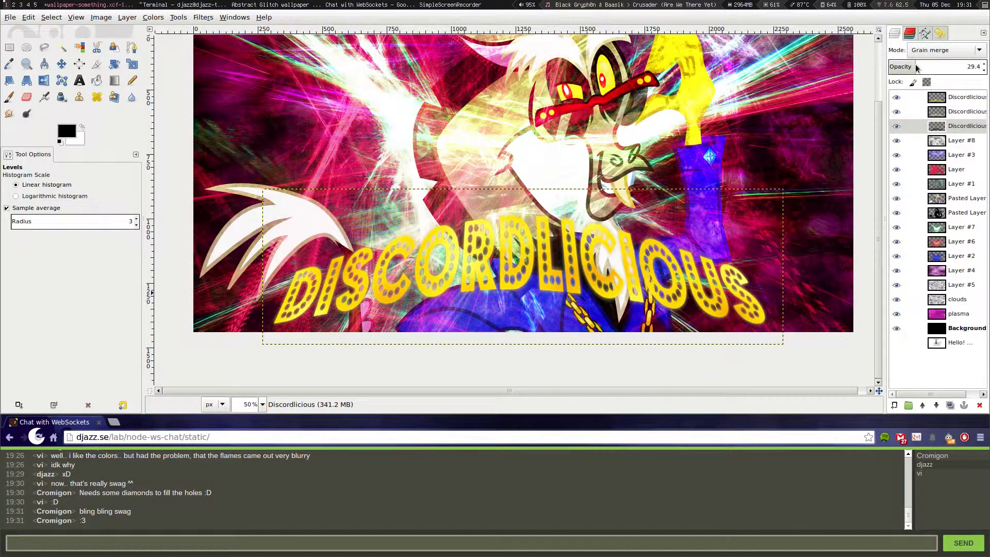
click(895, 98)
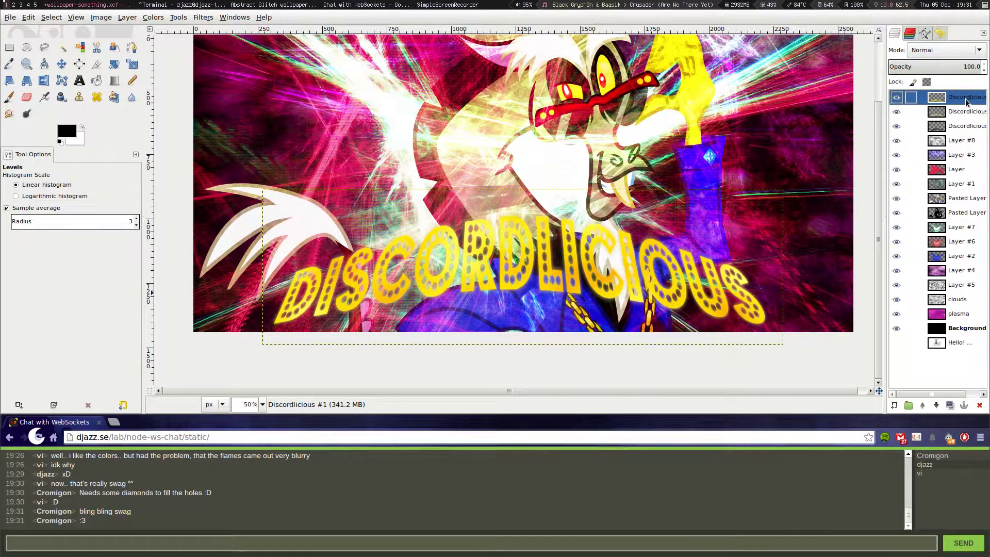
- Duplicate the title layer and rotate the copy about 2.91 degrees
key(ctrl+shift+d)
click(153, 18)
click(171, 72)
click(168, 196)
click(62, 63)
key(plus)
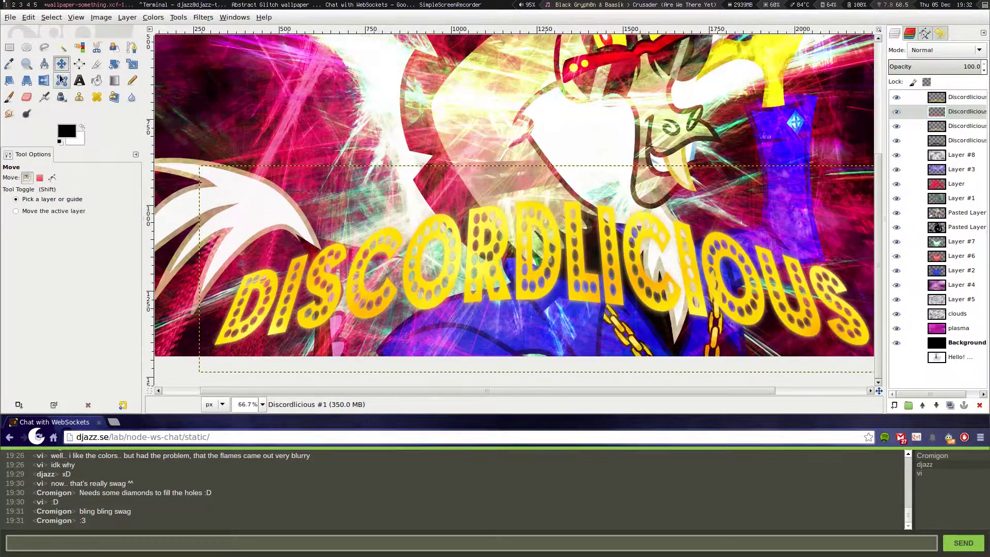
key(shift+r)
drag(554, 265, 549, 271)
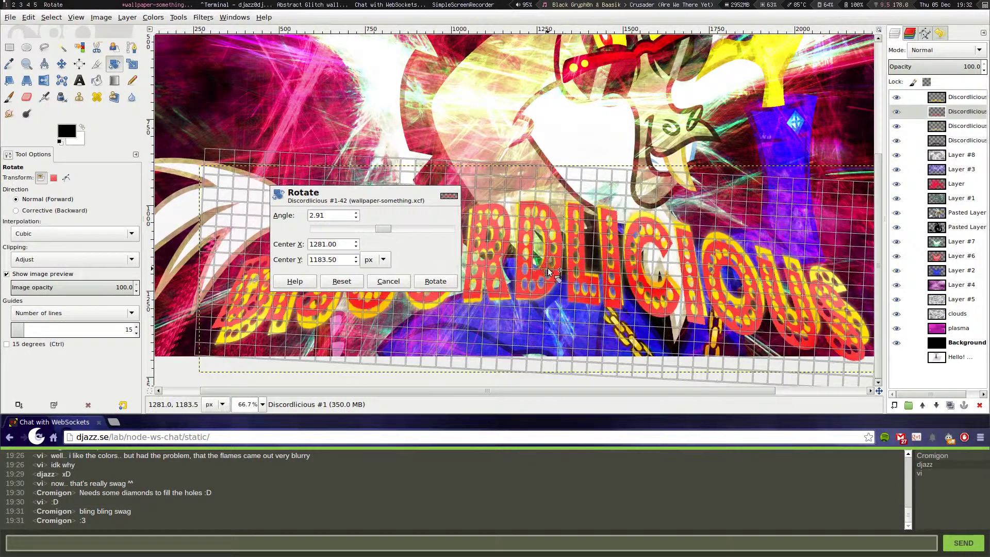
key(Return)
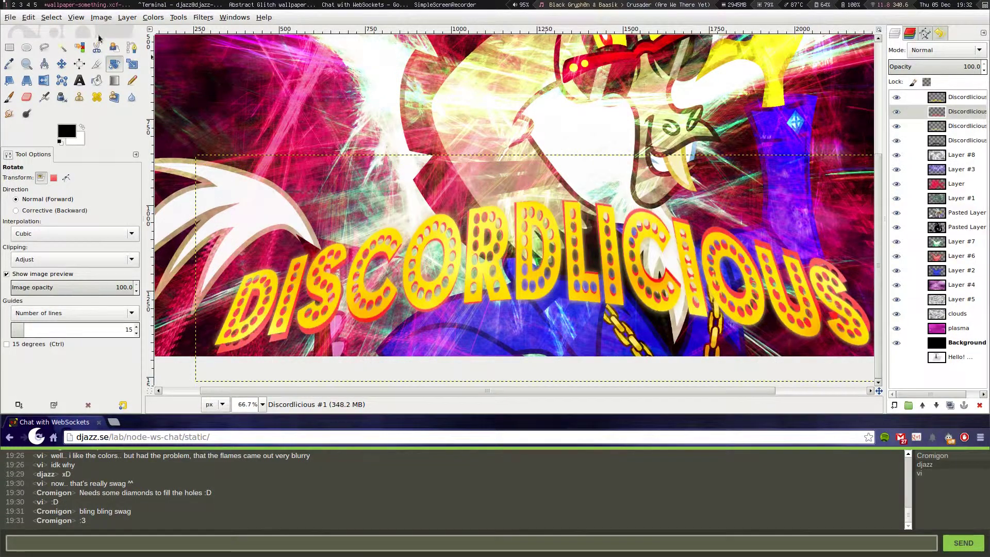
- Lower the rotated copy's opacity to about 59
key(m)
scroll(946, 50, down, 8)
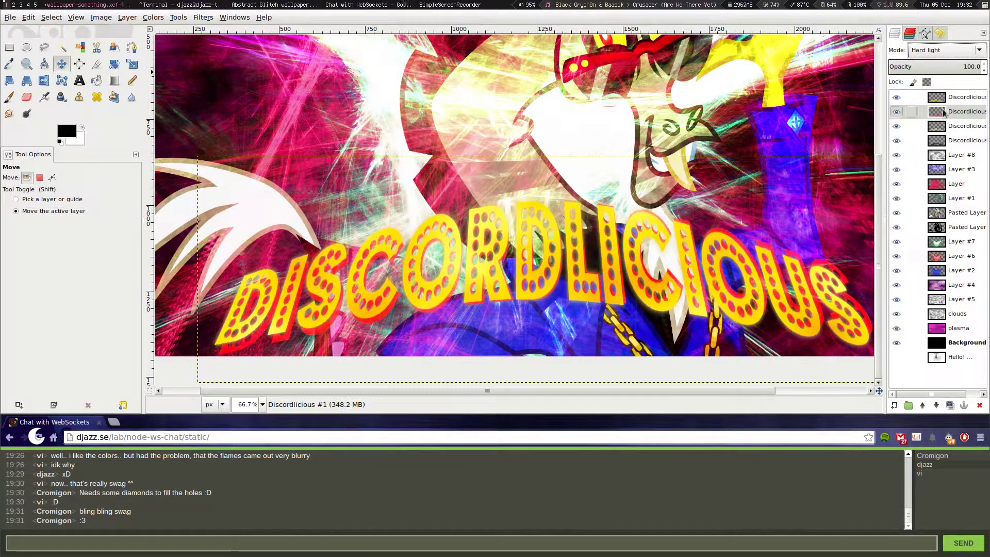
scroll(943, 50, down, 5)
scroll(944, 50, up, 2)
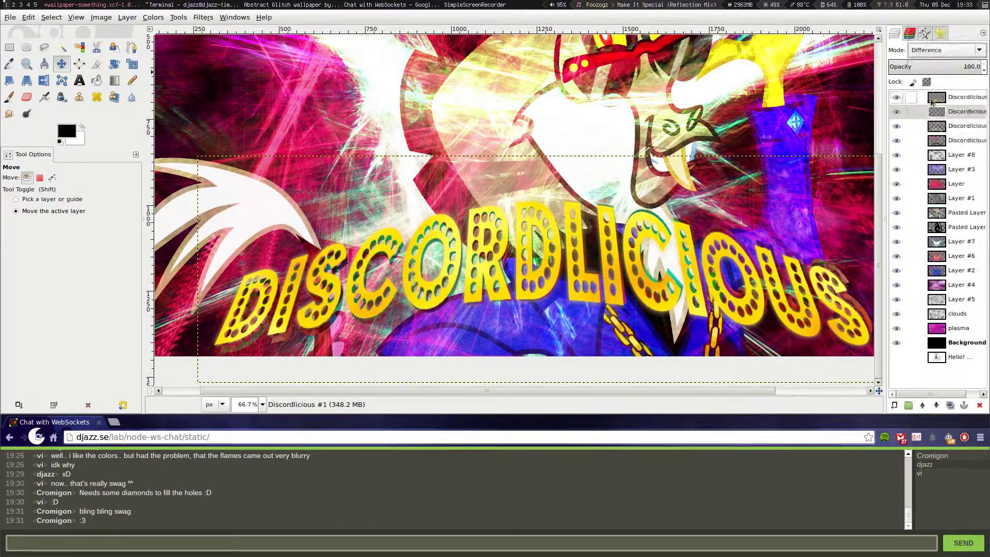
click(943, 67)
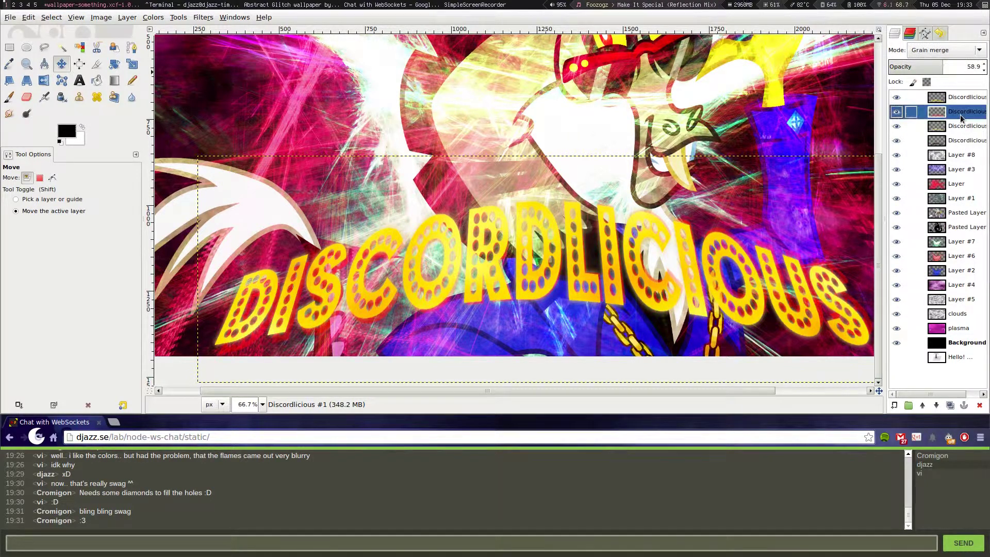
- Duplicate the rotated title and tint the new copy blue (hue 201)
key(shift+ctrl+d)
click(153, 17)
click(155, 49)
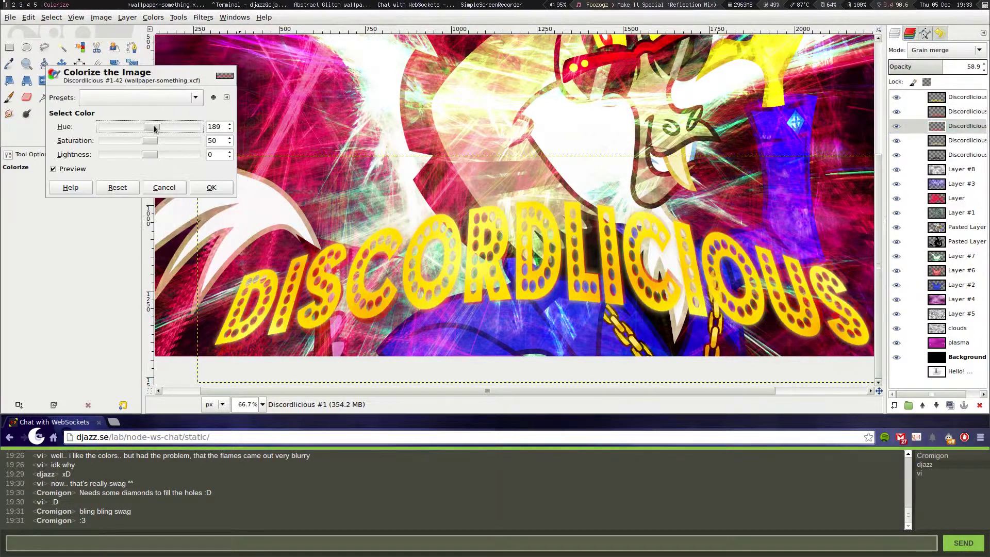
click(208, 187)
- Rotate the blue copy 2.22 degrees and apply a hue-saturation adjustment
key(m)
key(shift+r)
drag(356, 203, 359, 194)
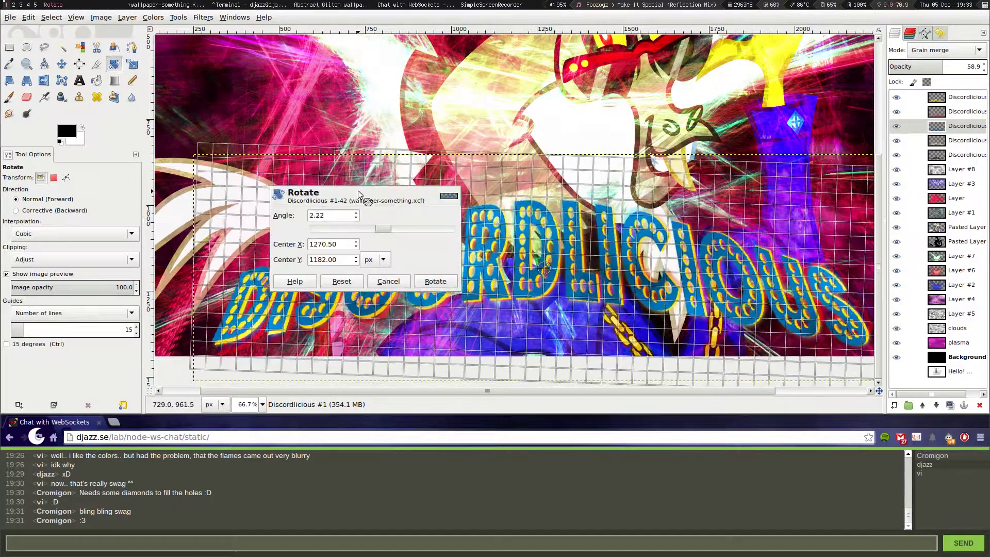
click(435, 281)
click(153, 17)
click(155, 38)
key(Return)
- Raise the top DISCORDLICIOUS title layer's brightness to 46 with Brightness-Contrast
key(r)
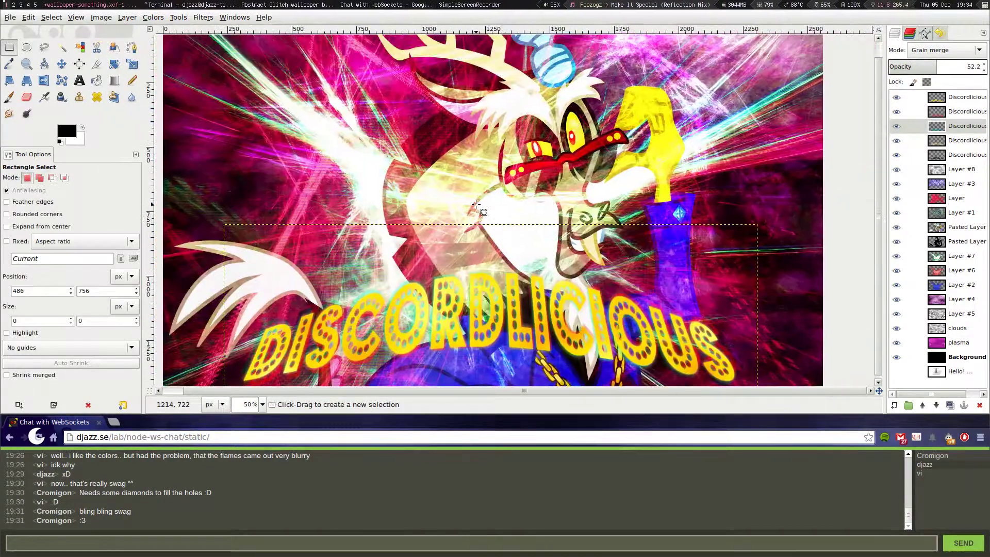
click(963, 98)
key(alt+c)
key(b)
drag(474, 170, 485, 176)
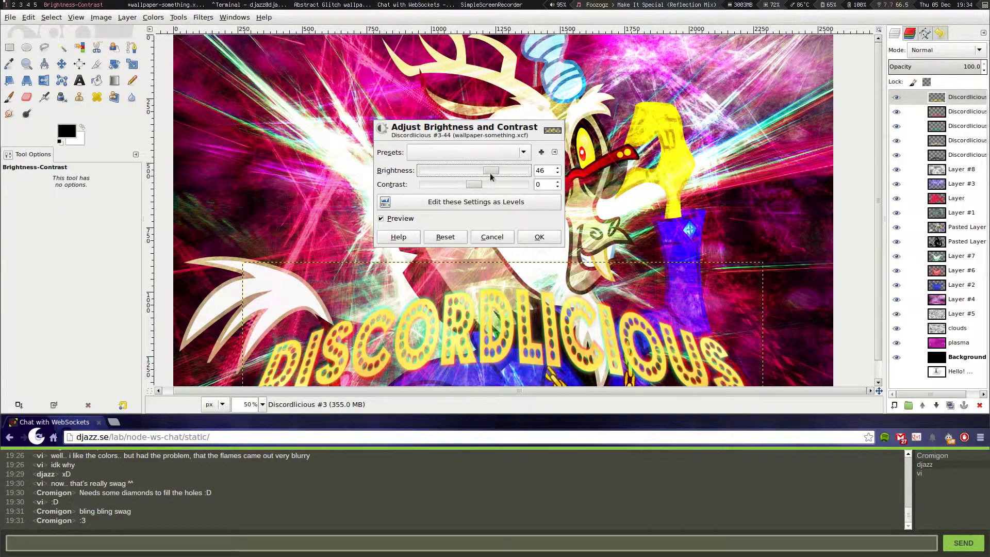
key(Return)
- Move Layer #8 to the top of the layer stack
scroll(571, 168, down, 2)
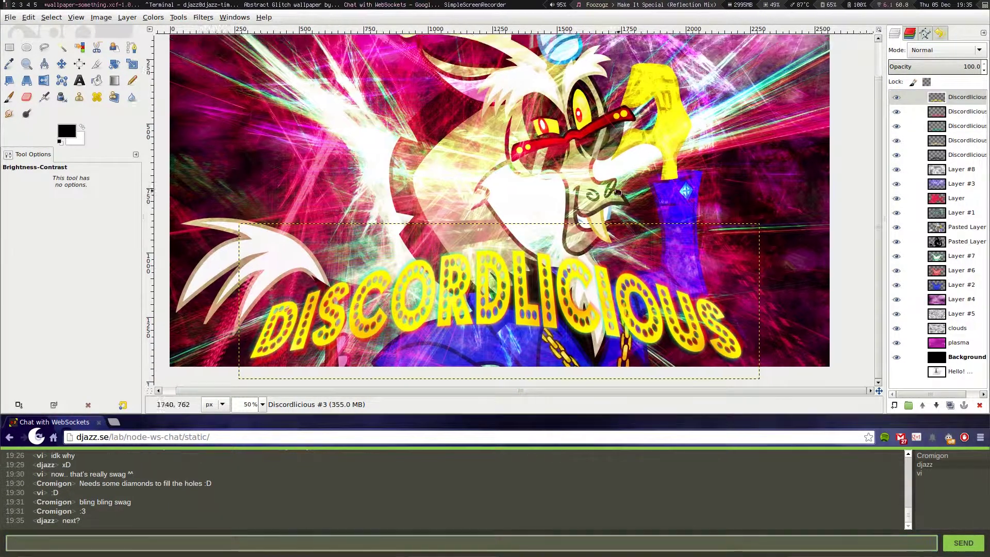
scroll(670, 232, up, 1)
click(962, 169)
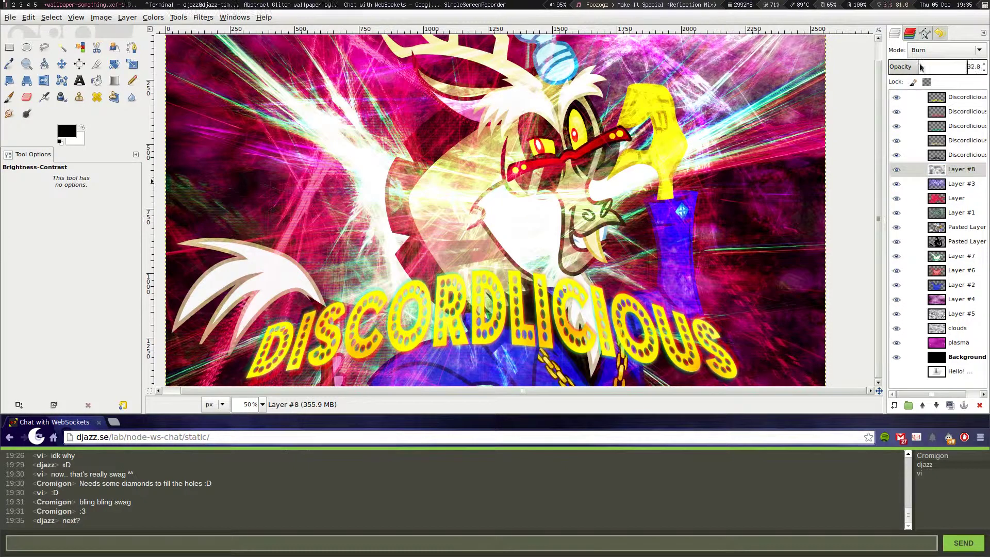
drag(965, 171, 962, 98)
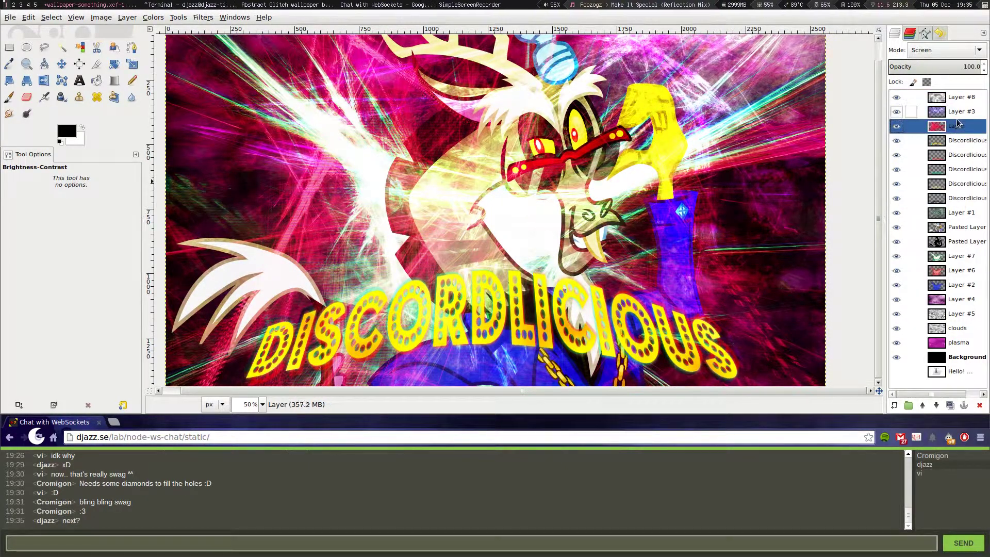
- Select Layer #1, send a few short chat messages ('point') and return to the image
click(962, 213)
click(170, 542)
text(nethat's the pount)
key(Return)
text(point)
key(Return)
text(DASASDASSFSDGD)
key(Return)
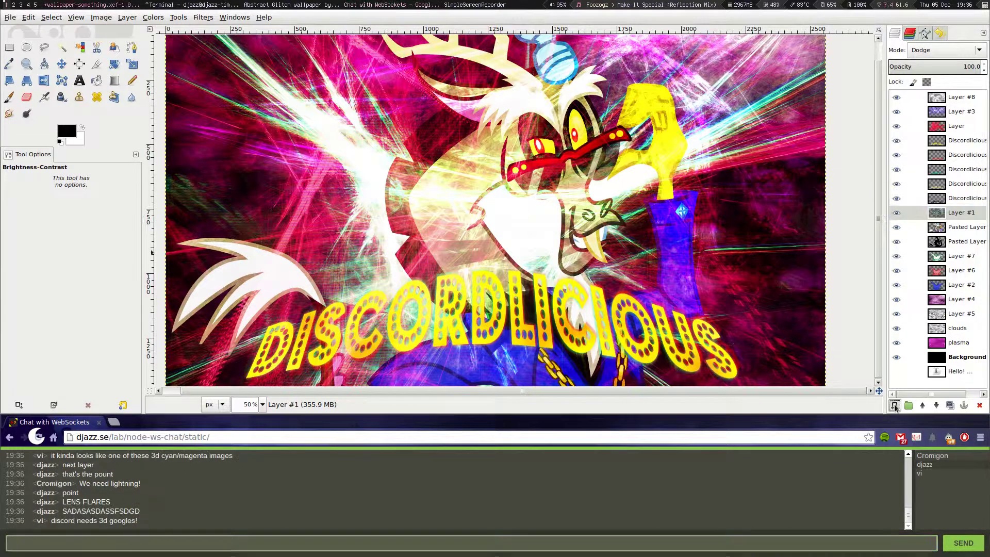
shift+click(894, 405)
- Add a new layer, fill it black and render a lens flare on it
key(shift+b)
click(196, 41)
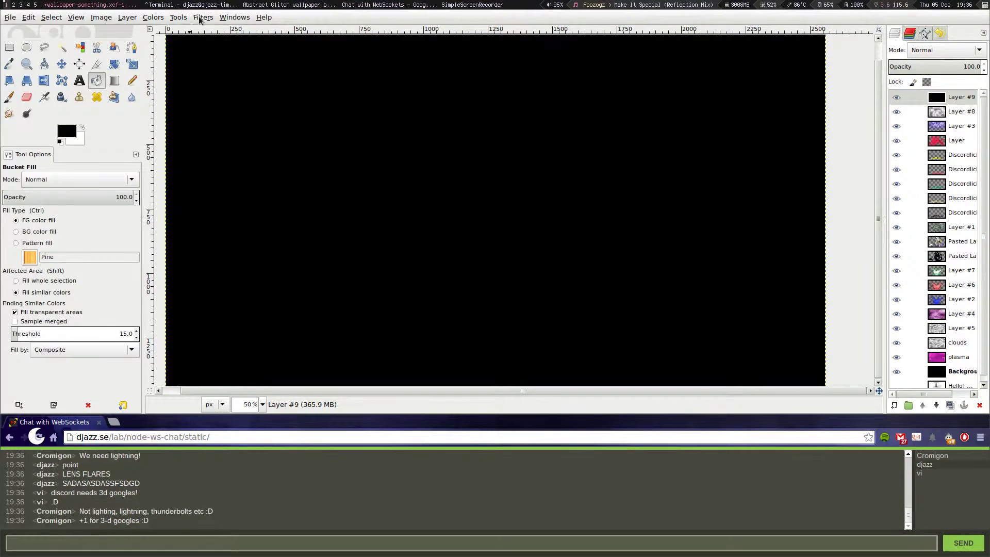
click(204, 17)
click(397, 115)
key(Return)
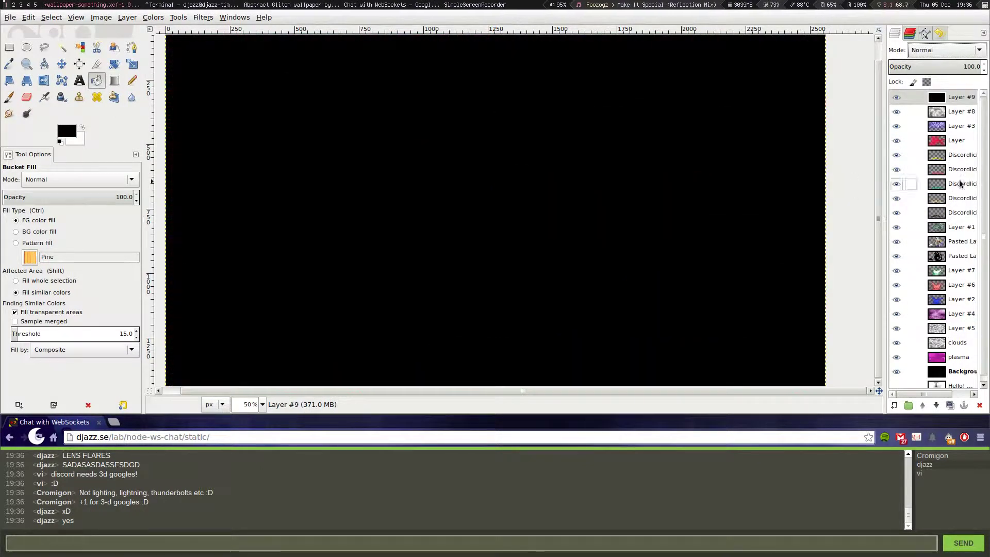
- Re-render the lens flare with its centre repositioned on the character
click(960, 241)
click(896, 97)
key(ctrl+shift+f)
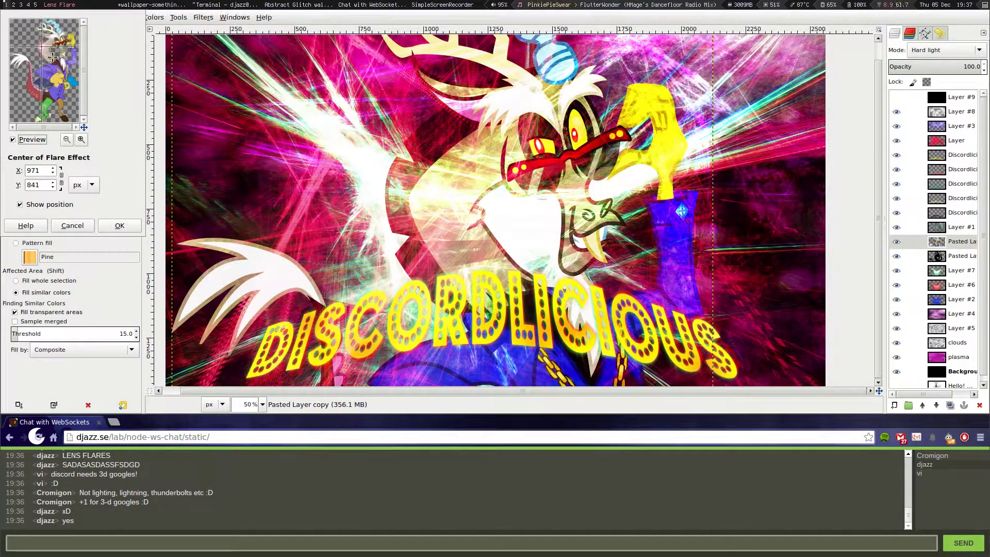
click(81, 139)
click(25, 31)
click(120, 226)
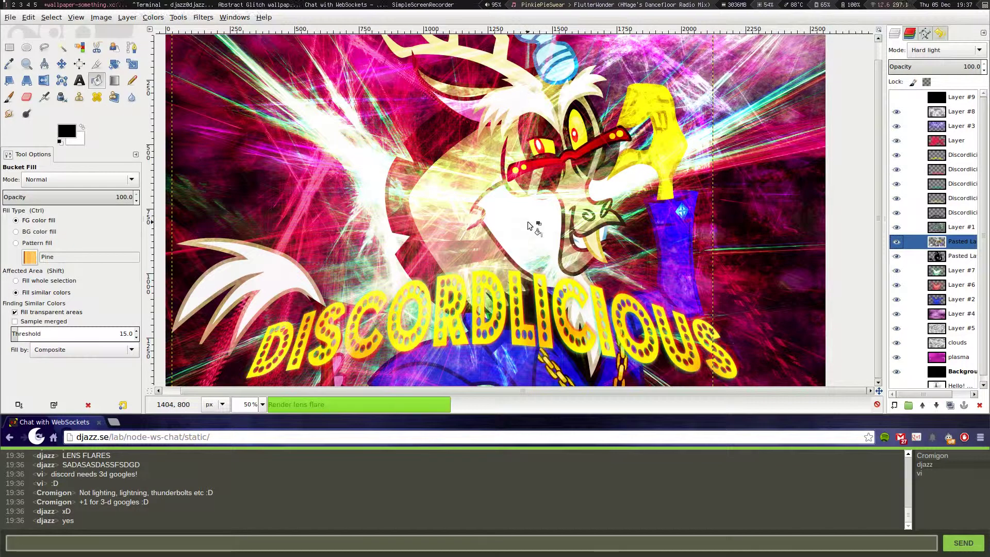
- Show flare Layer #9 and set it to Lighten only at about 57 opacity
click(896, 97)
click(959, 97)
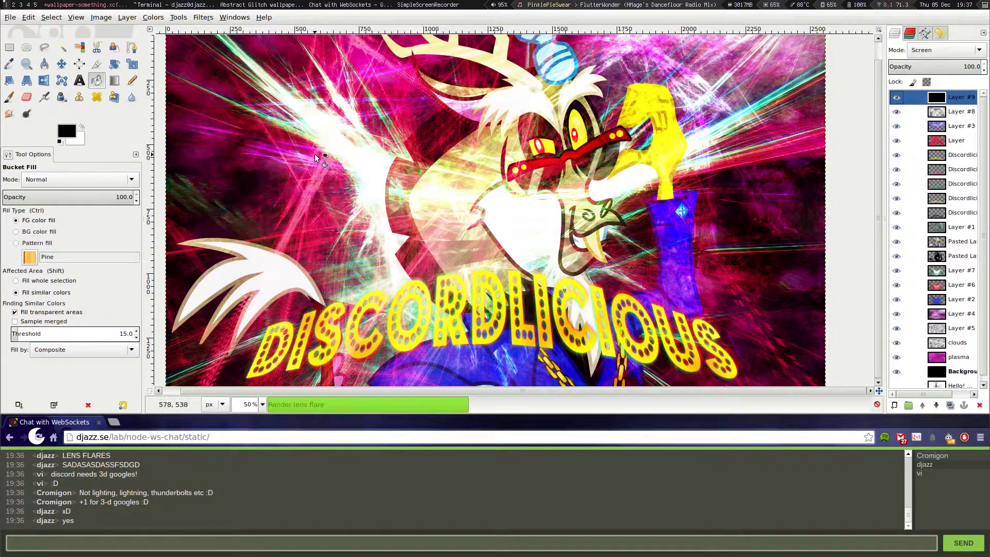
scroll(941, 50, down, 6)
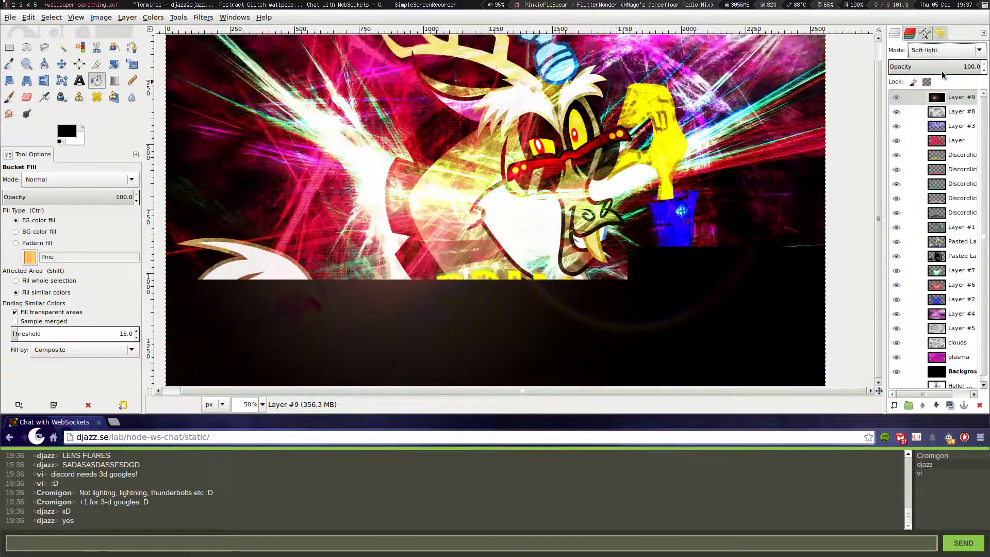
scroll(942, 50, down, 6)
click(936, 63)
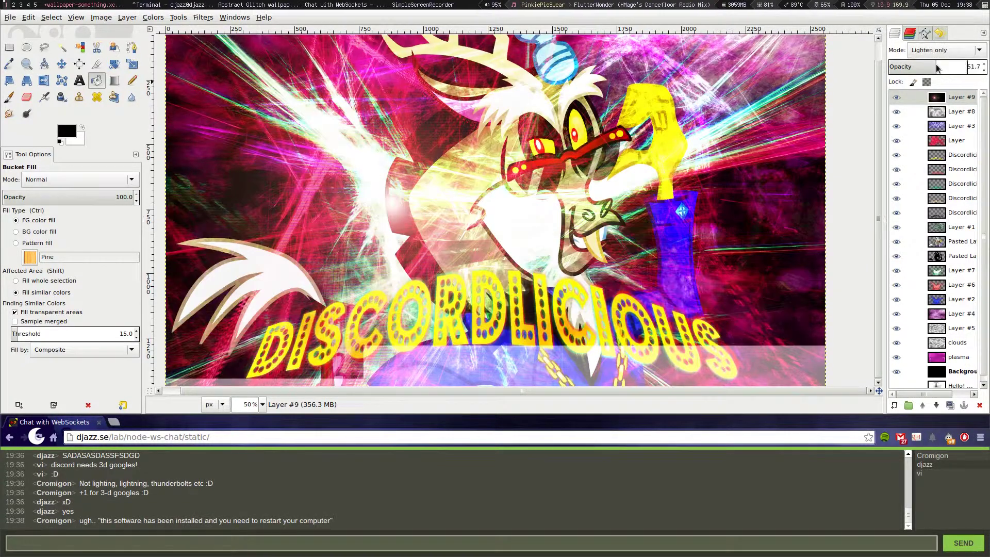
- Create a new transparent Layer #10 and select it
click(894, 406)
key(Return)
click(941, 67)
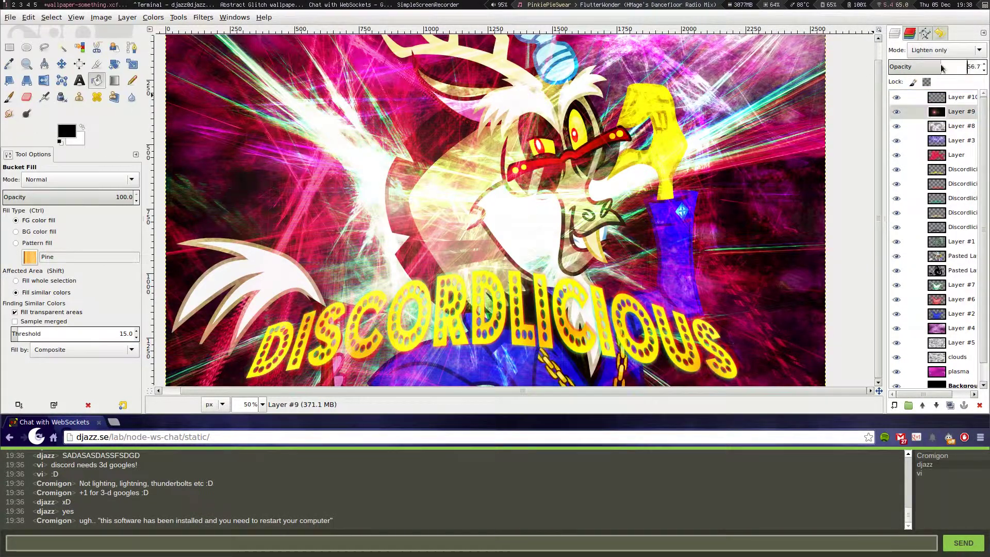
click(950, 95)
- Hide Layer #9, select the Pasted Layer copy and zoom to 200% on the glasses
click(897, 111)
click(203, 17)
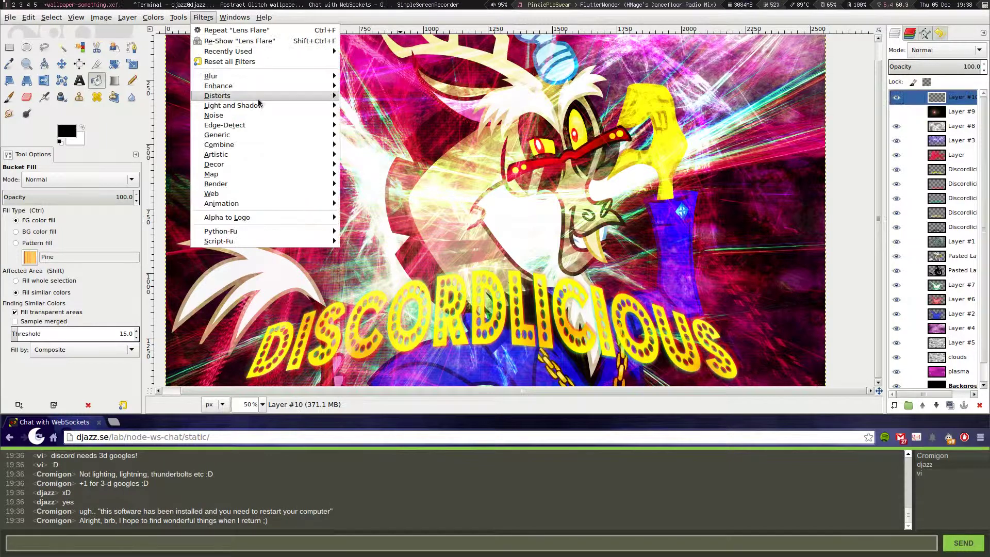
click(221, 104)
click(299, 149)
click(210, 349)
click(954, 255)
key(2)
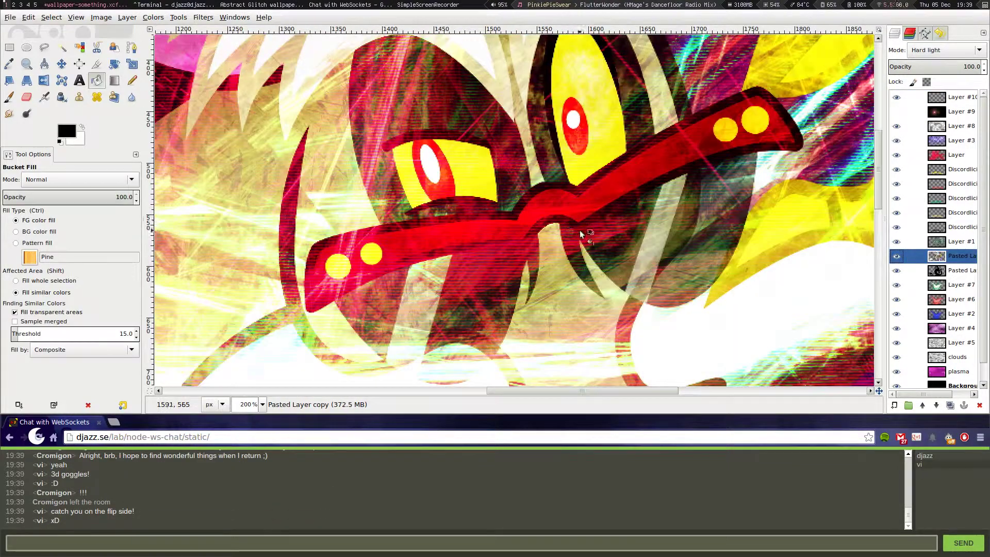
key(b)
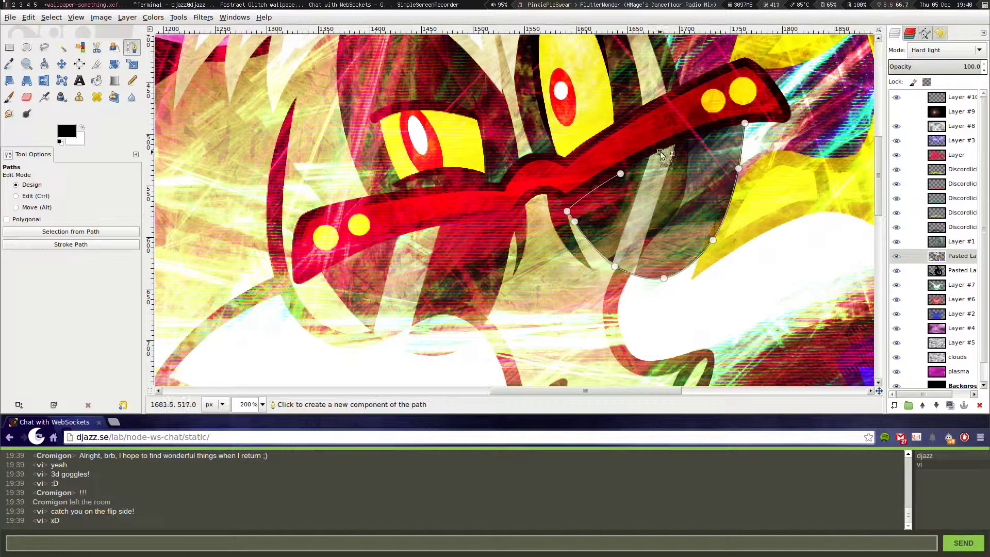
- Outline the right lens with a path, undoing a premature hue adjustment
key(alt+c)
key(Return)
key(alt+e)
key(Escape)
key(alt+e)
key(Escape)
click(924, 33)
right_click(909, 66)
click(910, 75)
key(alt+e)
key(Escape)
- Turn the lens path into a selection and colorize it cyan (hue 180, saturation 36)
key(shift+v)
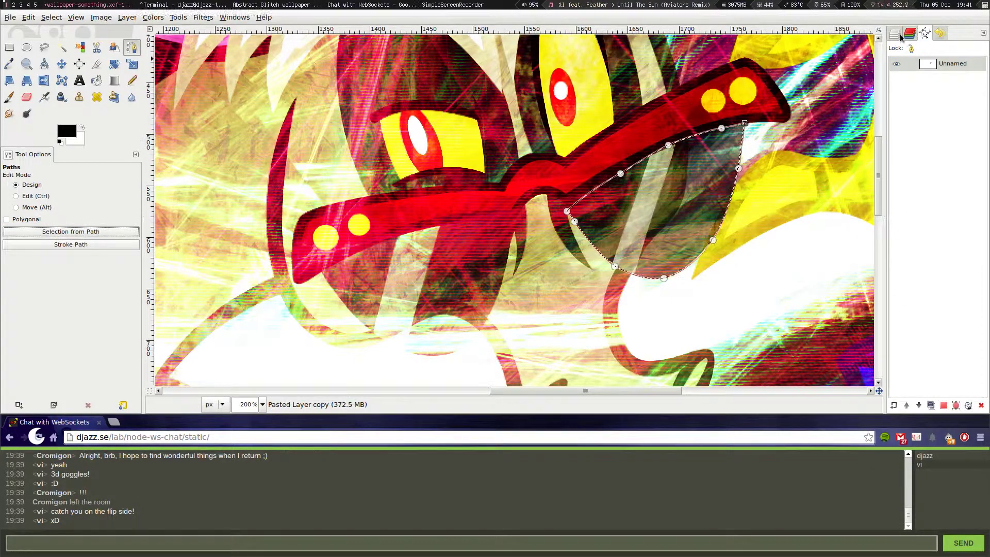
key(ctrl+l)
key(alt+c)
key(Return)
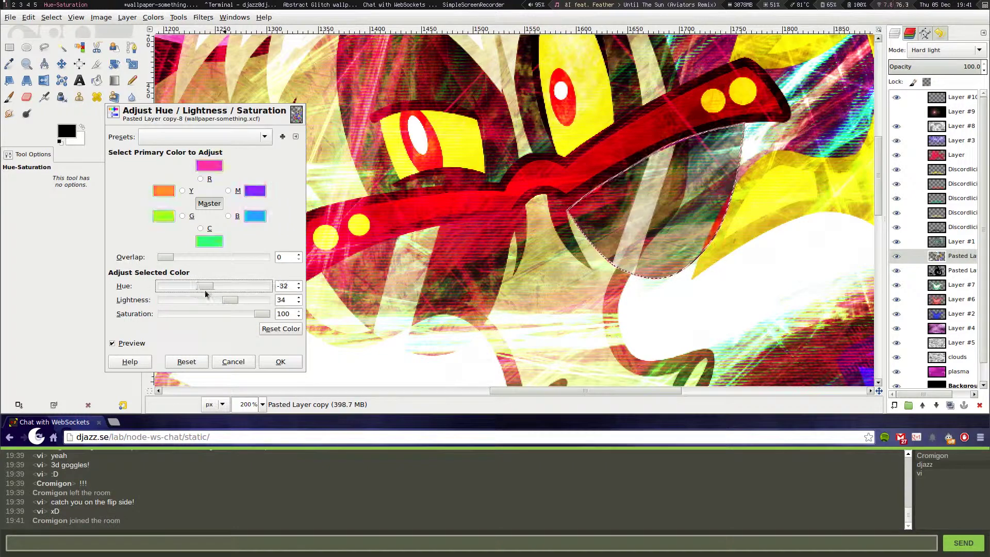
click(233, 362)
key(alt+c)
click(183, 53)
mouse_move(144, 127)
mouse_down()
mouse_move(192, 128)
mouse_move(147, 128)
mouse_move(153, 155)
mouse_up()
key(Return)
key(r)
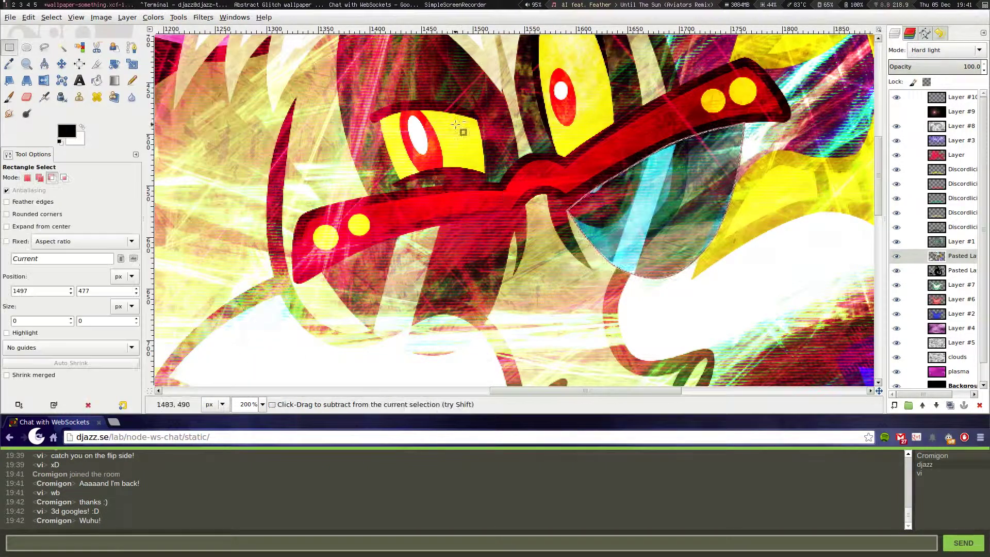
scroll(854, 283, up, 1)
scroll(853, 282, down, 4)
scroll(853, 283, up, 4)
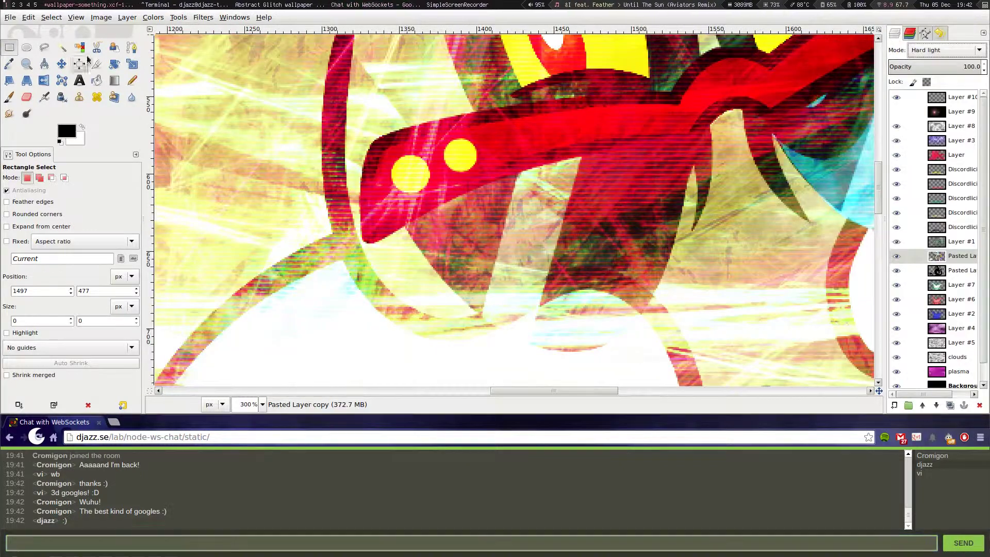
- Outline the first lens and tint it pink with Colorize at hue 330, then deselect
key(b)
click(406, 225)
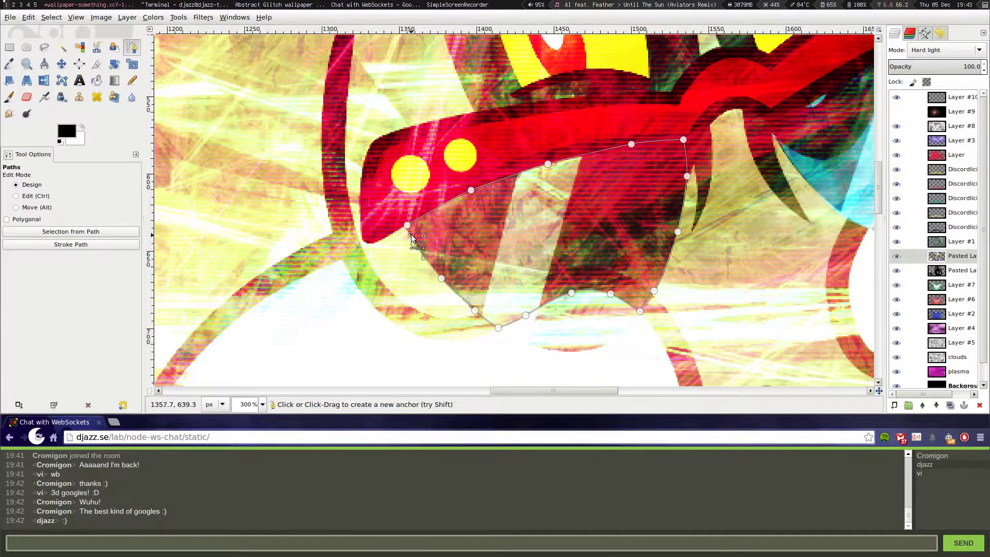
click(110, 230)
drag(138, 141, 188, 133)
scroll(602, 201, right, 3)
ctrl+scroll(602, 201, down, 3)
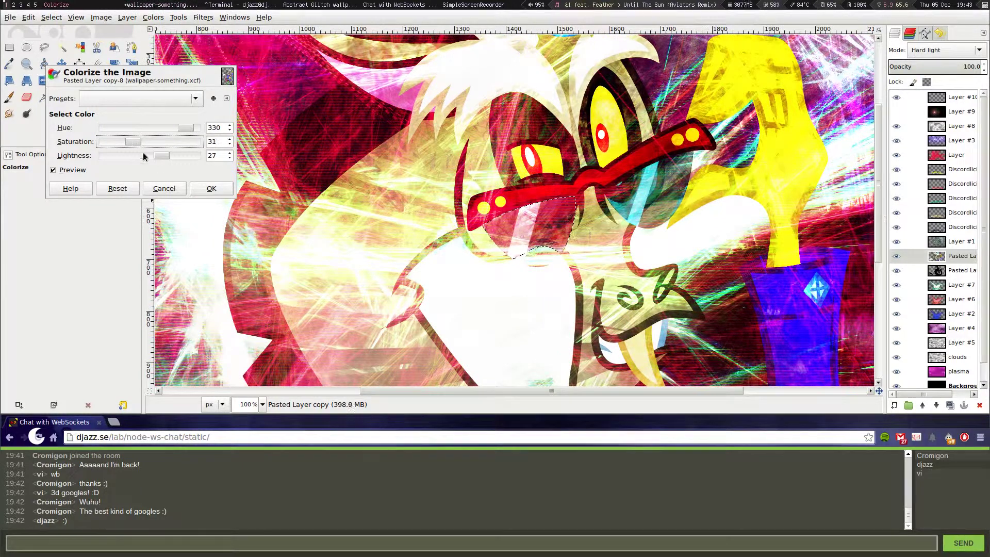
click(211, 188)
key(r)
key(shift+ctrl+j)
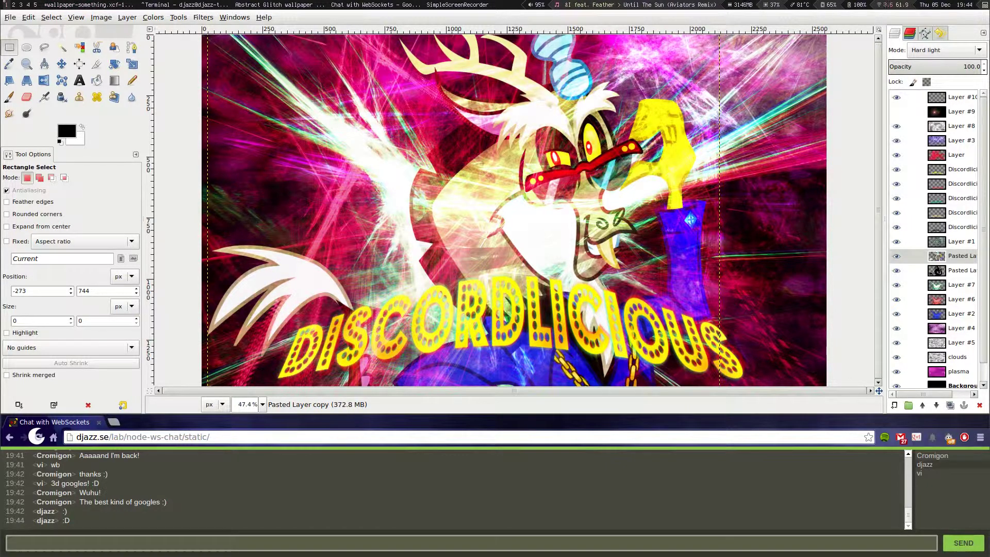
- Outline the second lens and colorize it pink at hue 330, saturation 45
scroll(559, 243, up, 4)
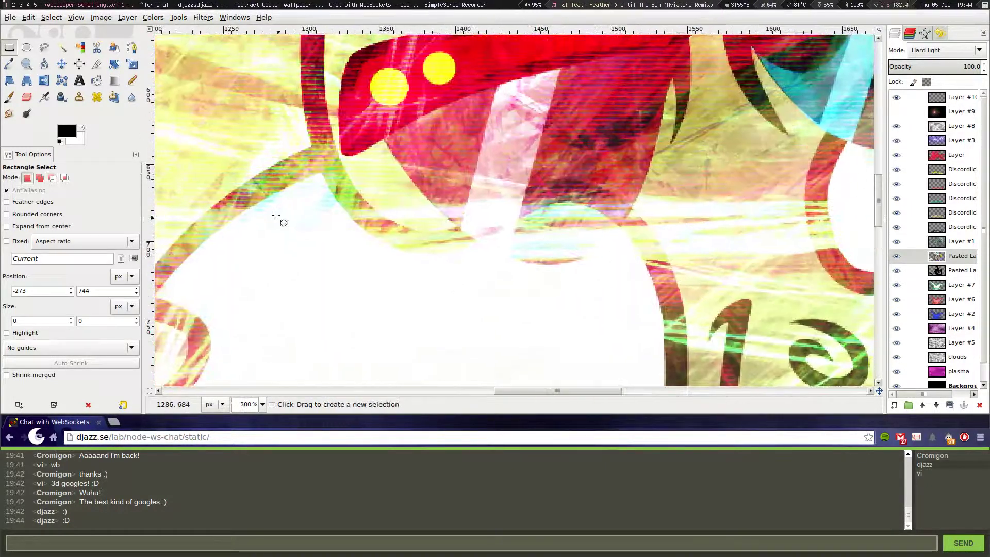
click(940, 34)
key(b)
scroll(844, 176, up, 2)
click(894, 33)
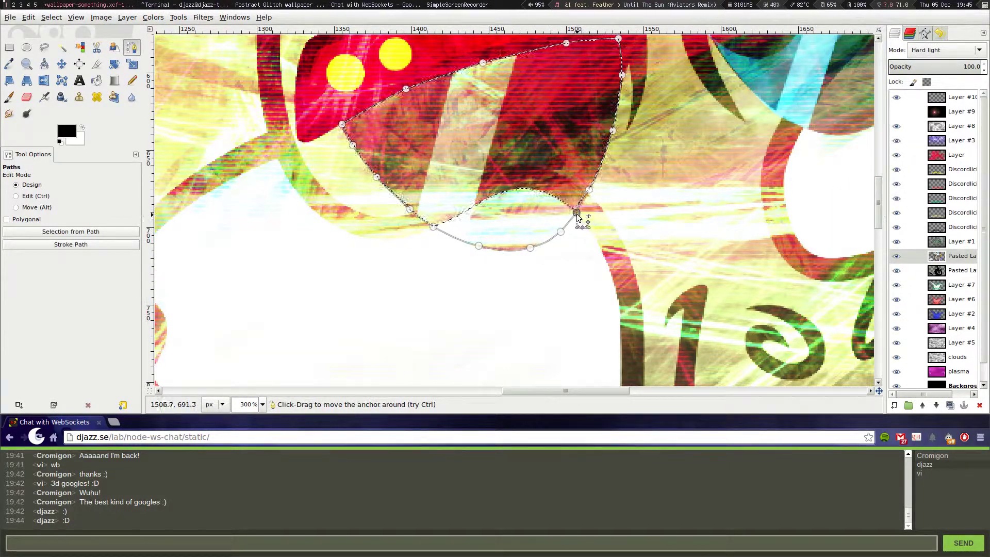
key(shift+v)
key(2)
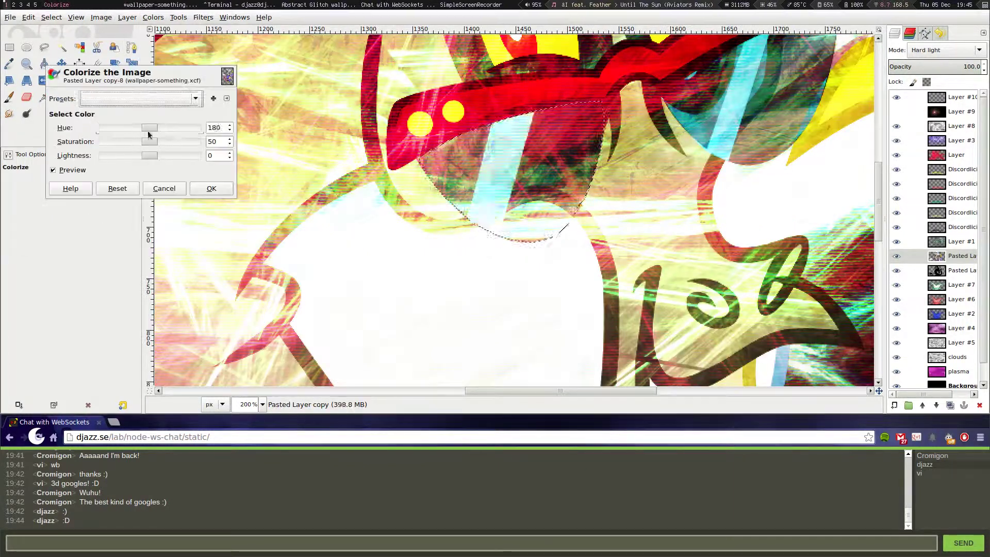
mouse_move(152, 142)
mouse_down()
mouse_move(143, 148)
mouse_move(157, 148)
mouse_move(155, 159)
mouse_move(145, 143)
mouse_move(182, 132)
mouse_up()
scroll(516, 206, up, 2)
scroll(515, 207, right, 2)
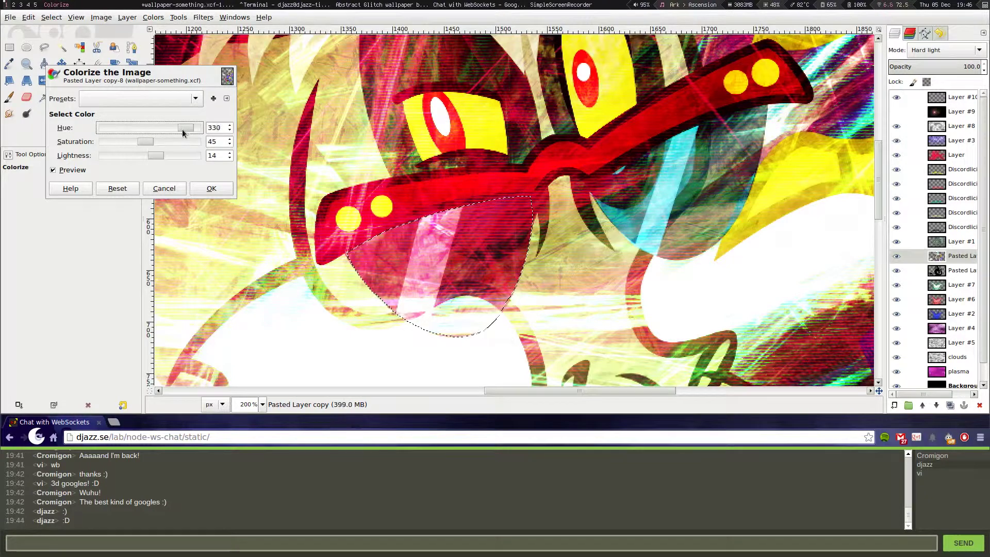
key(Return)
key(r)
key(shift+ctrl+j)
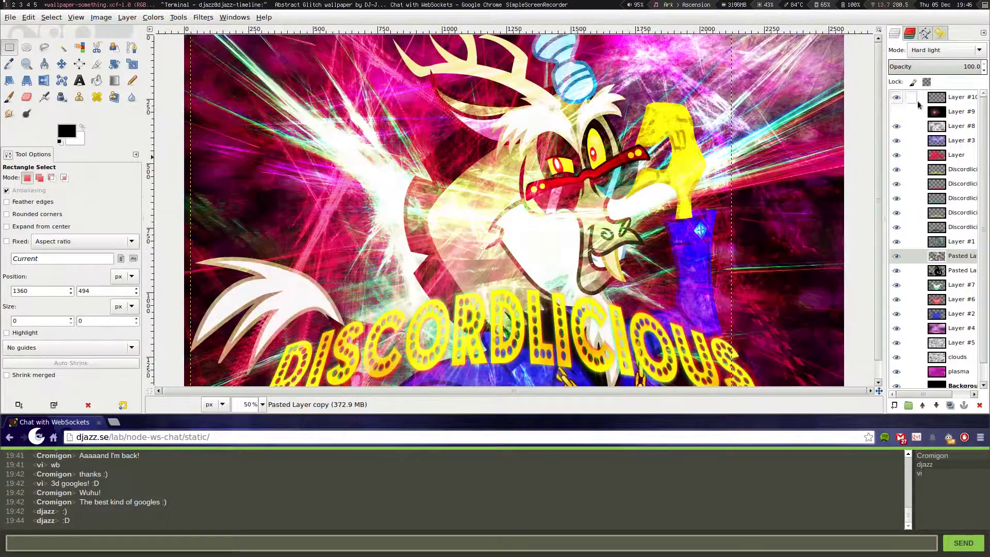
- Apply a lens flare to a DISCORDLICIOUS title layer and send a 'hmm' chat message
click(917, 112)
key(Page_Down)
key(Page_Down)
key(Page_Down)
click(203, 17)
click(361, 88)
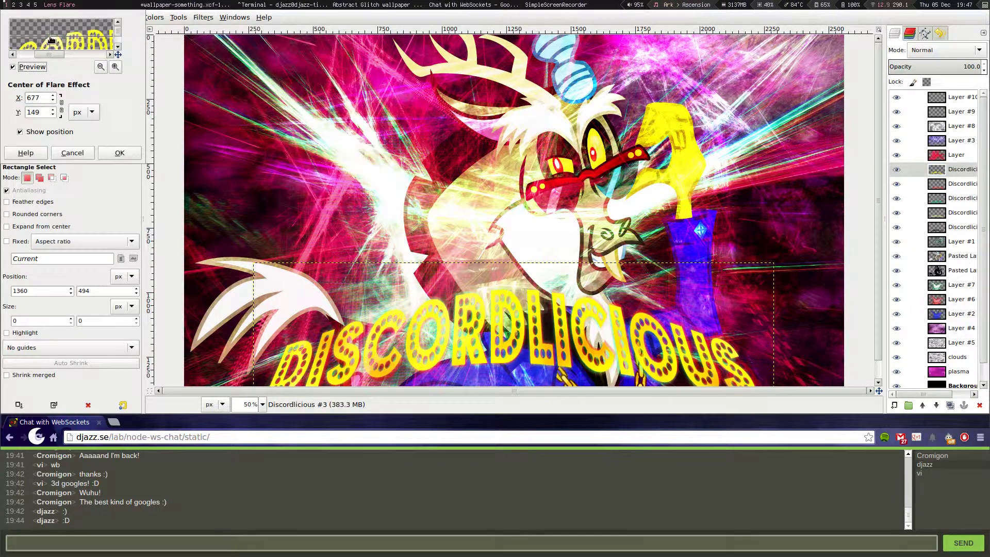
key(Escape)
click(546, 166)
key(Page_Up)
key(Page_Up)
key(Page_Up)
key(shift+b)
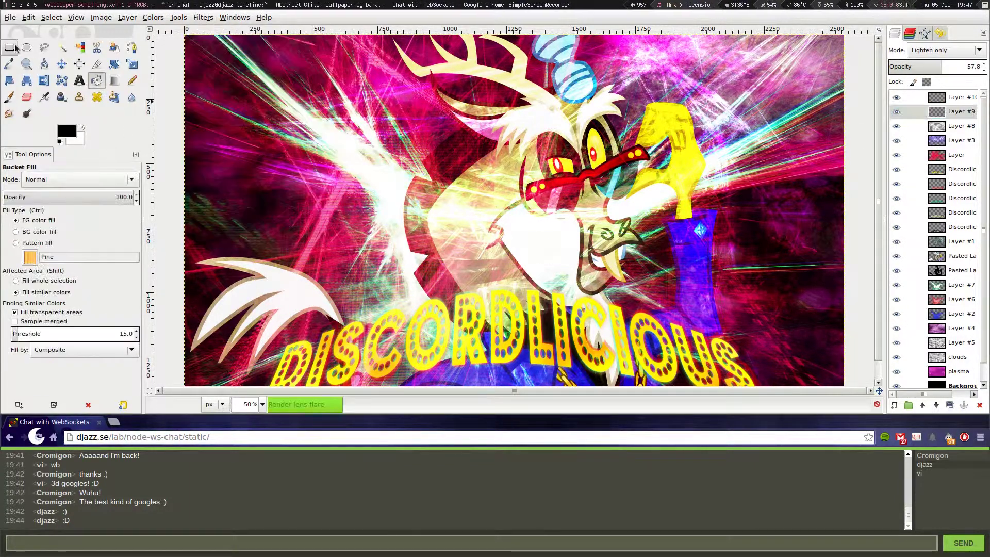
click(15, 48)
scroll(361, 242, down, 1)
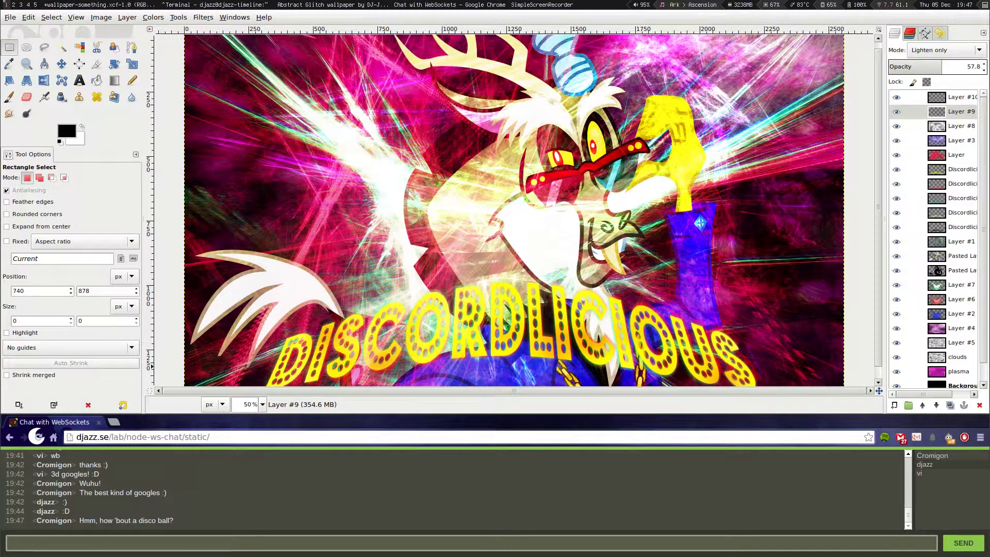
text(hmm)
key(Return)
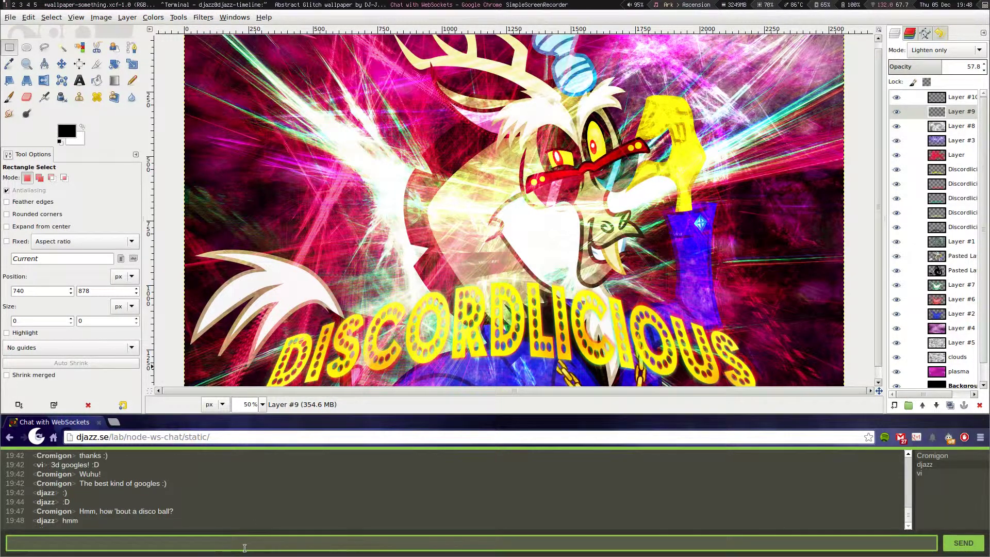
- Open and import discoball-image.eps as a separate image and fit it in view
click(10, 17)
key(Escape)
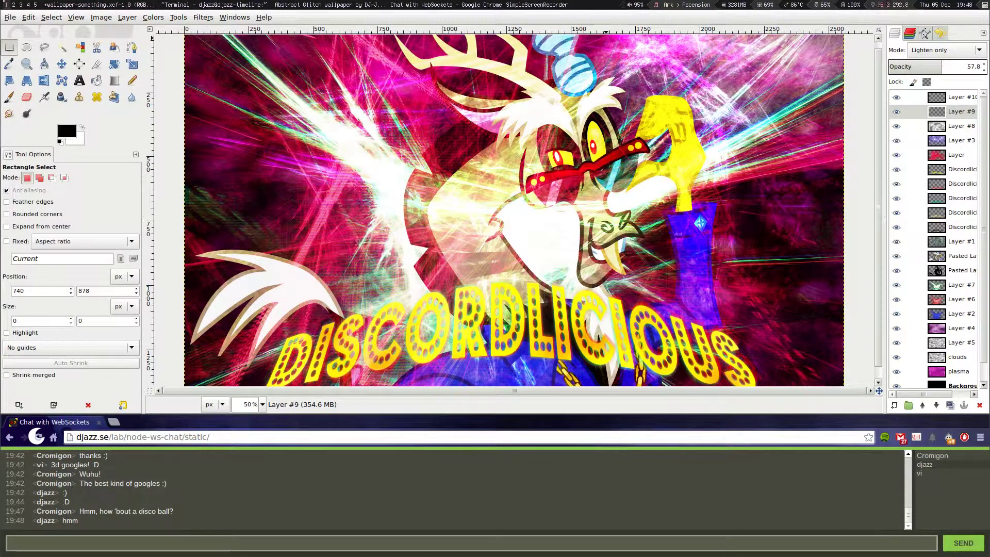
key(ctrl+o)
text(discob)
key(Return)
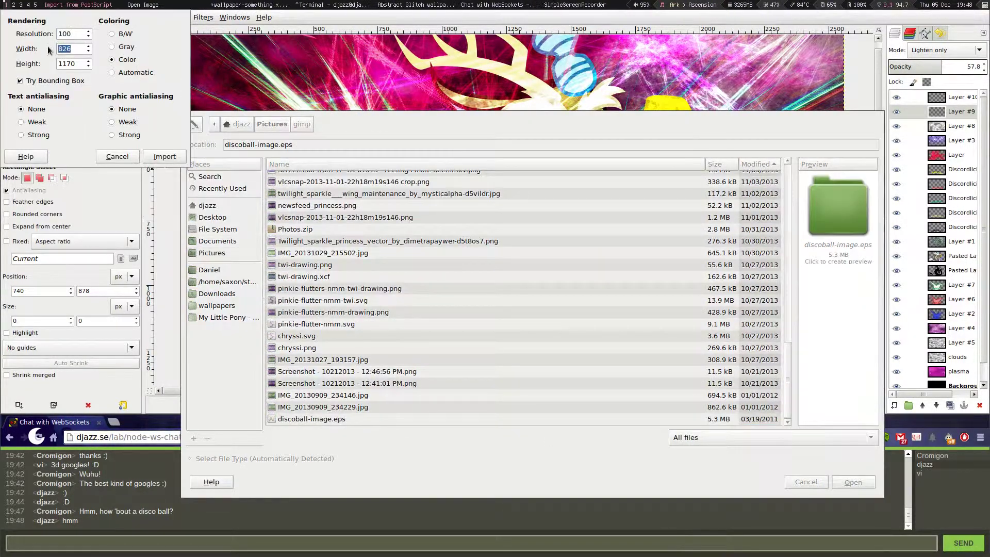
click(164, 156)
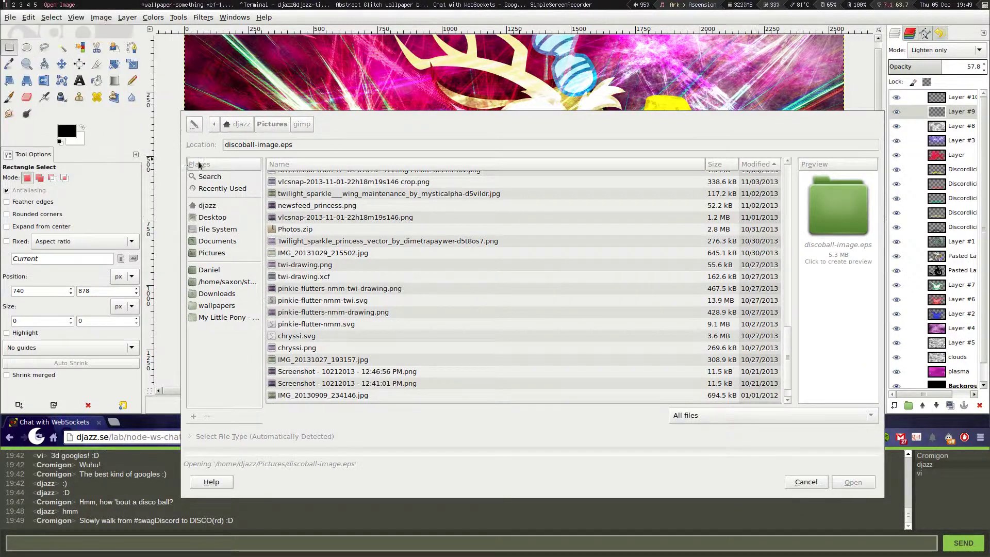
key(u)
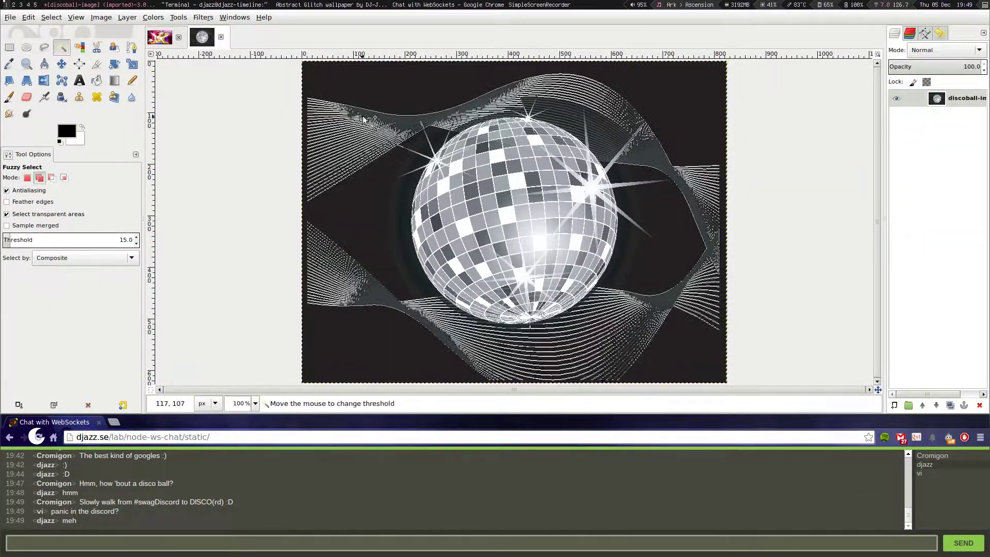
key(3)
key(shift+ctrl+j)
- Try removing the disco ball's black background with a layer mask and Fuzzy Select
right_click(959, 98)
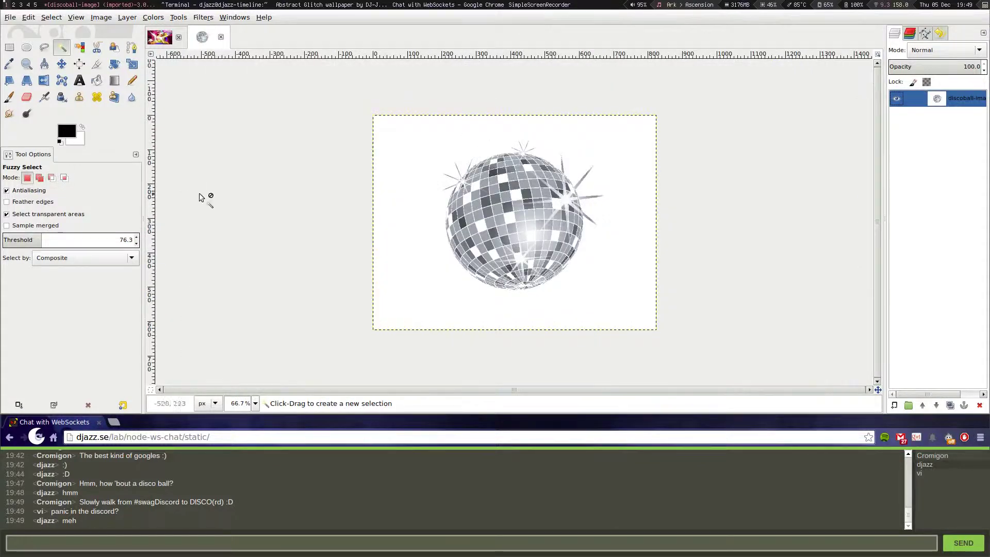
click(980, 87)
right_click(954, 98)
key(Escape)
key(Escape)
drag(622, 144, 413, 214)
key(Delete)
- Reimport discoball-image.eps from recent files and close the duplicate copy unsaved
key(ctrl+z)
click(159, 37)
click(10, 17)
click(214, 85)
click(567, 347)
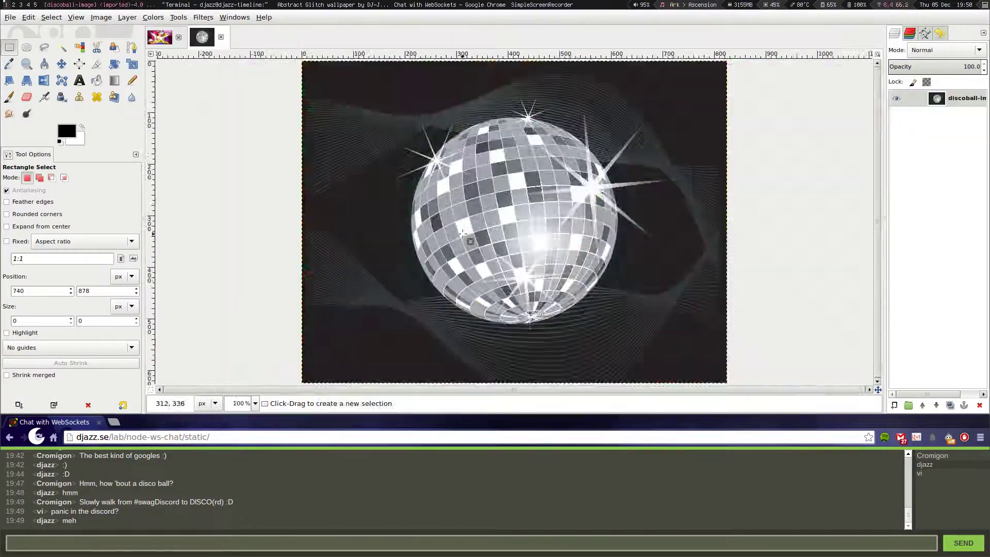
click(158, 37)
click(10, 17)
click(214, 83)
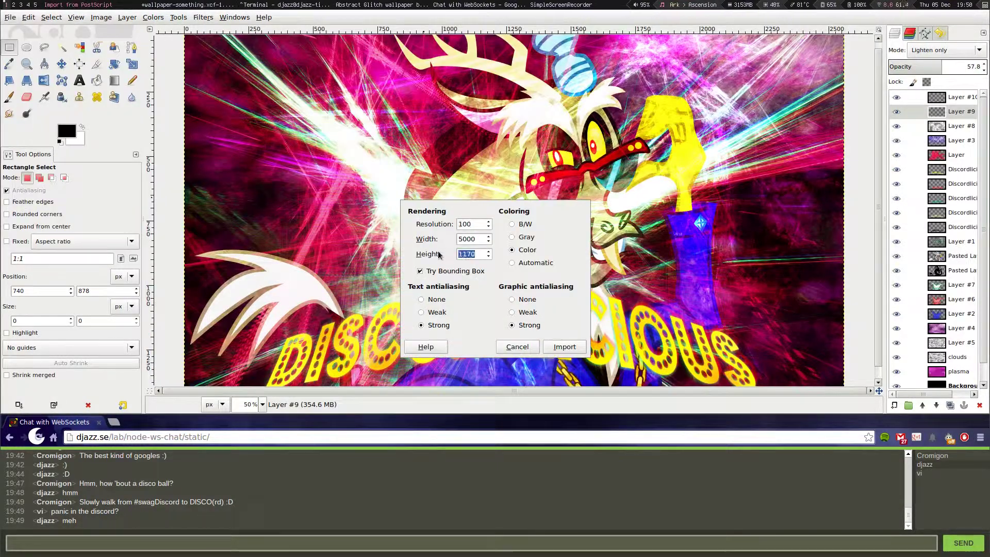
key(Return)
key(ctrl+w)
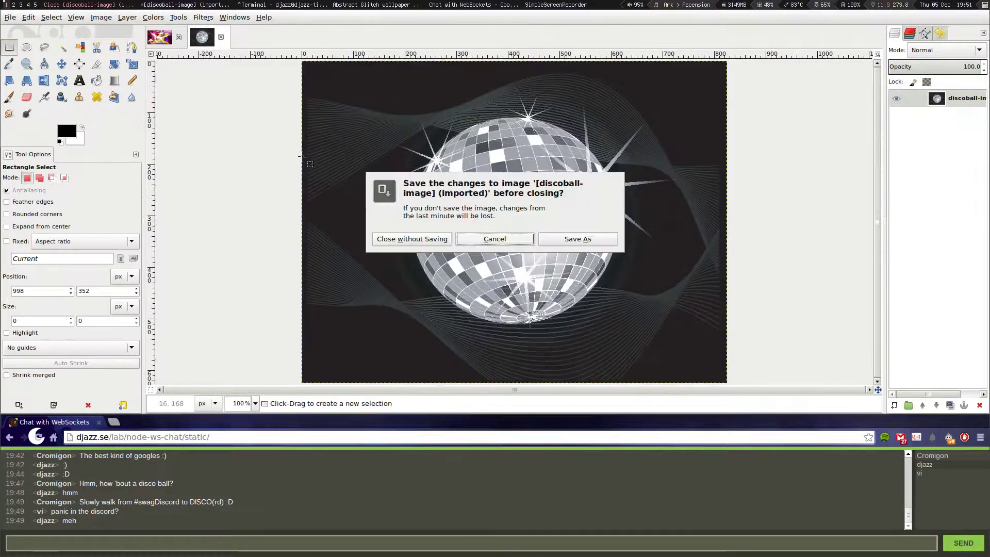
key(ctrl+d)
key(ctrl+1)
key(Return)
- Fuzzy-select and cut the black background, then paste the ball into the wallpaper
click(61, 48)
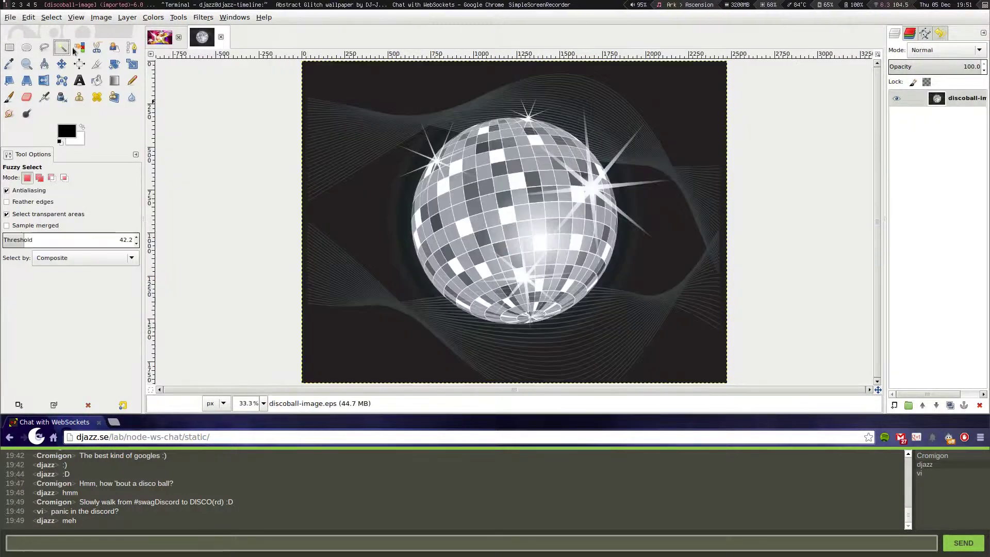
click(685, 110)
key(ctrl+x)
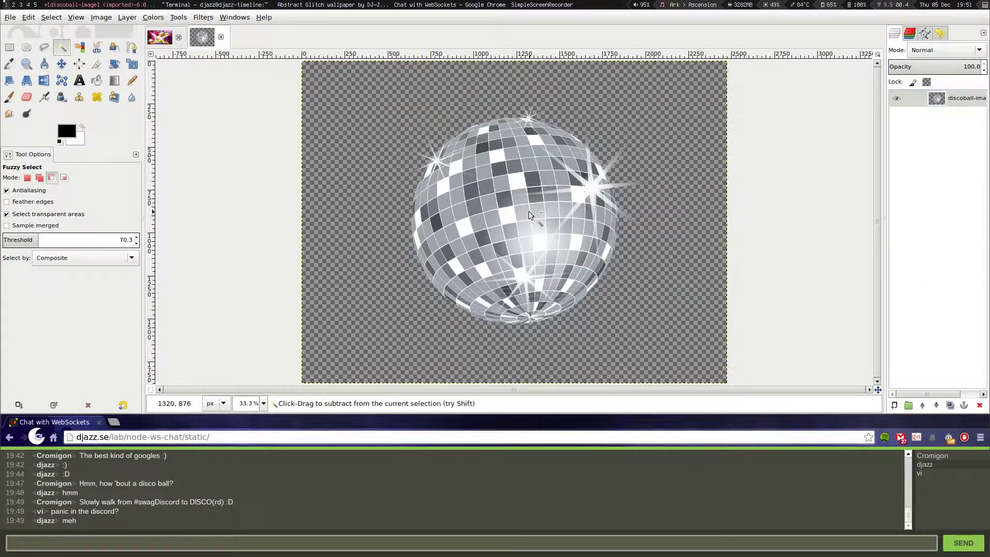
key(r)
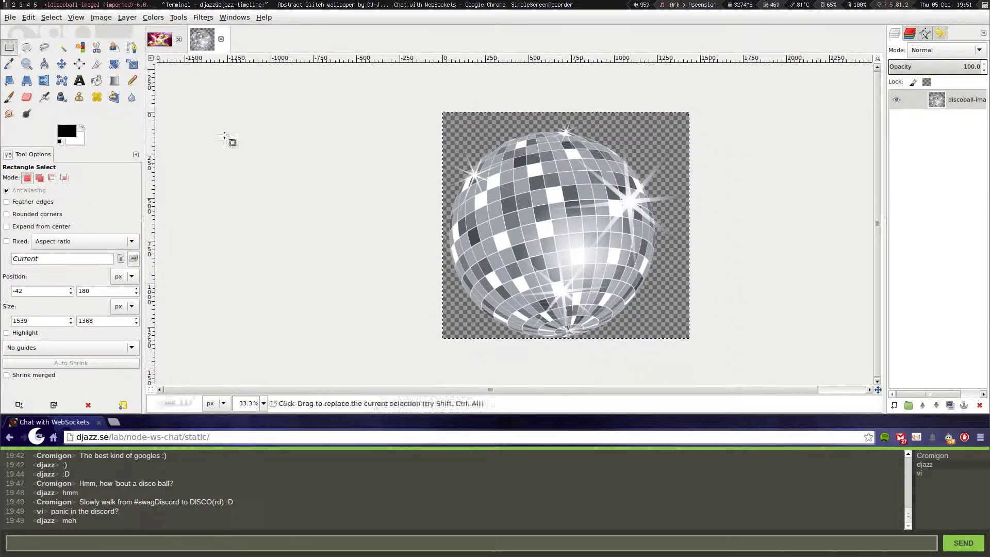
click(159, 39)
key(ctrl+v)
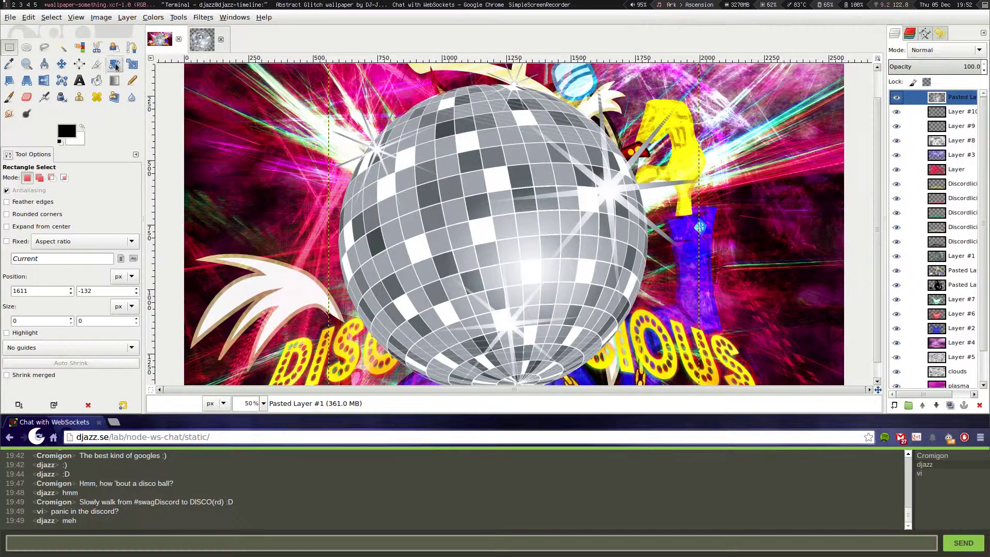
- Scale the pasted disco ball down to about 814×747 px
key(shift+t)
click(514, 225)
drag(699, 225, 415, 162)
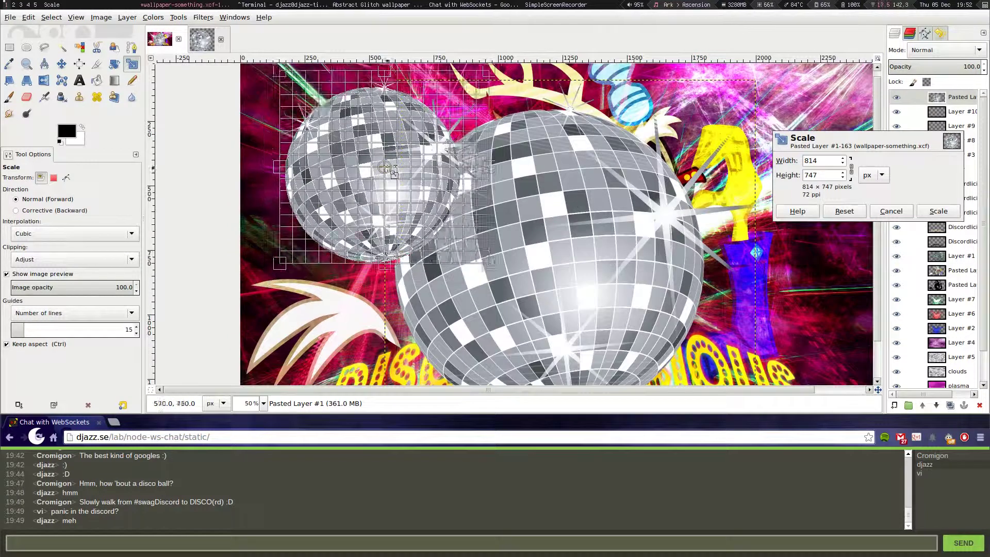
click(938, 211)
- Try Screen and Lighten only blend modes on the disco-ball layer
click(946, 49)
click(937, 83)
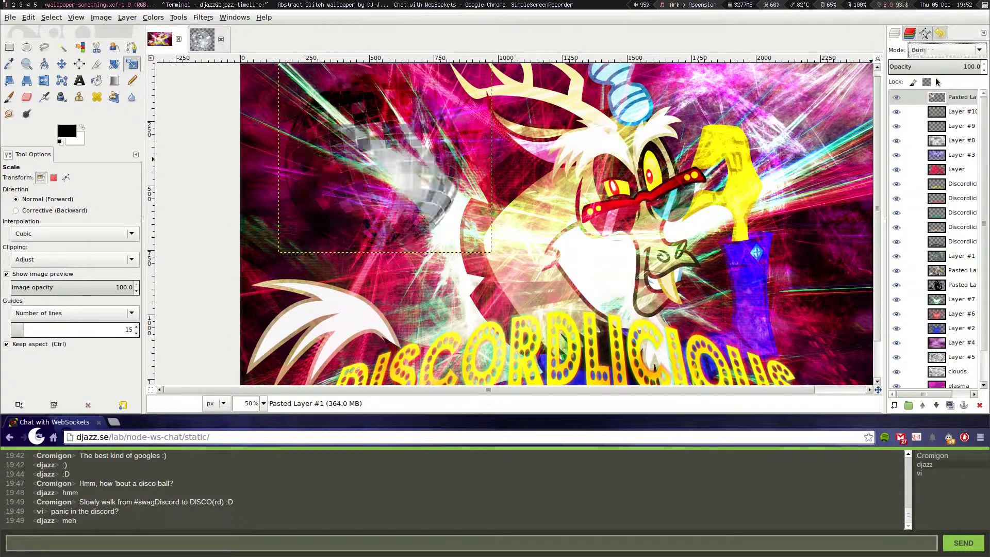
click(946, 50)
click(946, 206)
click(322, 504)
- Send chat replies 'magic wand tool' and 'fuzzy select tool', then set the ball to Screen mode
text(magic wand tool)
key(Return)
text("fuzzy select tool")
key(Return)
click(943, 50)
click(938, 56)
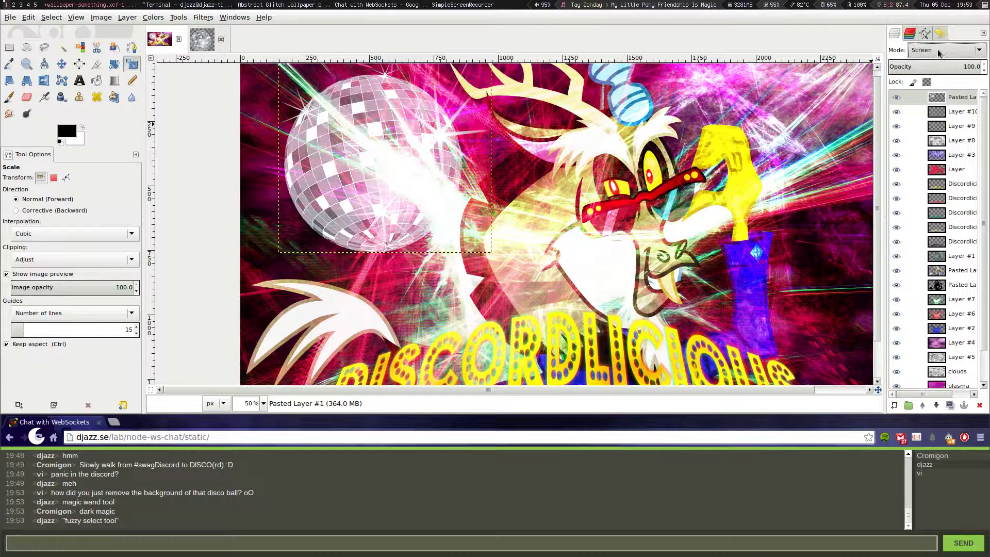
- Open and dismiss a Colors menu adjustment on the disco-ball layer
scroll(938, 53, up, 1)
click(153, 17)
click(176, 64)
key(Return)
scroll(938, 50, up, 10)
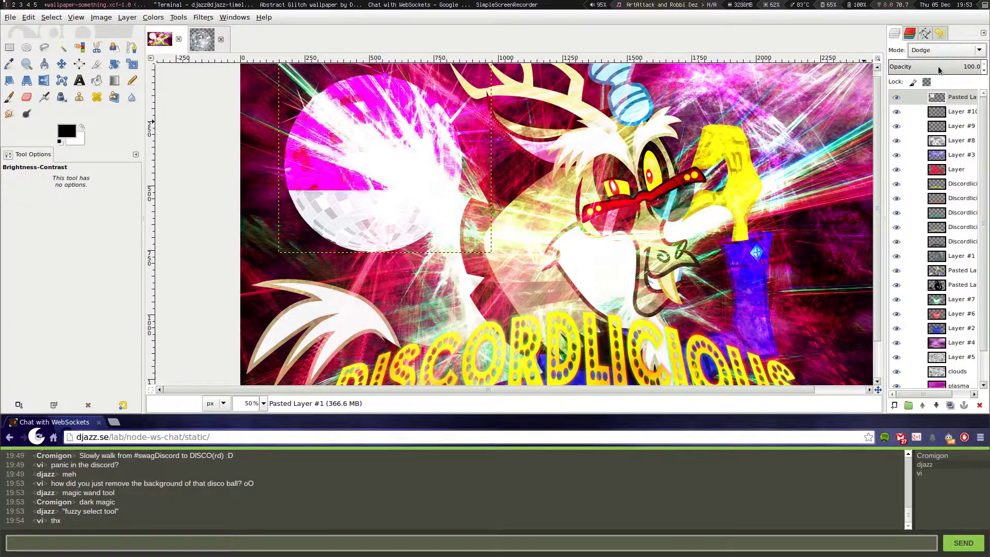
click(153, 17)
click(175, 64)
key(Escape)
- Set the disco-ball layer to 100 opacity in Hard light mode
click(943, 50)
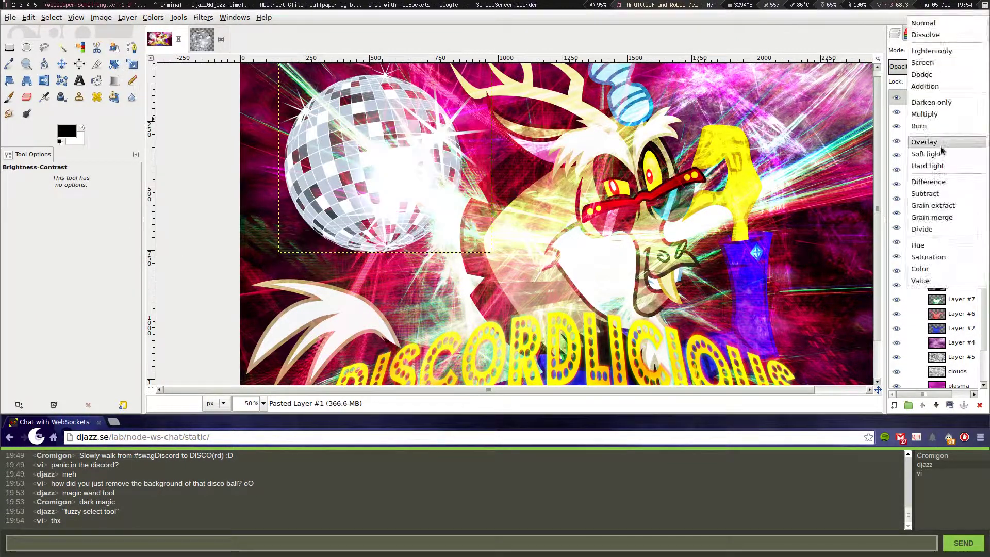
click(918, 144)
drag(941, 67, 982, 67)
click(944, 50)
click(923, 129)
- Colorize the disco ball with a purple-blue tint
click(153, 17)
click(175, 52)
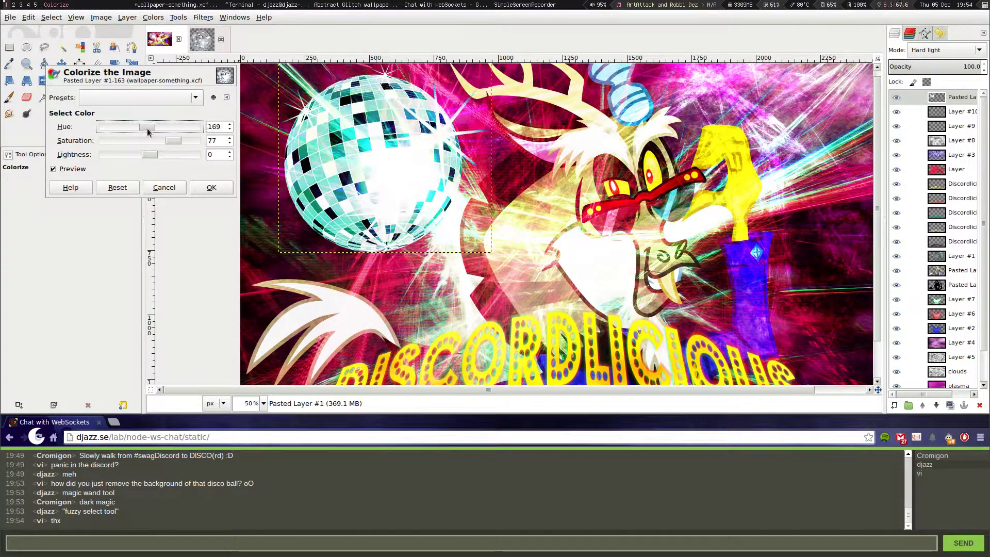
drag(158, 132, 176, 141)
drag(150, 156, 142, 155)
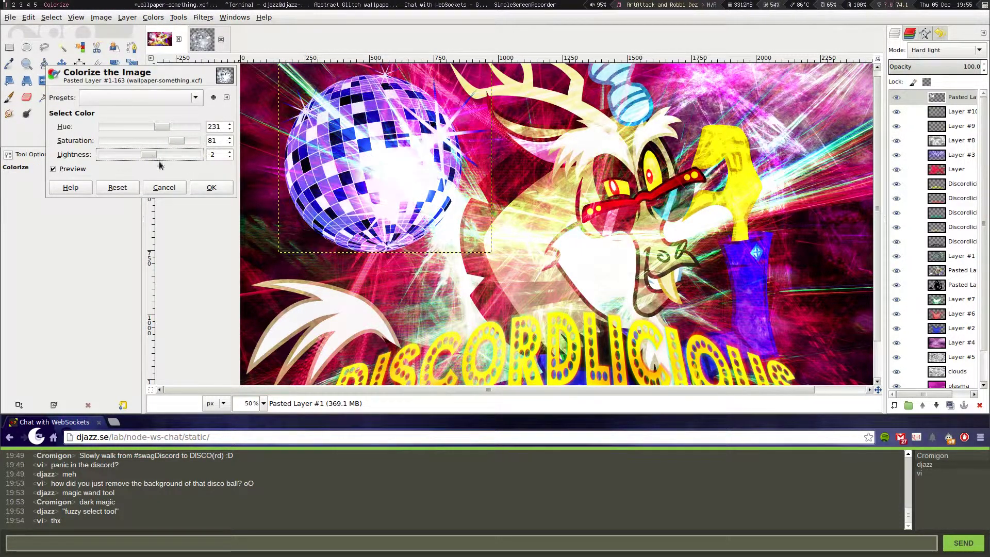
key(Return)
scroll(941, 52, down, 1)
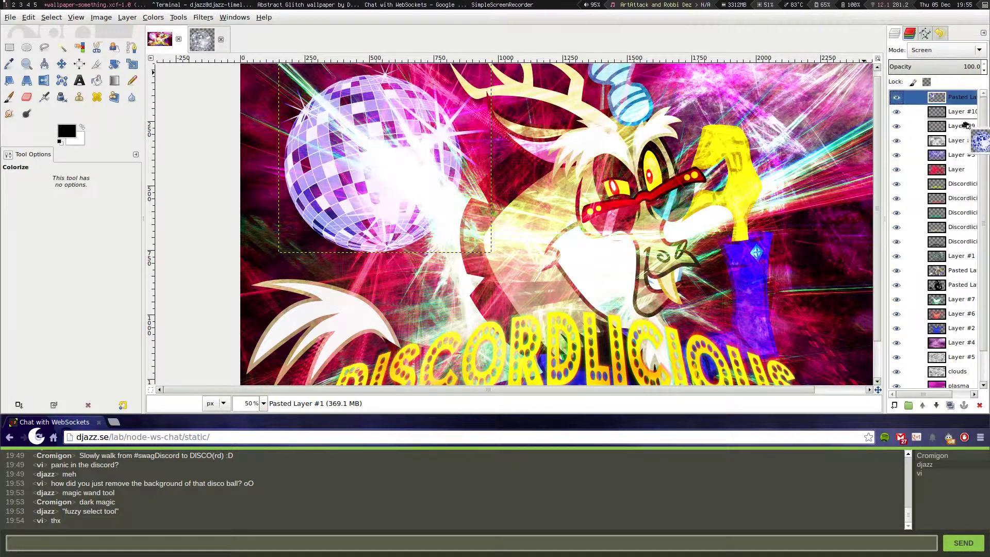
- Move the pasted layer down above Layer #1 and save the xcf file
drag(957, 111, 957, 207)
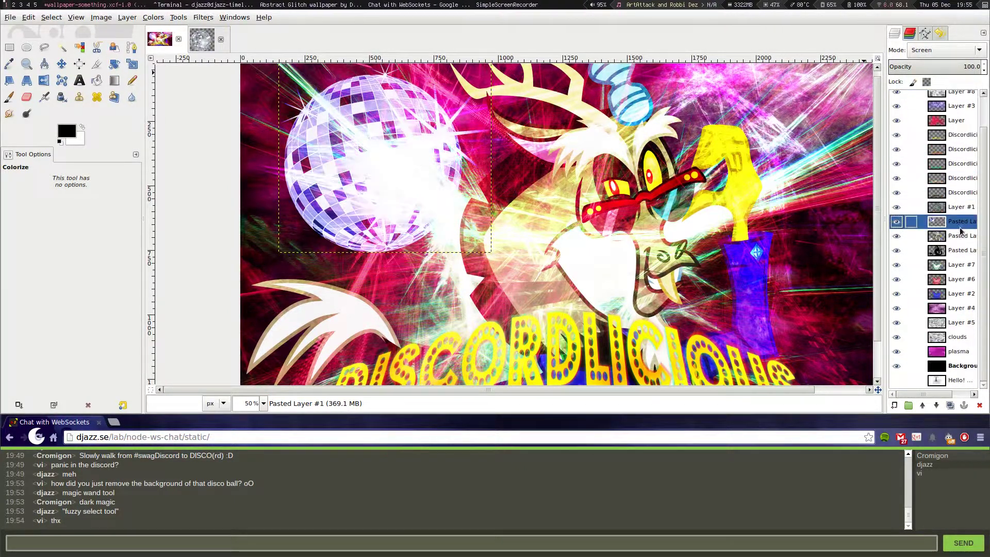
key(r)
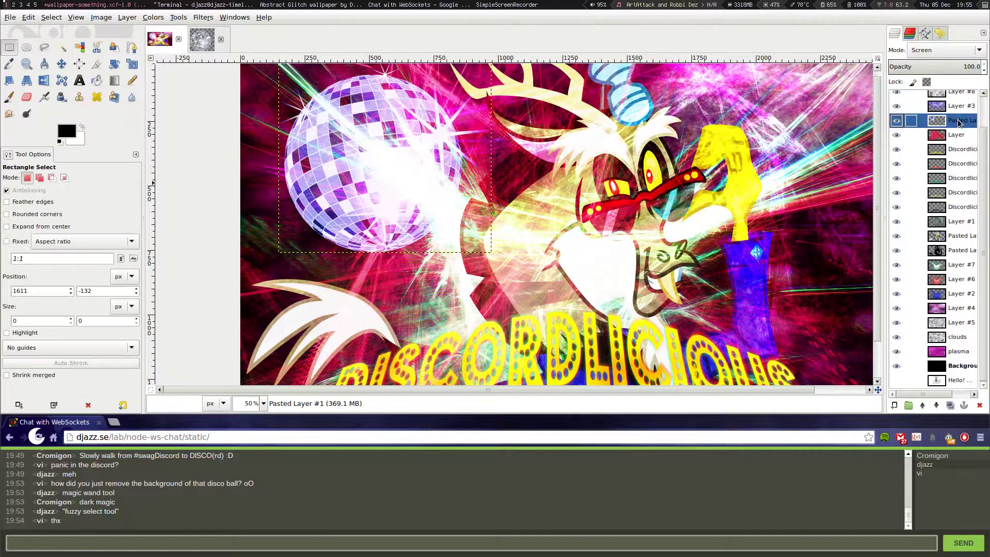
click(10, 17)
click(32, 101)
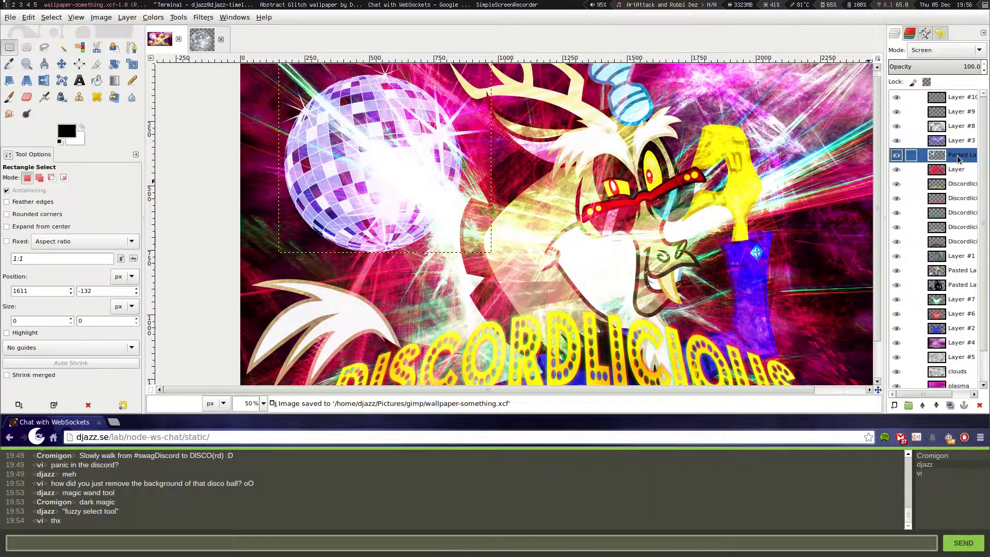
- Duplicate the disco-ball layer, darken it with Levels, and colorize it pink
key(shift+ctrl+d)
key(alt+c)
key(l)
key(Return)
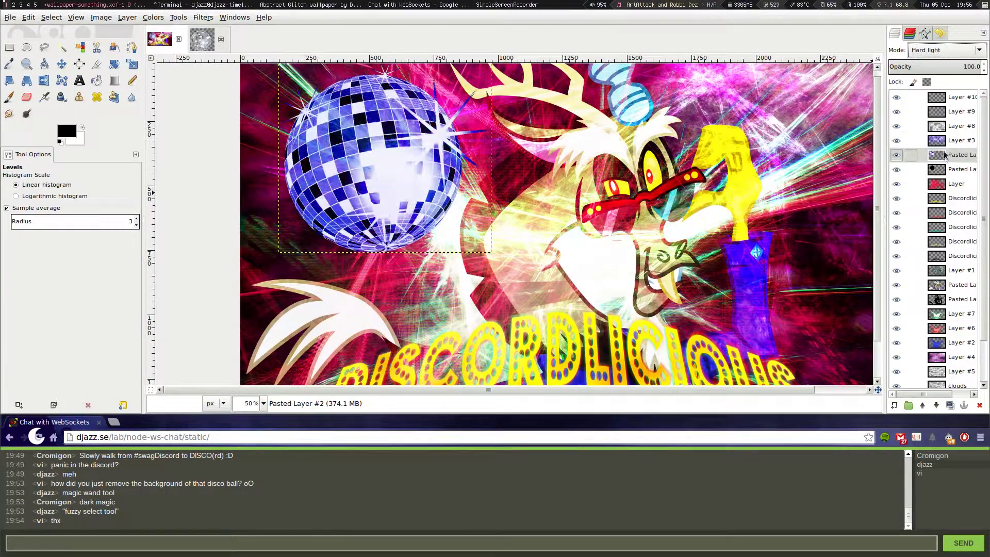
key(alt+c)
key(z)
drag(147, 126, 179, 133)
click(197, 187)
- Shift the faint pasted disco ball to the right with the Move tool
click(959, 169)
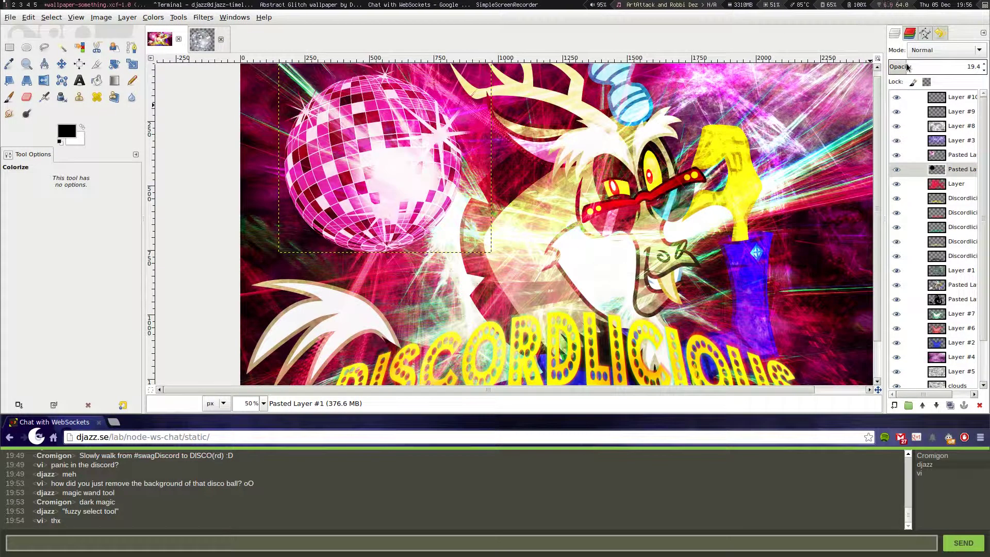
key(r)
key(1)
key(minus)
key(minus)
key(m)
drag(330, 196, 383, 196)
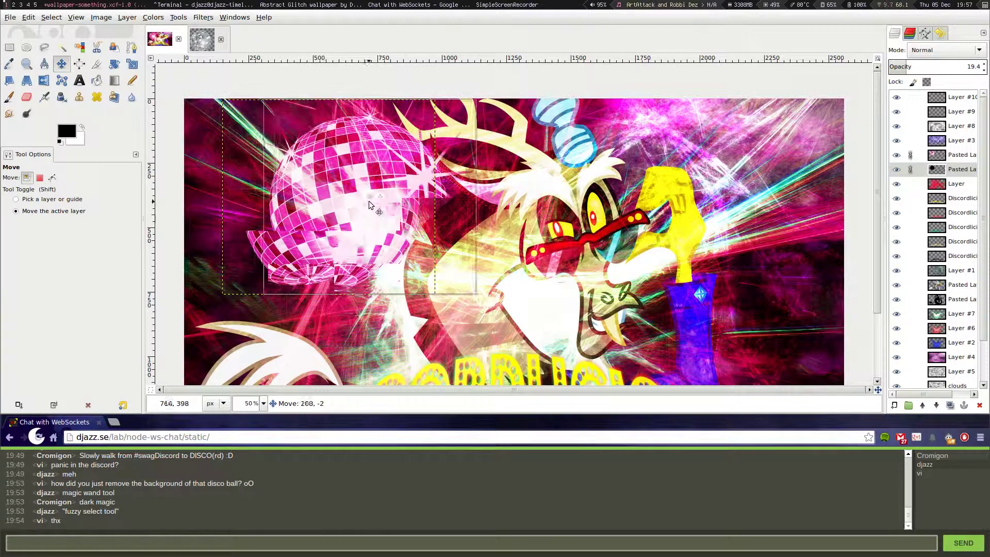
drag(959, 155, 897, 273)
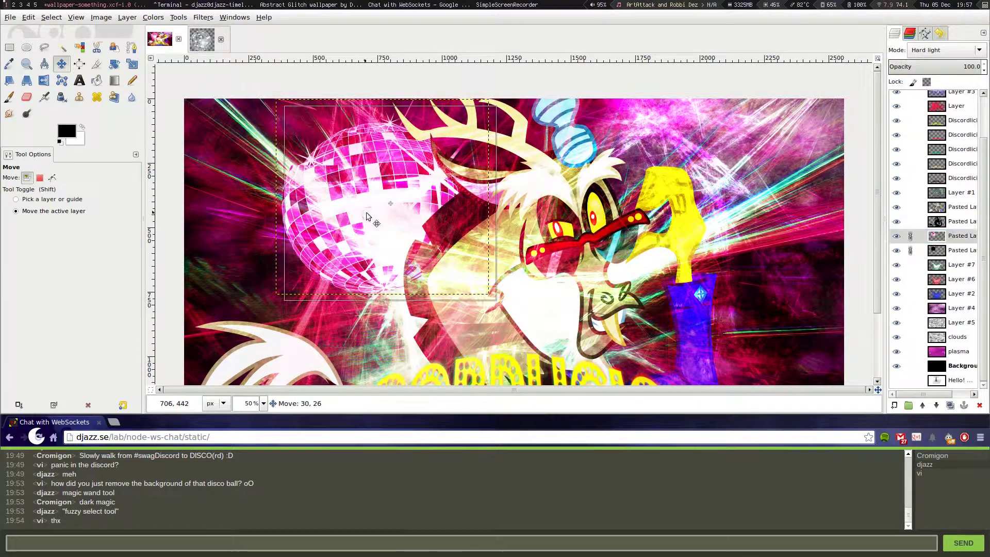
drag(368, 208, 364, 145)
key(r)
scroll(736, 233, down, 3)
- Delete Layer #9 and lower Pasted Layer #2's opacity to 68.9
key(Home)
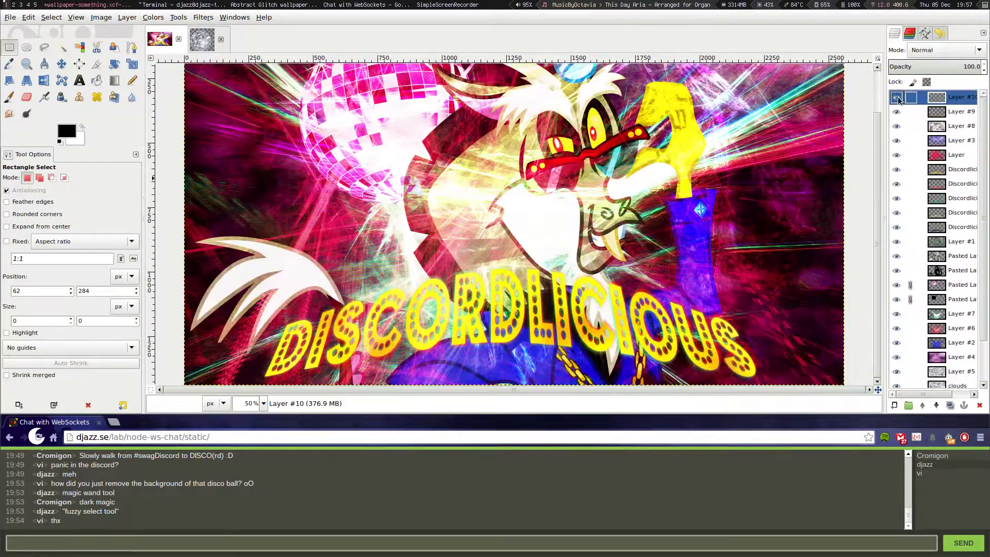
click(956, 112)
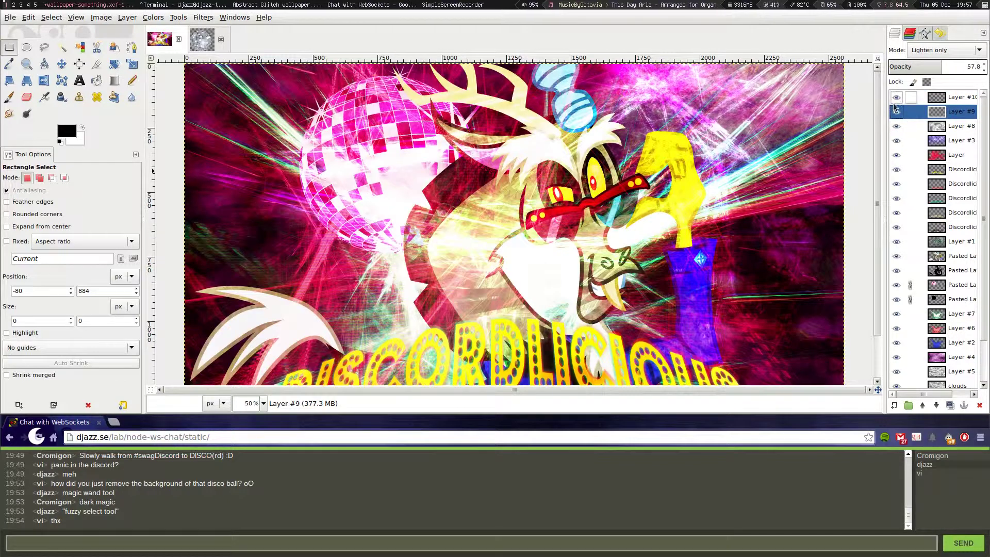
key(Delete)
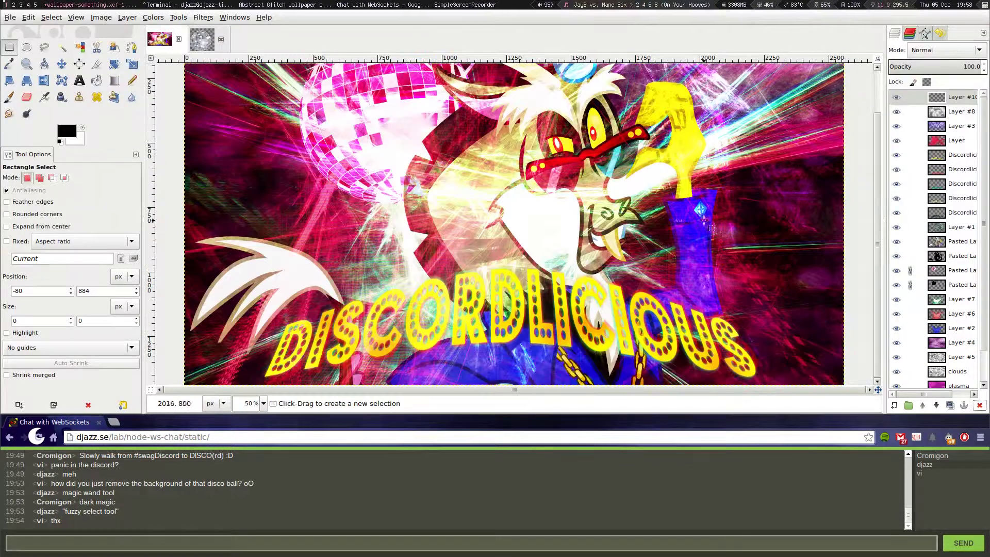
click(957, 270)
click(953, 68)
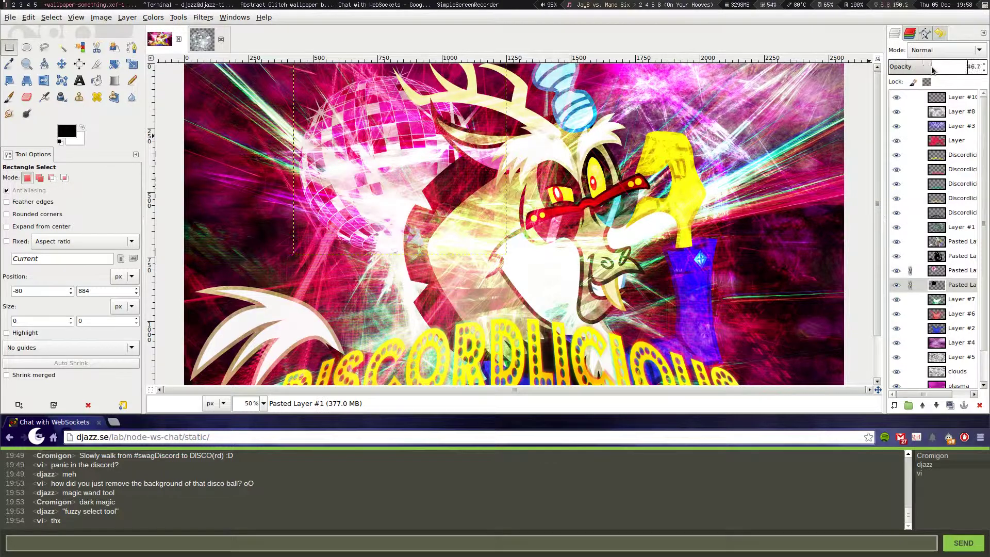
click(956, 270)
key(1)
key(shift+d)
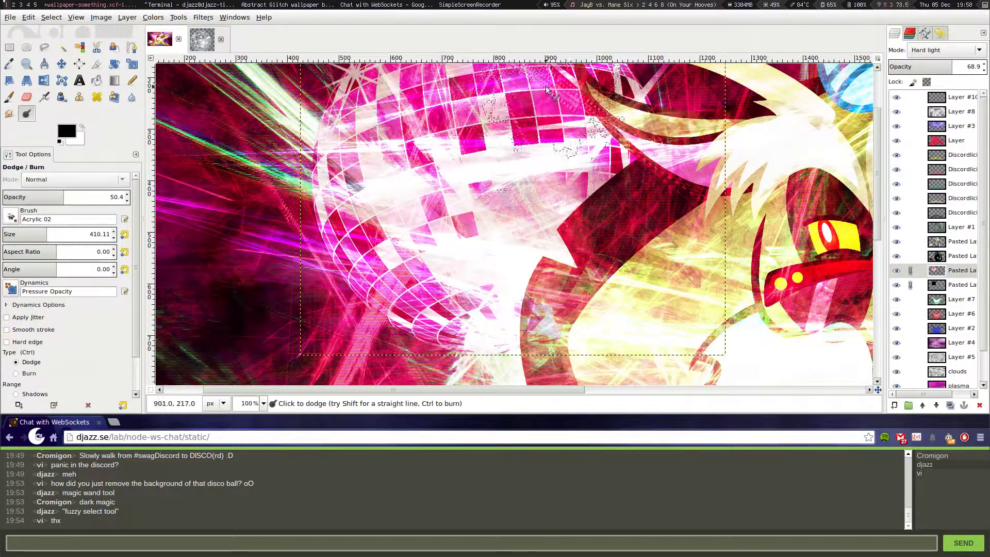
- Dodge the C of the DISCORDLICIOUS title, holding Ctrl to burn shaded spots
key(shift+2)
click(956, 155)
key(2)
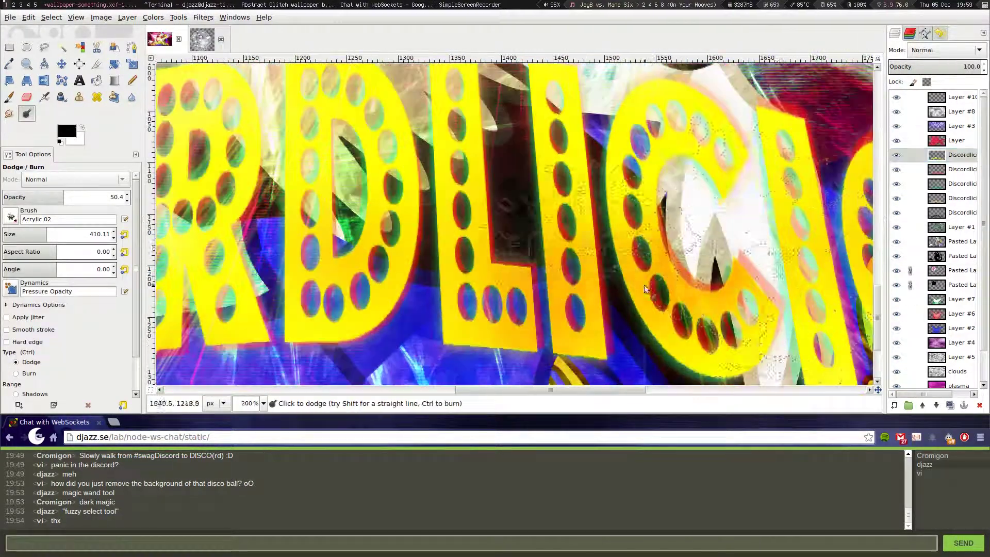
drag(644, 289, 676, 282)
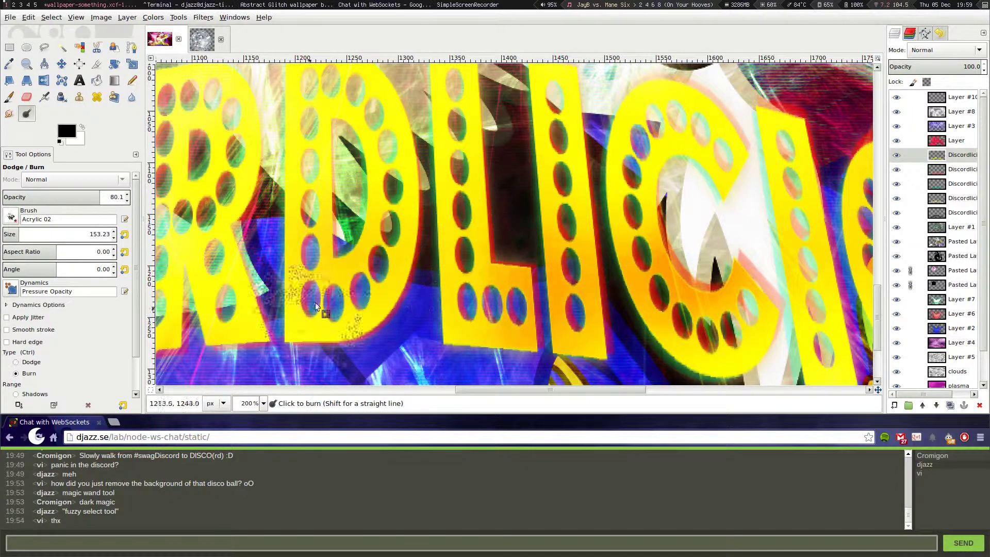
scroll(514, 309, left, 5)
scroll(463, 300, left, 3)
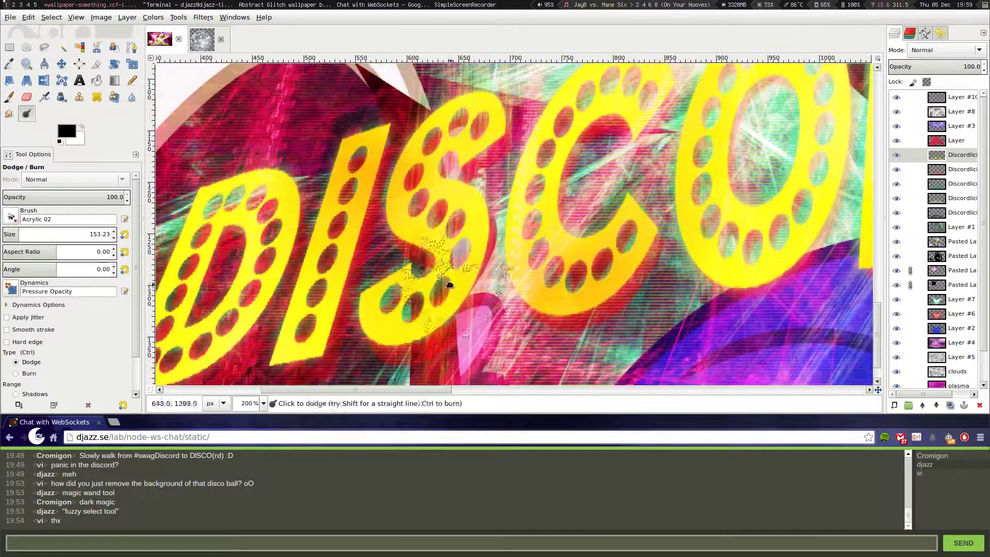
scroll(438, 289, right, 5)
scroll(516, 283, right, 6)
key(ctrl)
- Fit the view and save the wallpaper xcf file with Ctrl+S
key(ctrl+shift+j)
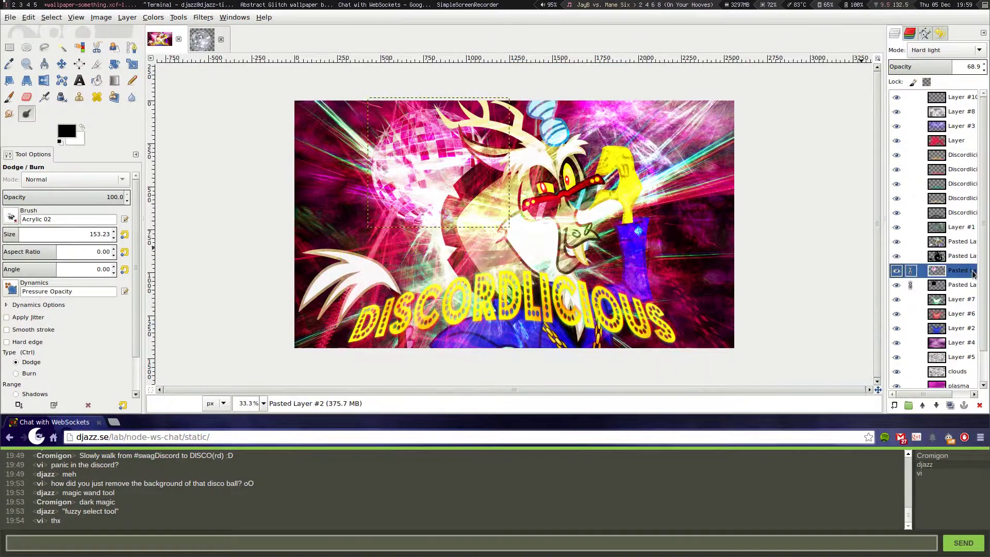
key(r)
key(1)
key(ctrl+s)
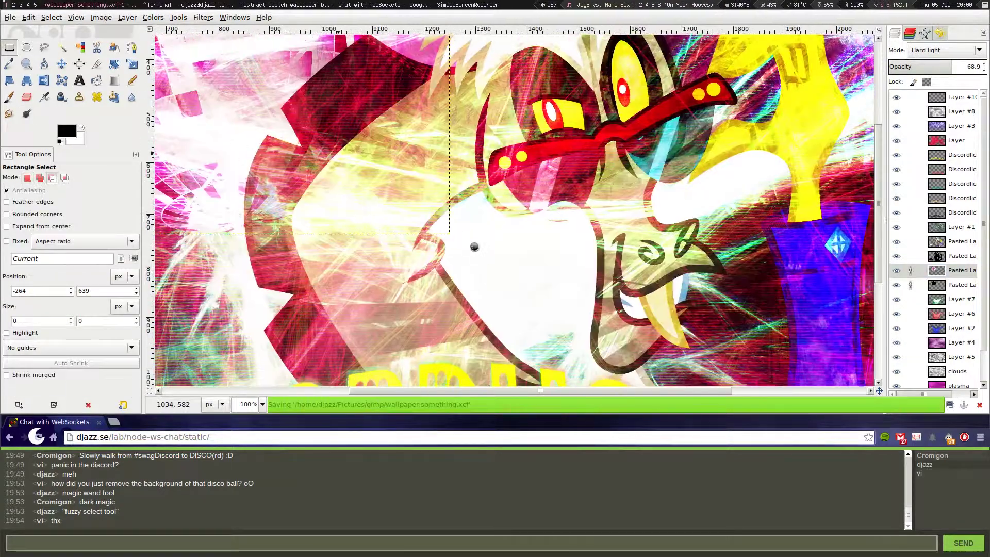
key(minus)
key(minus)
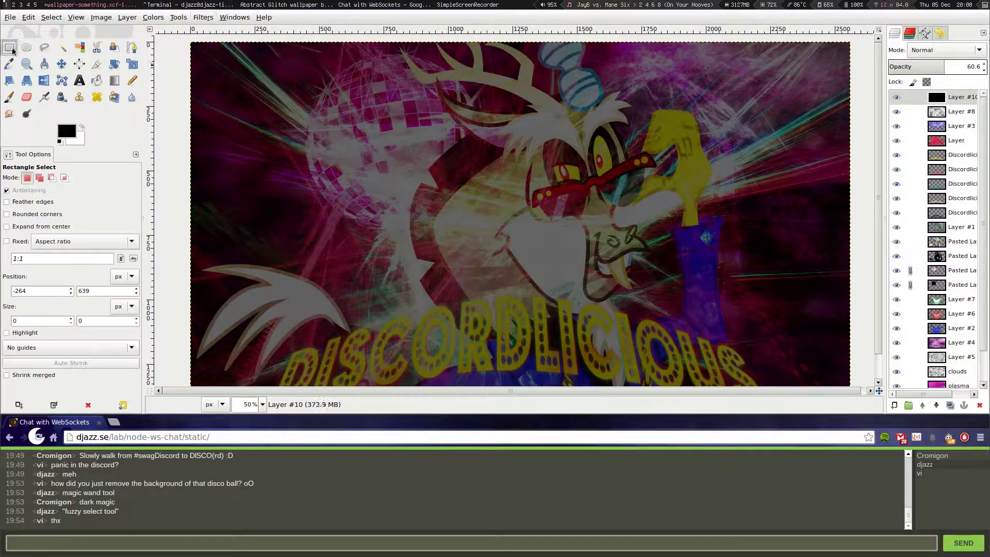
- Render a lens flare onto the black-filled Layer #10
click(203, 17)
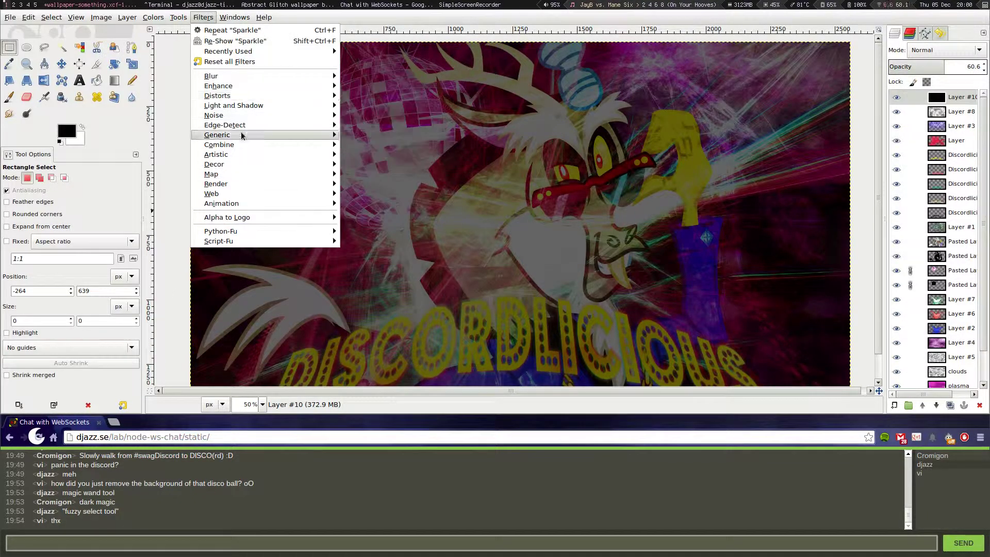
mouse_move(233, 105)
click(373, 115)
key(Return)
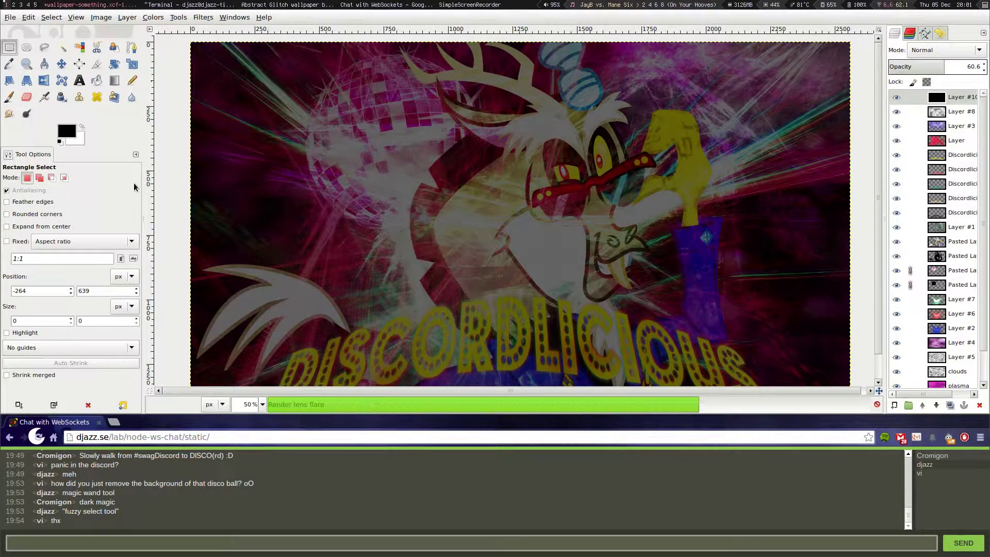
click(945, 50)
- Blend the flare layer in Screen mode
click(946, 103)
click(982, 70)
scroll(932, 37, down, 1)
scroll(932, 37, down, 1)
scroll(932, 37, down, 1)
scroll(932, 37, down, 1)
scroll(933, 50, down, 12)
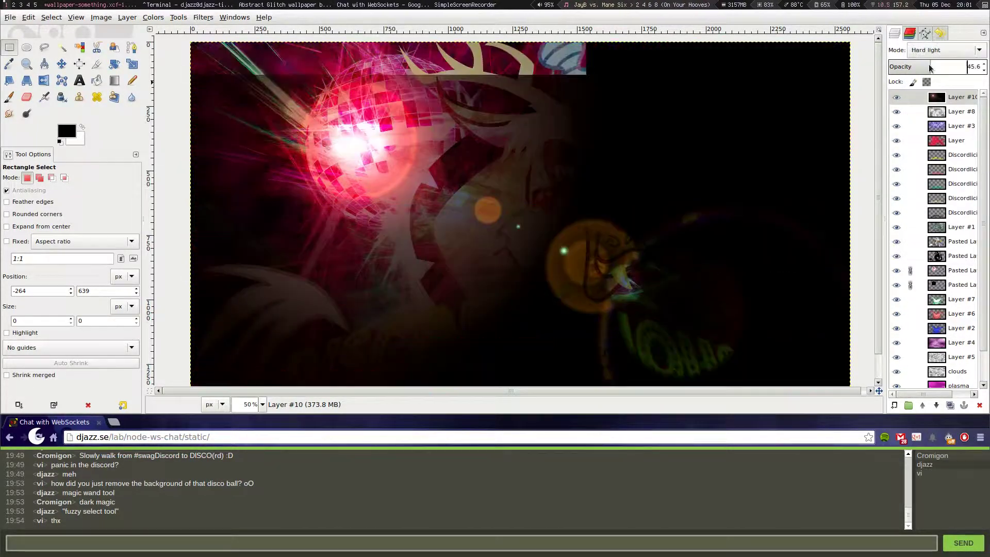
- Try flare opacities of 12.8, 47.2 and 80.9, settling on Lighten only mode
drag(979, 67, 901, 66)
click(937, 50)
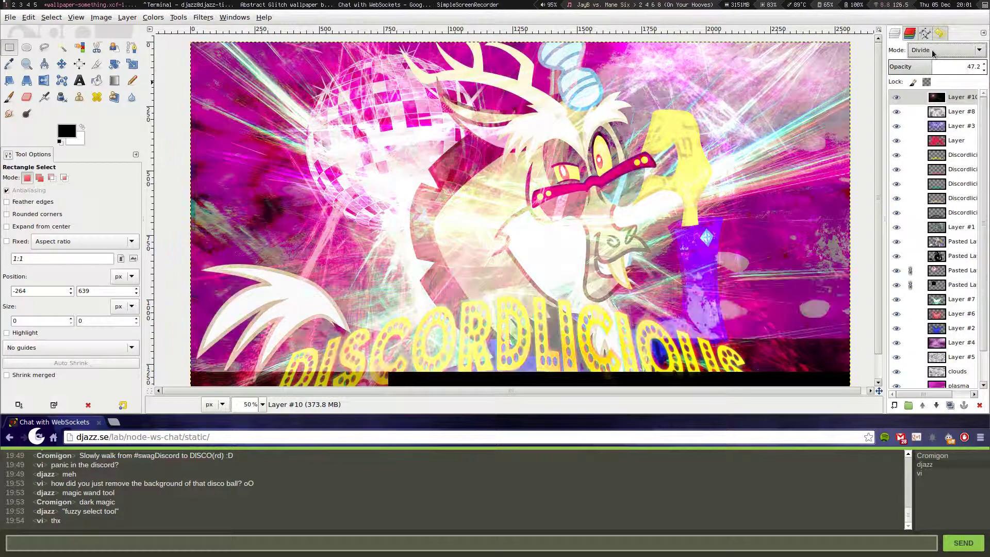
click(935, 66)
click(937, 50)
click(928, 90)
scroll(933, 50, down, 9)
drag(901, 63, 986, 67)
- Colorize the flare layer pink with hue 336 at full opacity
click(153, 17)
click(175, 52)
drag(150, 127, 188, 130)
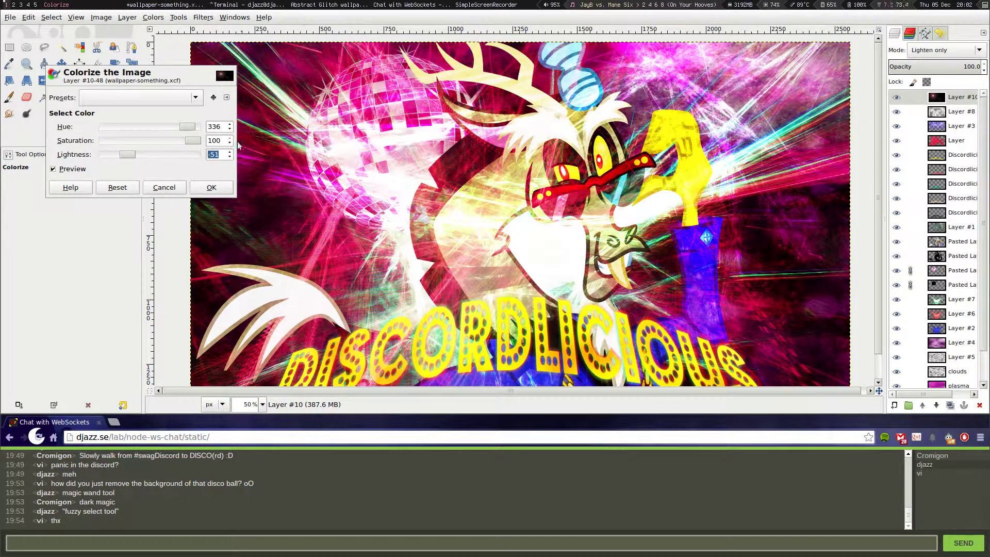
click(201, 191)
- Open Lighting Effects on the Discordlicious #3 title layer
key(r)
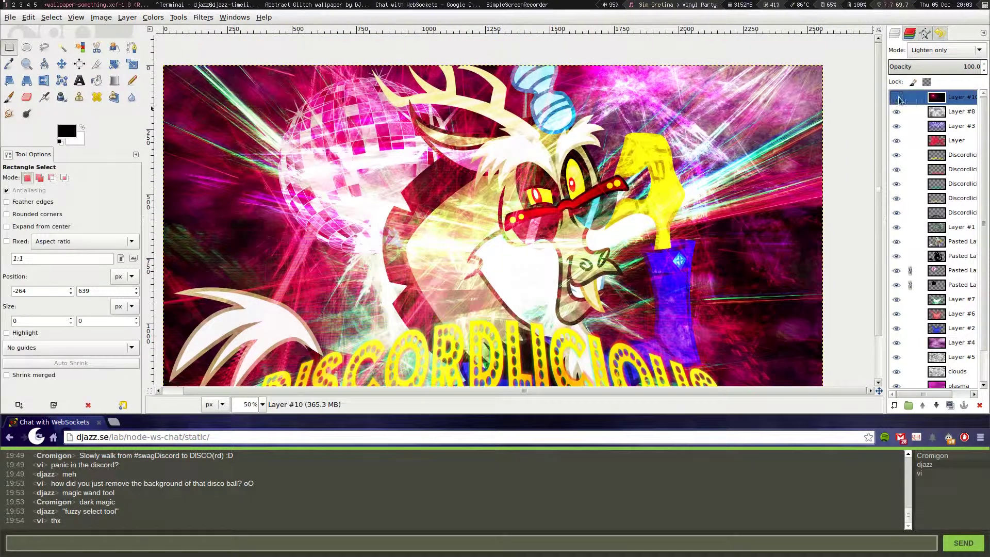
click(962, 155)
click(204, 17)
click(387, 126)
- Enable Logarithmic bump mapping and a Metallic material for the title lighting
click(161, 24)
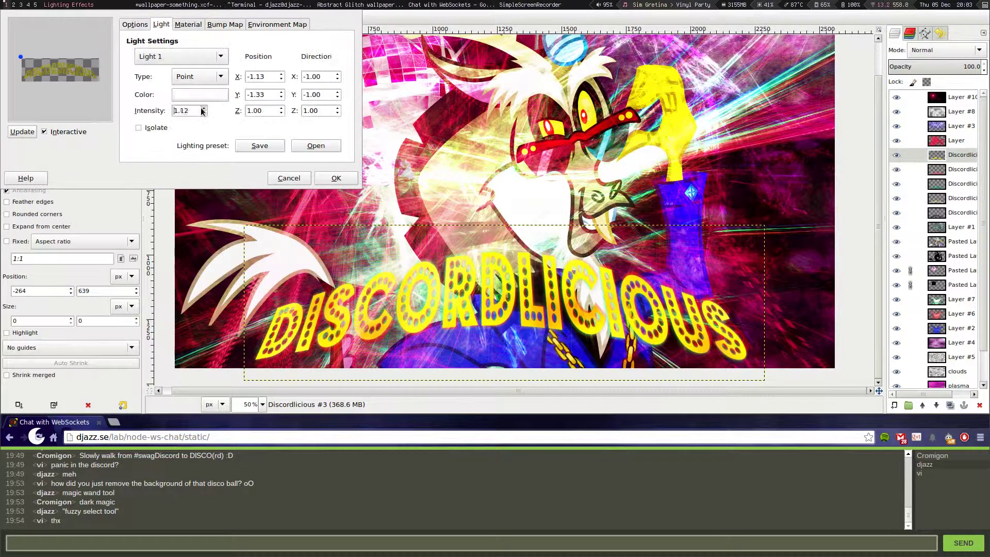
click(225, 24)
click(201, 42)
click(272, 82)
click(278, 24)
click(188, 24)
click(155, 132)
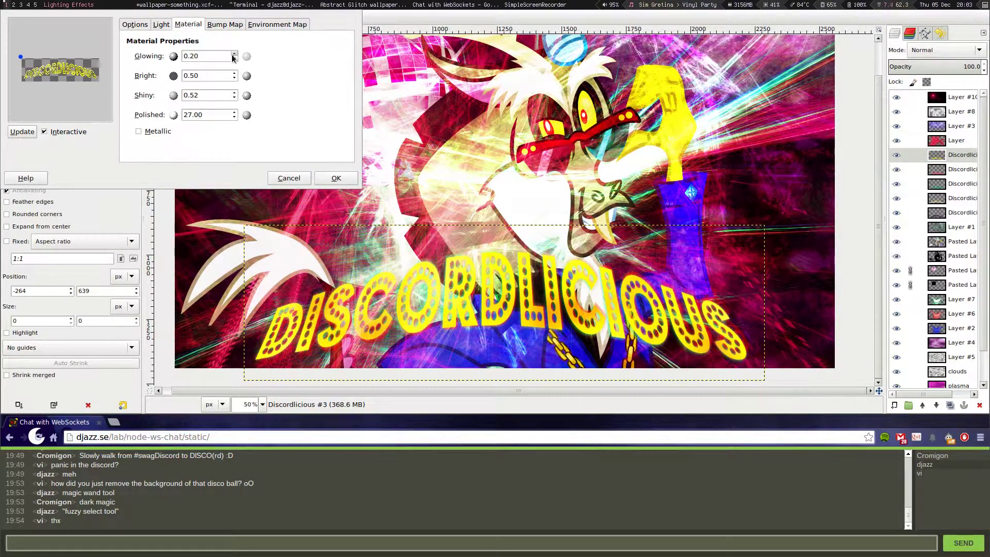